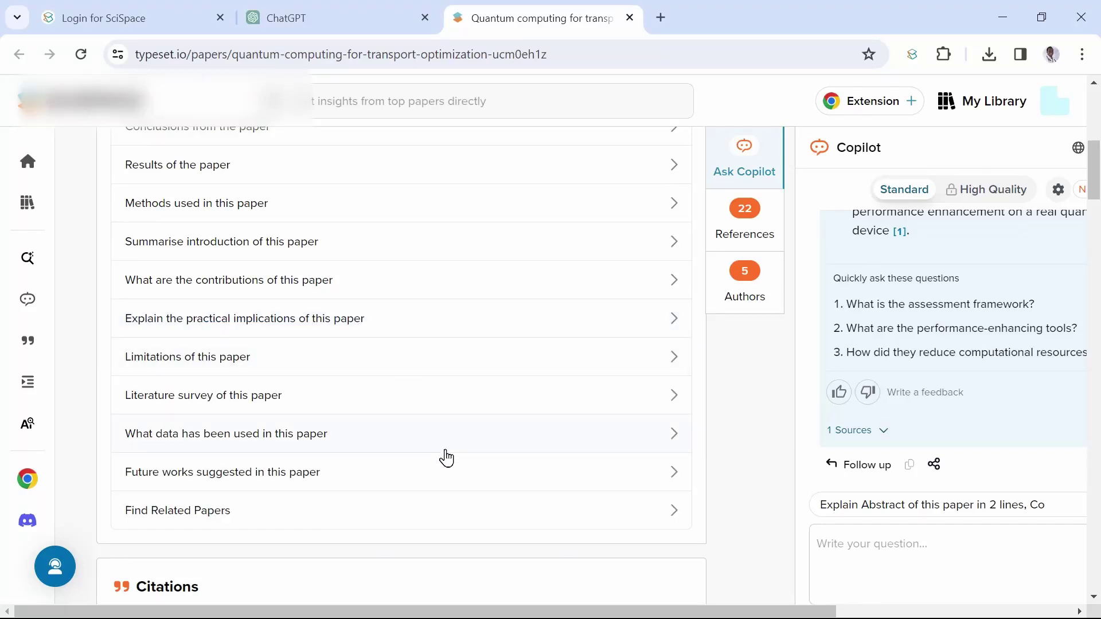
Ask Copilot for a literature survey and the missing key references, then scroll the 22 references.
left_click(284, 381)
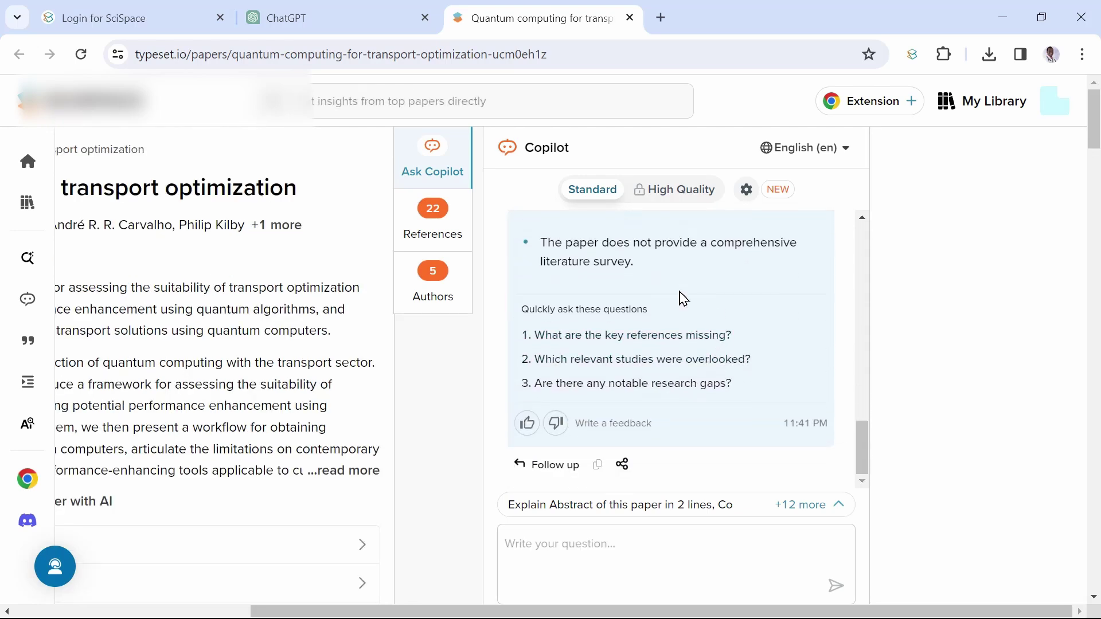
left_click(623, 346)
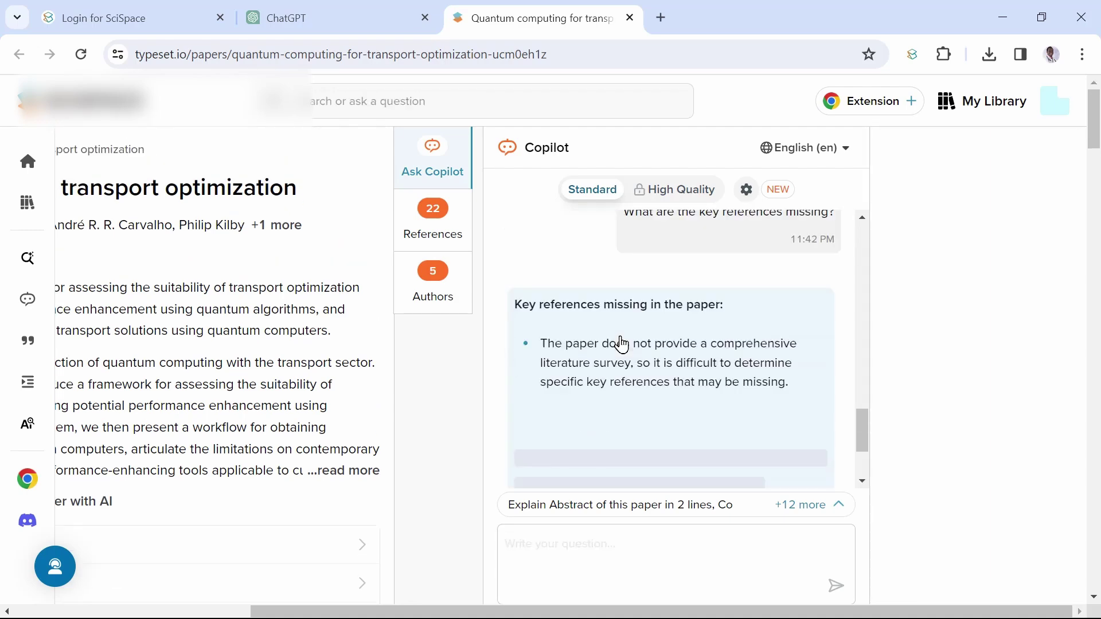
left_click(433, 225)
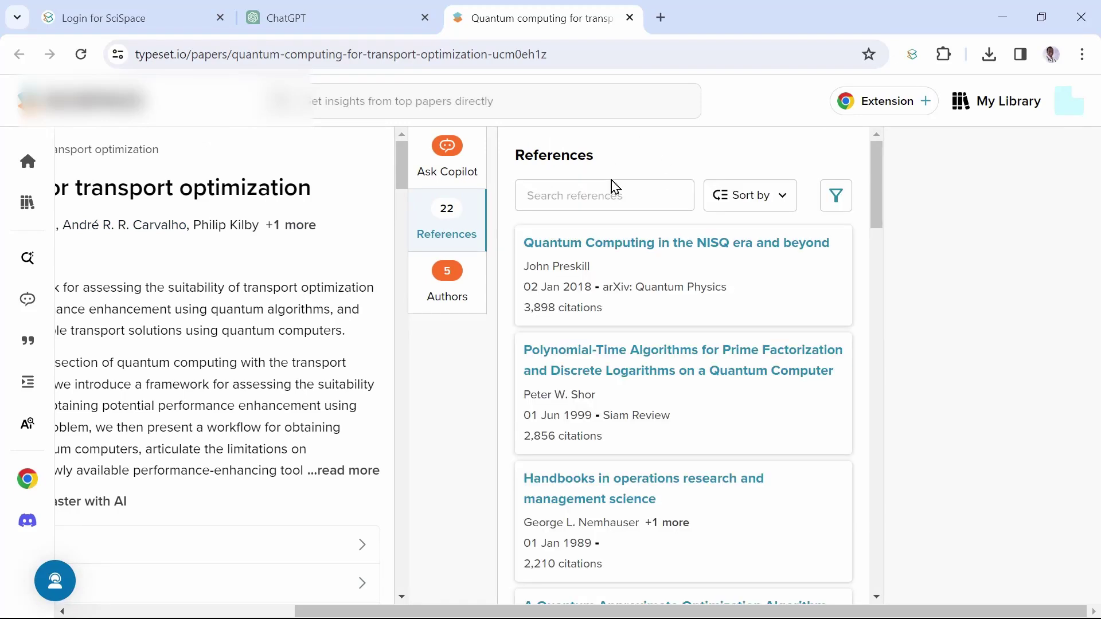
mouse_move(745, 265)
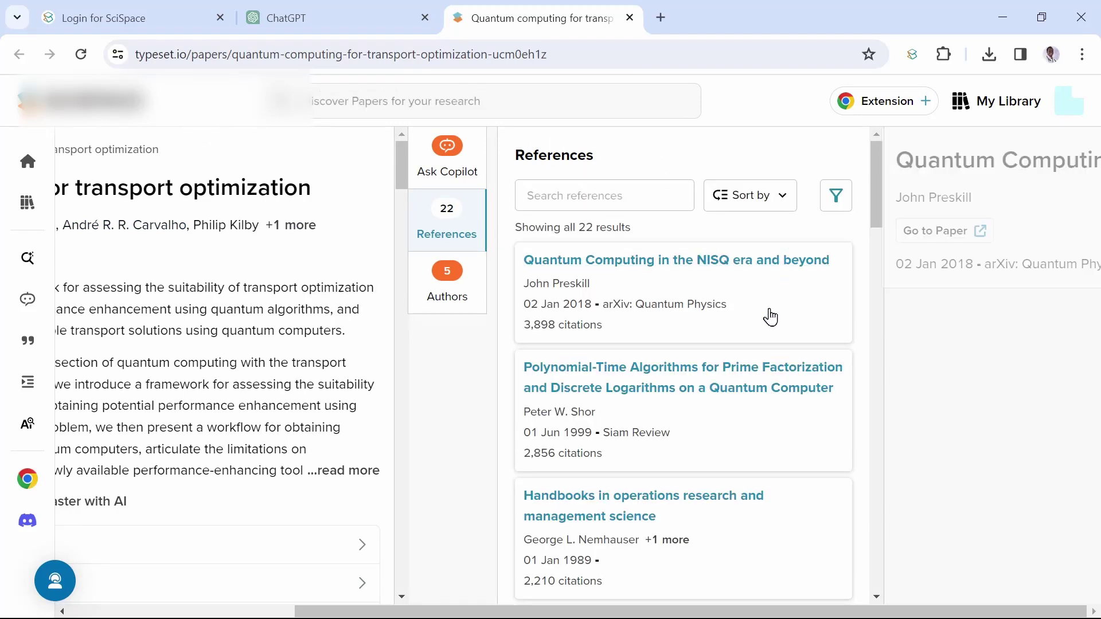
scroll(747, 511, "down", 10)
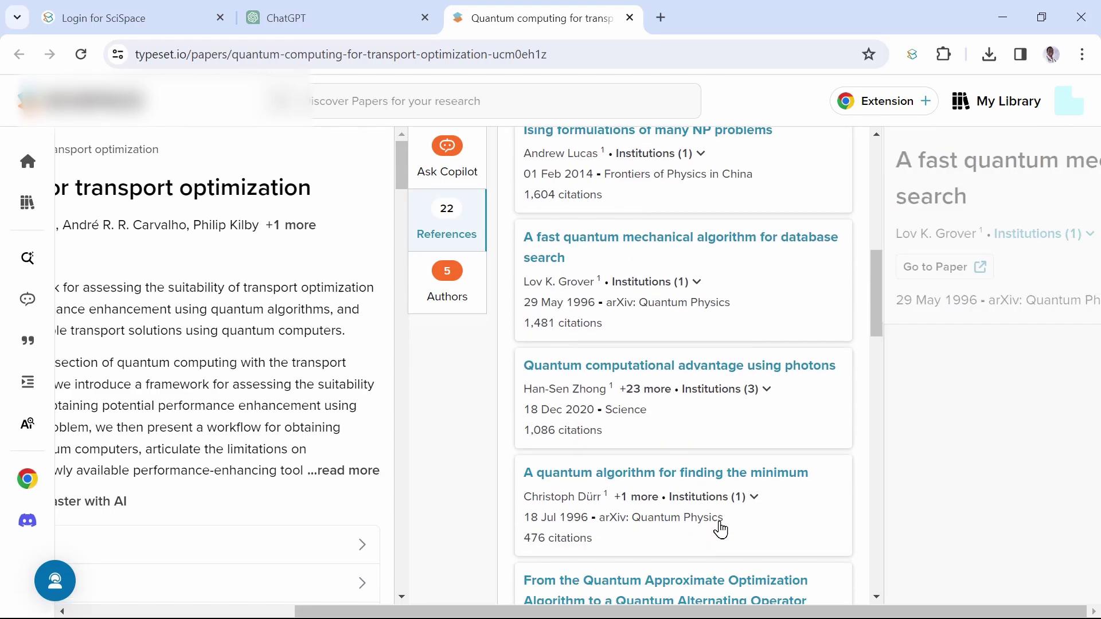
scroll(721, 530, "down", 8)
scroll(265, 472, "down", 1)
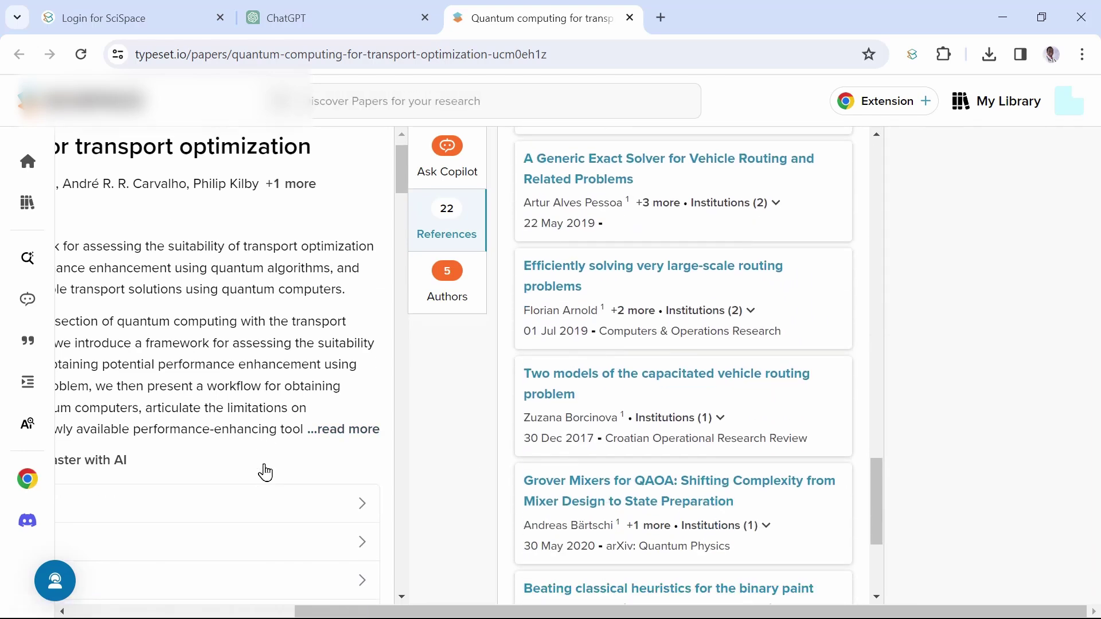
Review the Academic-mode paraphrase and change 'mechanics' to 'mechanic' in its first sentence.
scroll(264, 469, "down", 1)
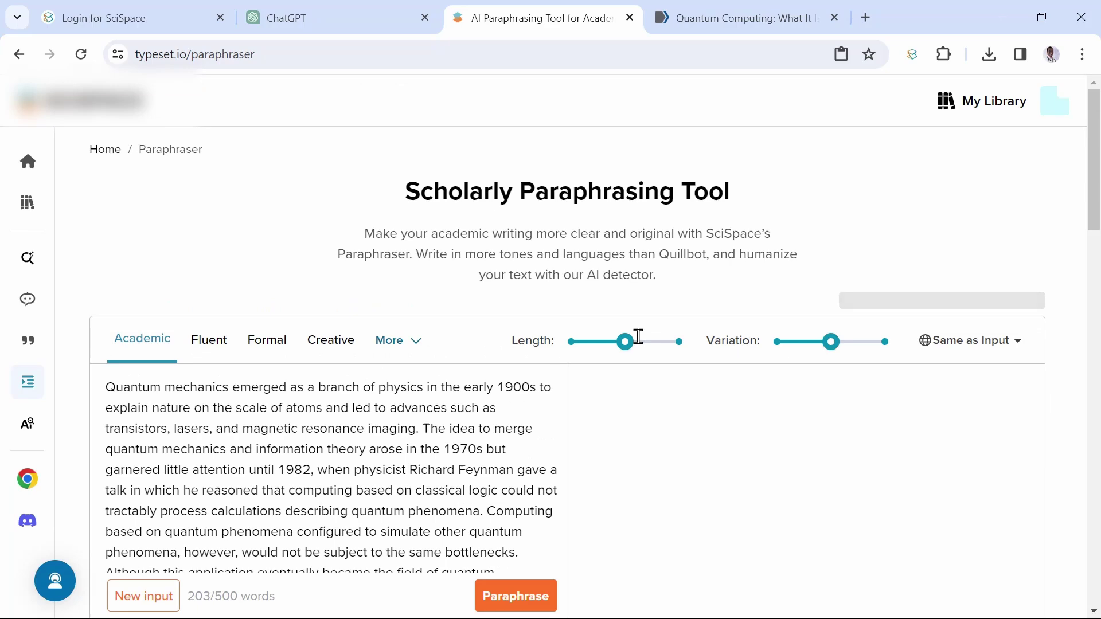
scroll(638, 336, "down", 7)
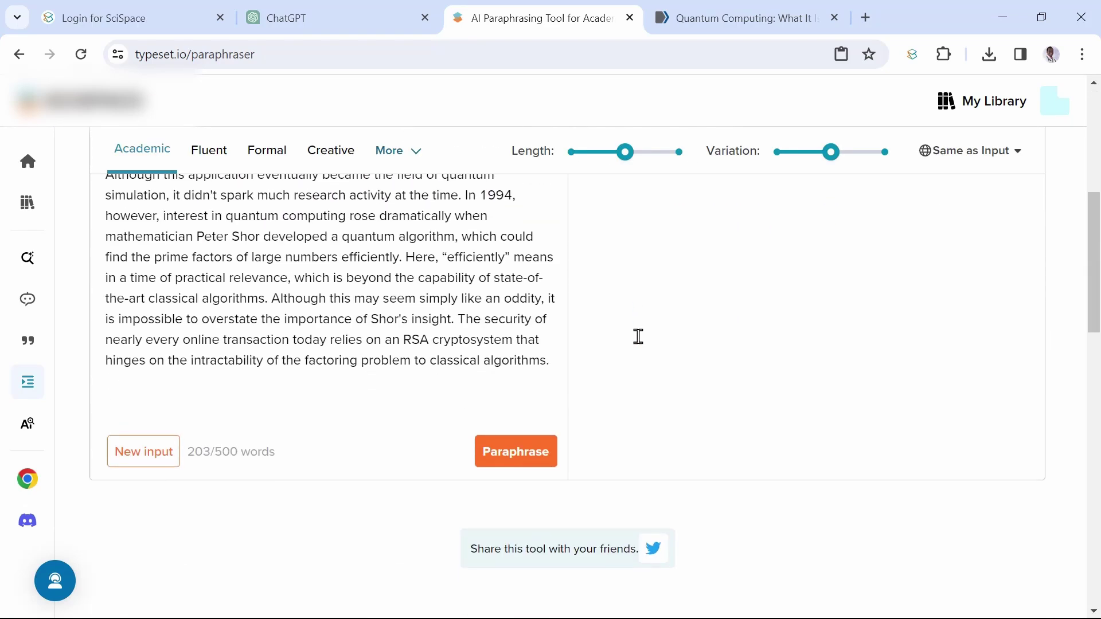
scroll(638, 337, "up", 4)
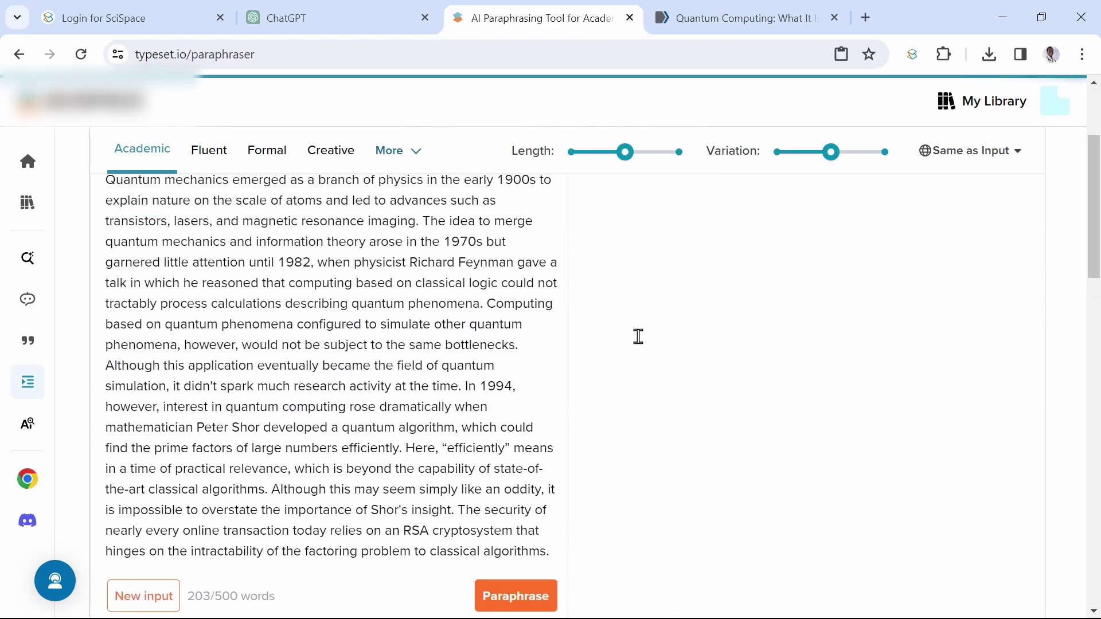
scroll(638, 337, "up", 2)
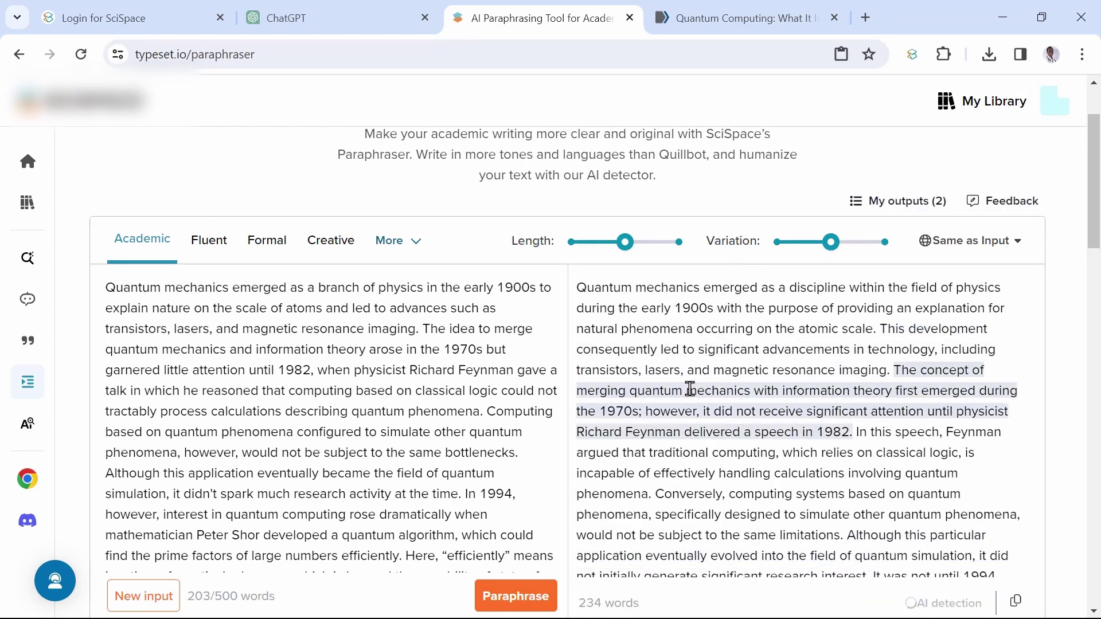
scroll(690, 392, "down", 4)
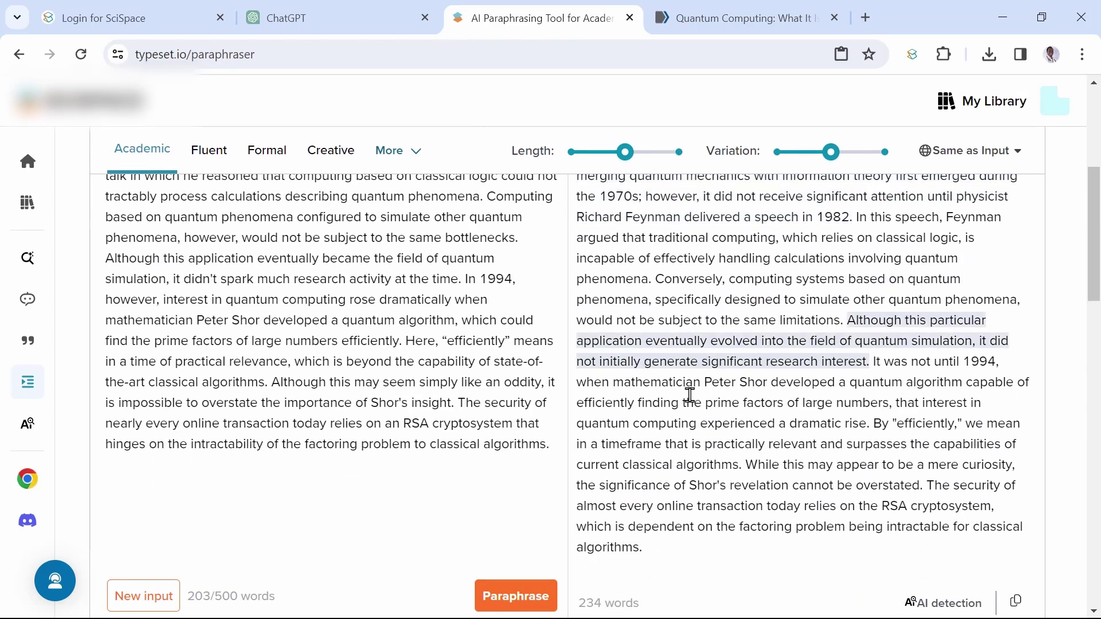
scroll(690, 395, "up", 1)
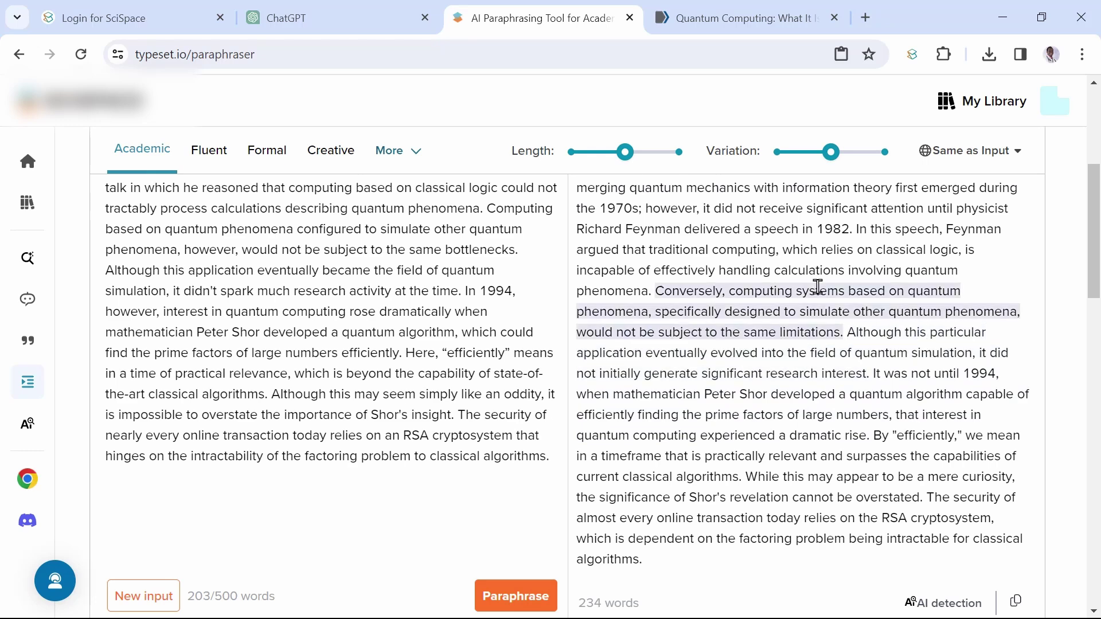
scroll(814, 287, "up", 4)
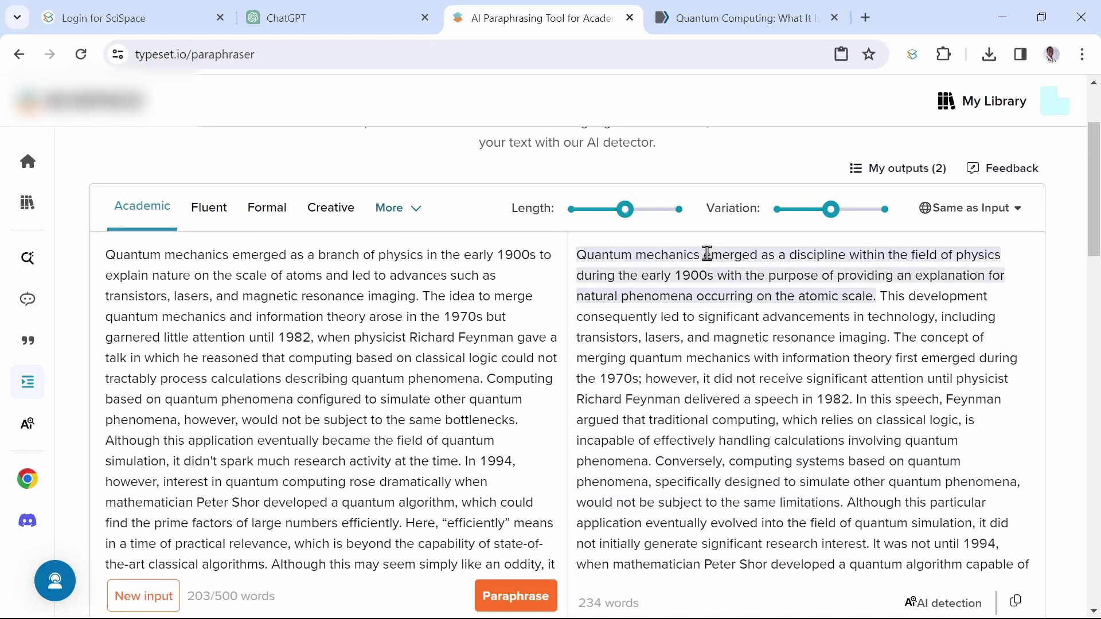
left_click(701, 252)
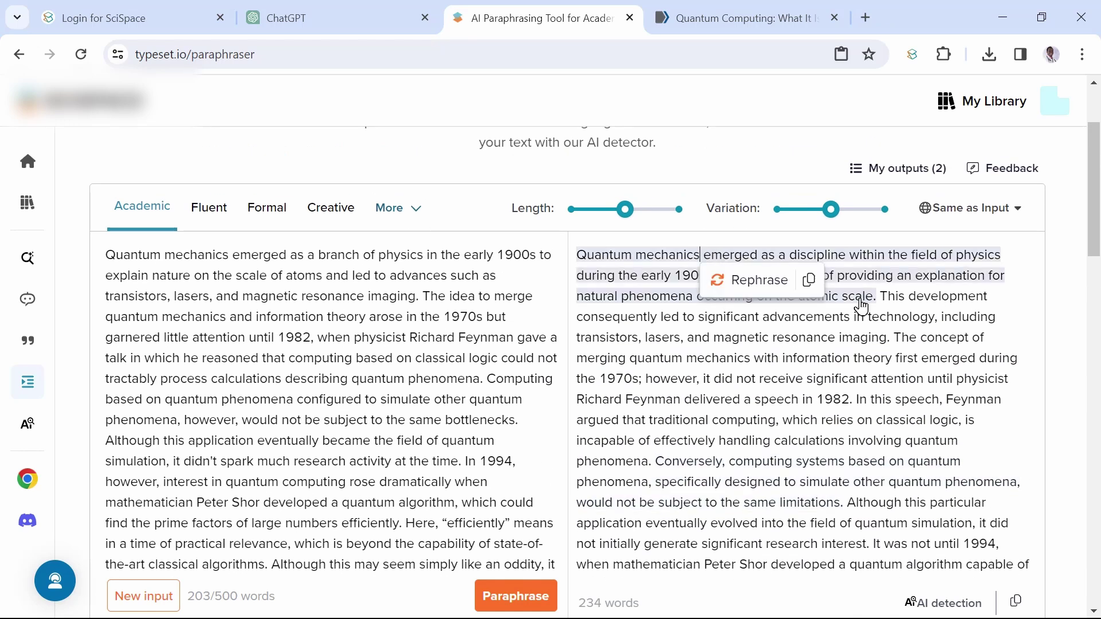
key("BackSpace")
Select the last sentences of the paraphrased output.
scroll(861, 307, "down", 6)
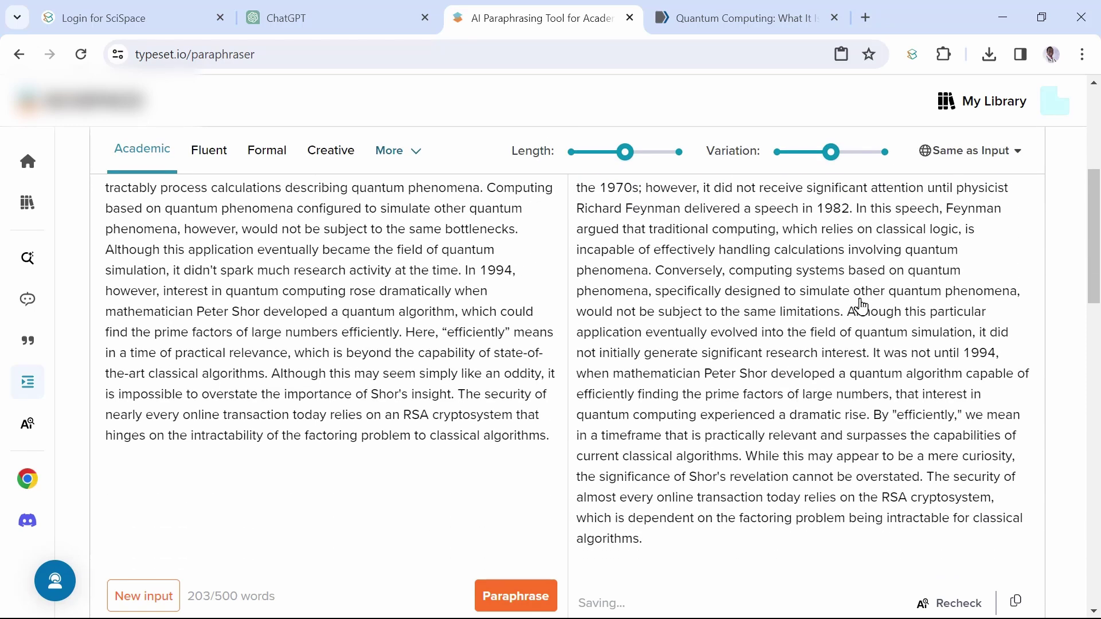
scroll(847, 302, "up", 1)
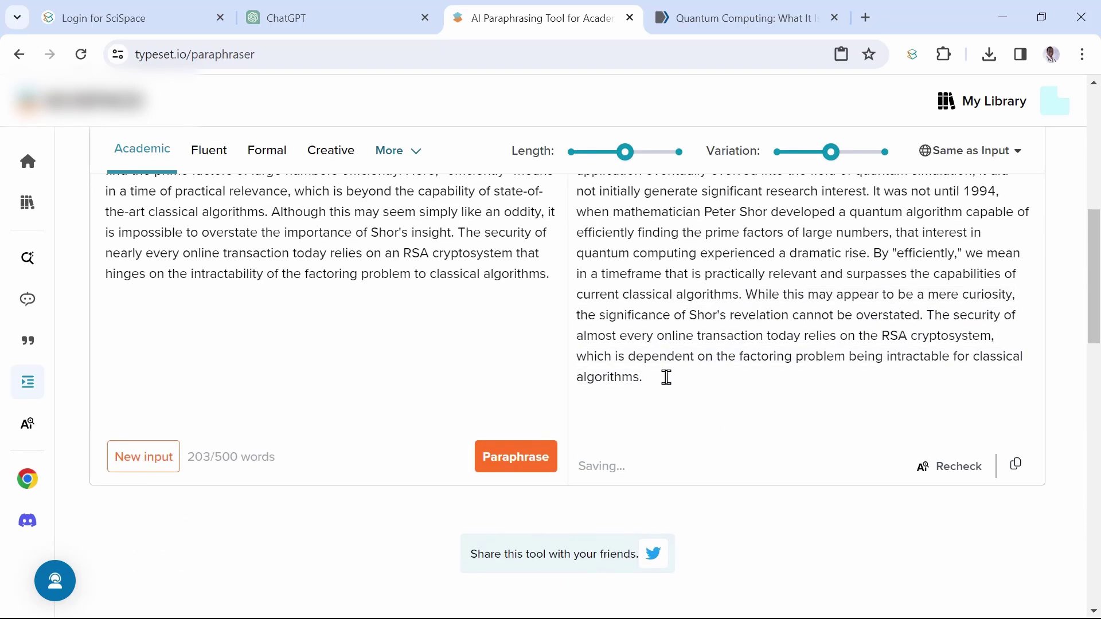
left_click_drag(663, 376, 906, 317)
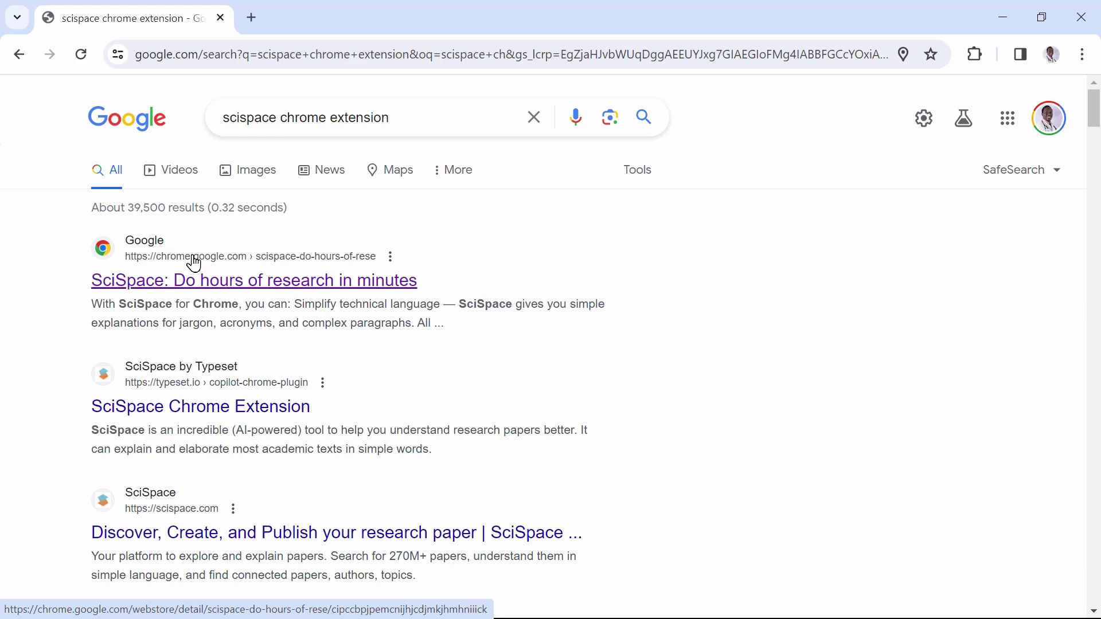
Open the 'SciSpace: Do hours of research in minutes' Chrome Web Store result.
left_click(227, 287)
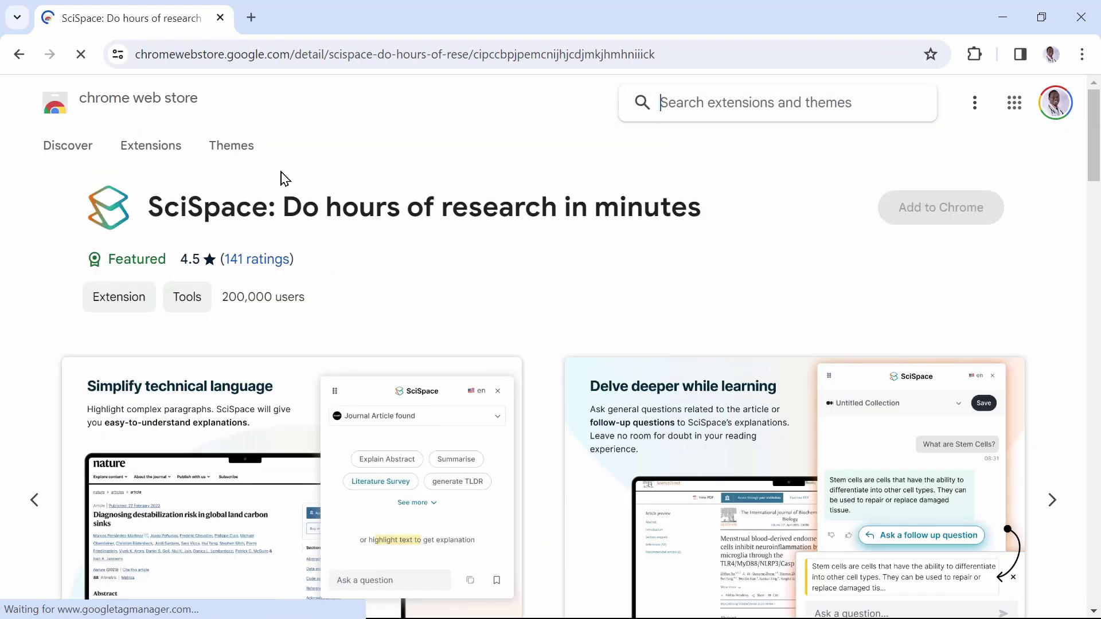
Add the 'SciSpace: Do hours of research in minutes' extension to Chrome and confirm it.
left_click(911, 207)
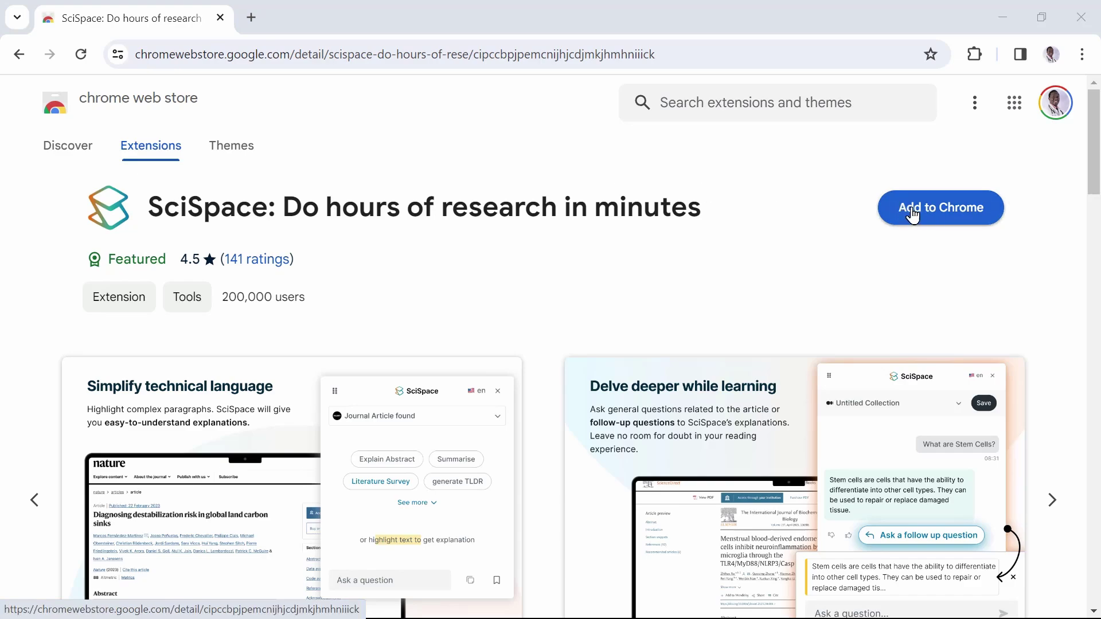
scroll(602, 344, "down", 1)
scroll(605, 347, "down", 20)
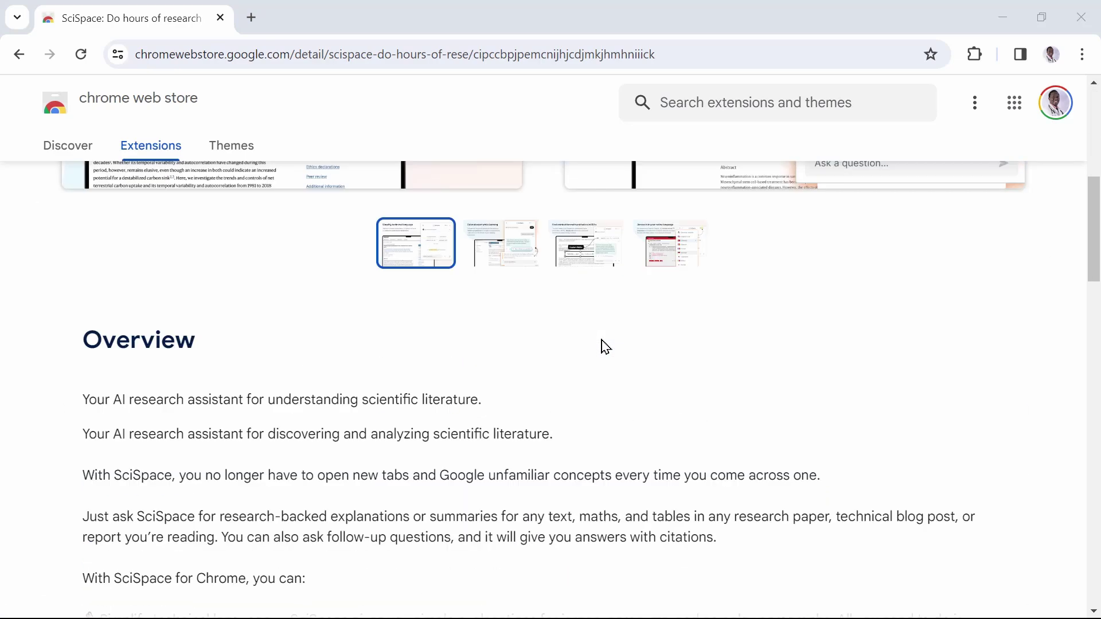
scroll(605, 347, "down", 7)
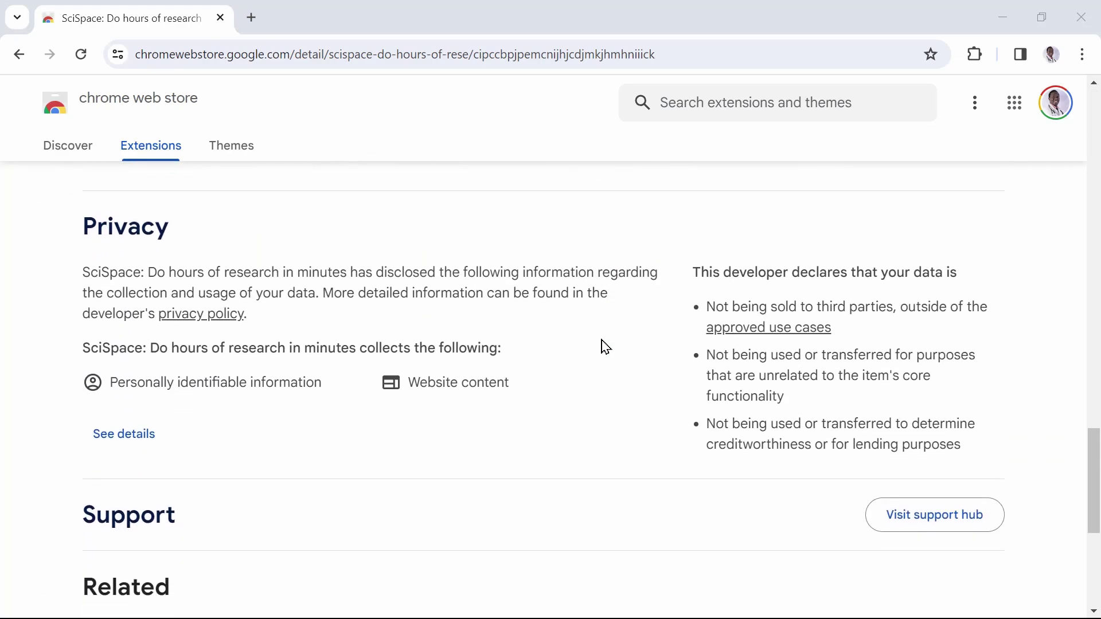
scroll(605, 347, "up", 19)
scroll(605, 347, "up", 6)
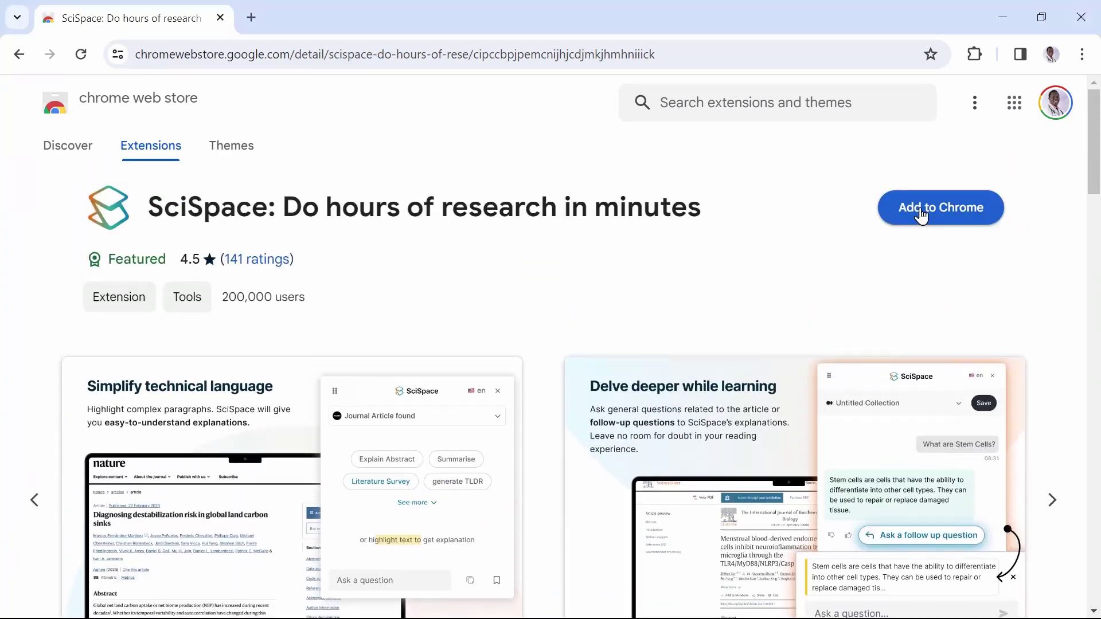
left_click(919, 212)
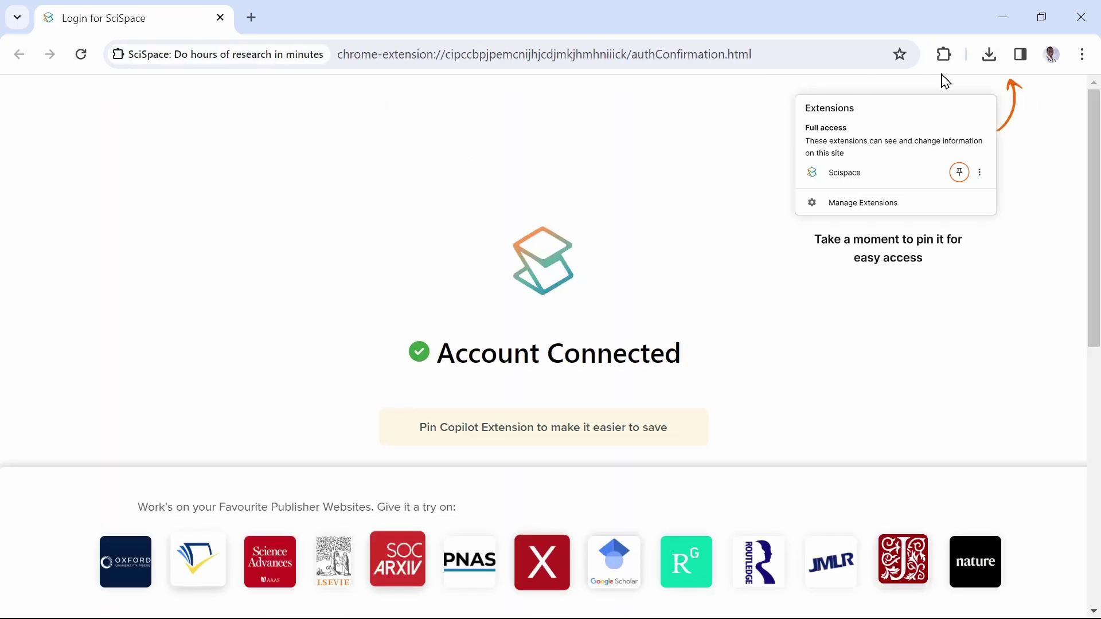
Pin the SciSpace extension to the Chrome toolbar from the Extensions panel.
left_click(953, 54)
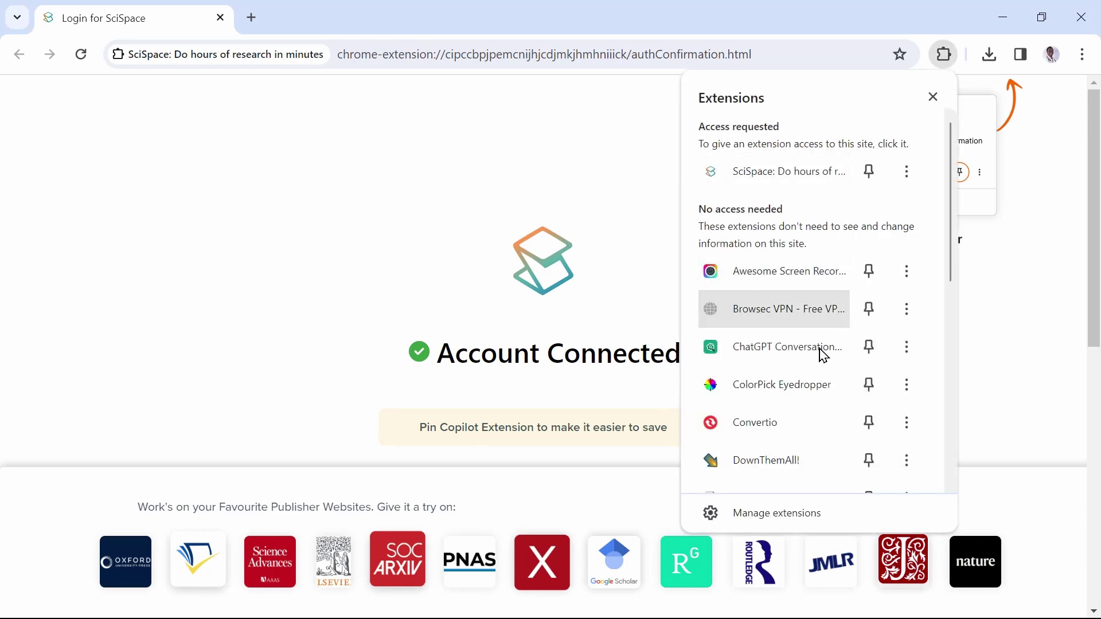
scroll(820, 366, "down", 3)
scroll(816, 376, "up", 3)
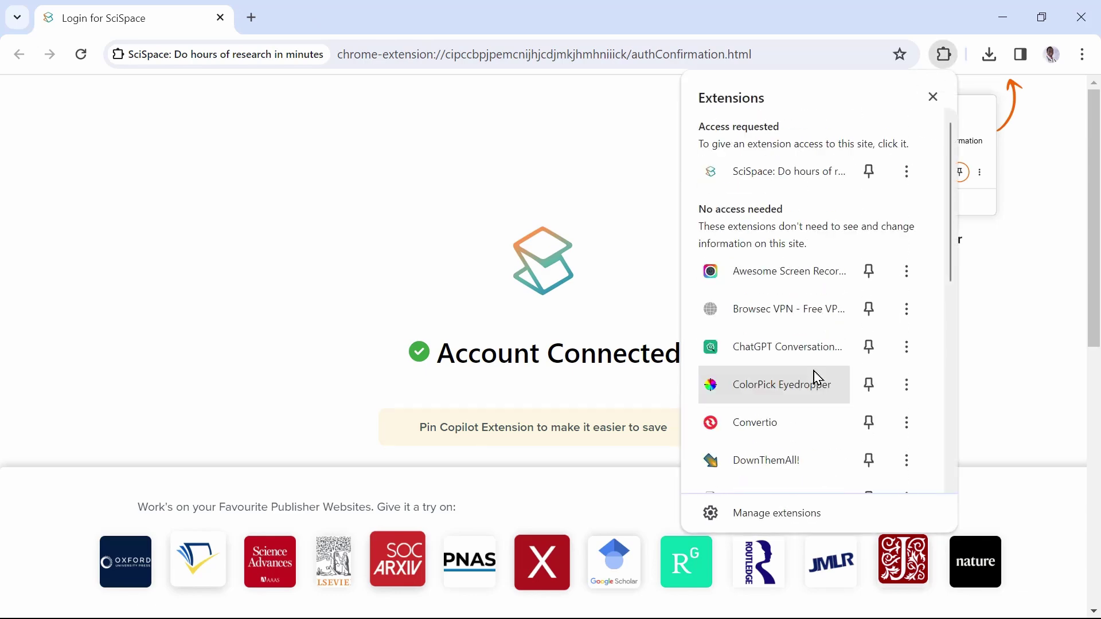
left_click(870, 182)
left_click(688, 146)
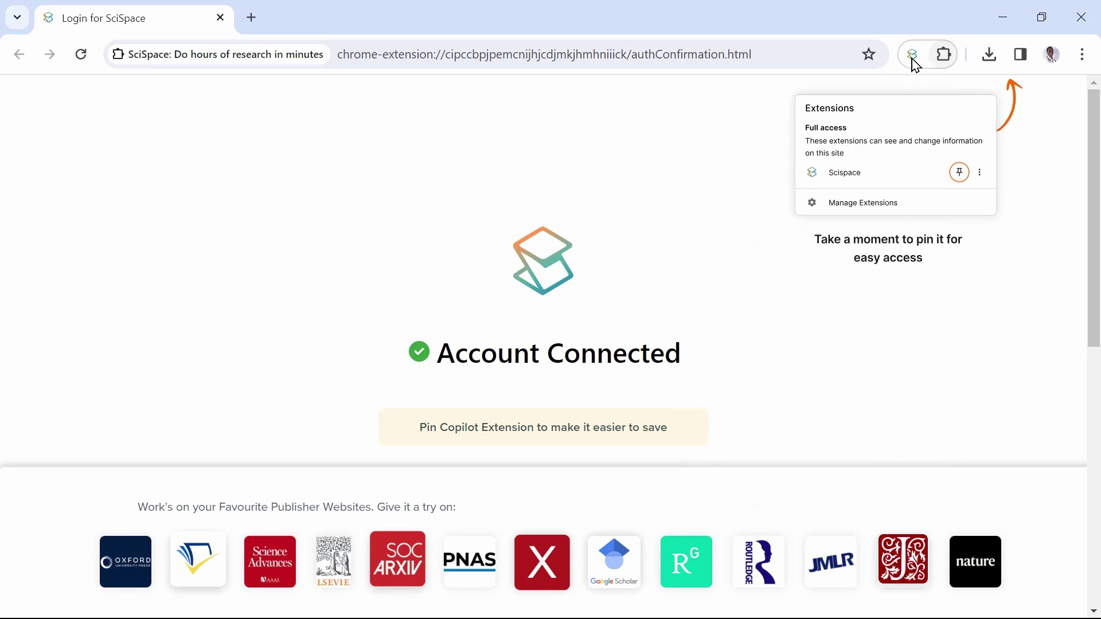
scroll(792, 319, "down", 6)
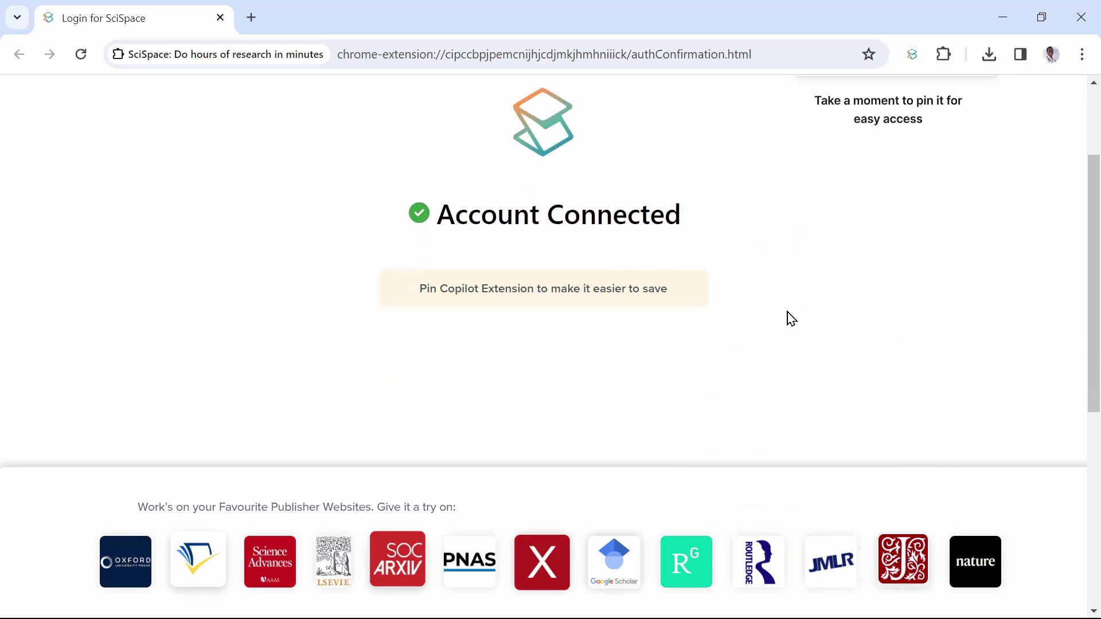
scroll(792, 319, "up", 5)
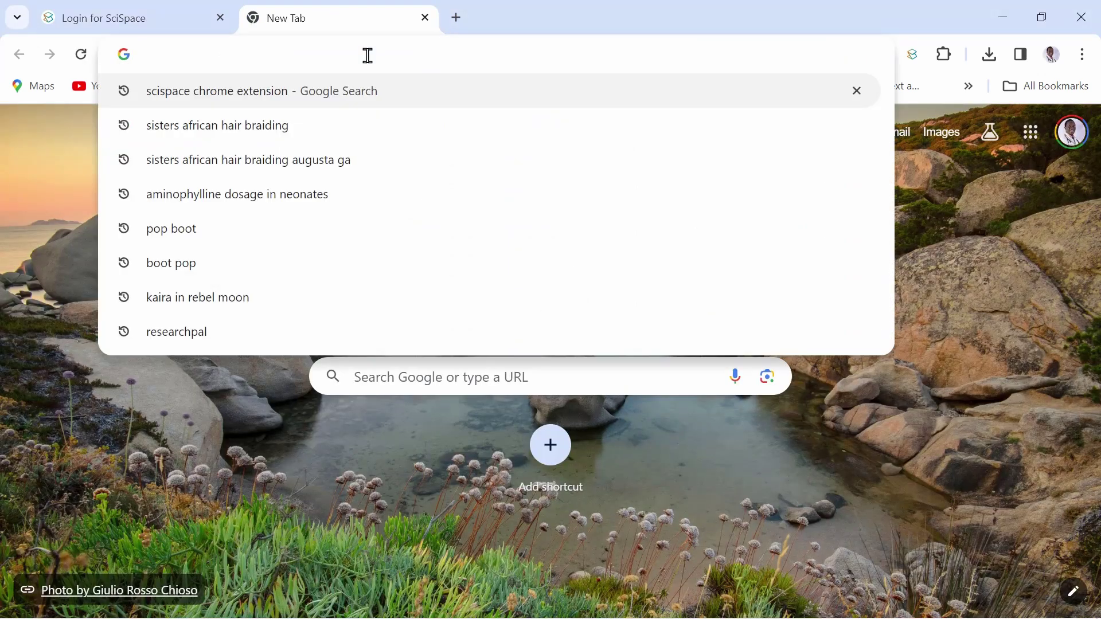
Go to ChatGPT and request the single best master's research title in quantum computing.
type("chat.openai.com")
key("Return")
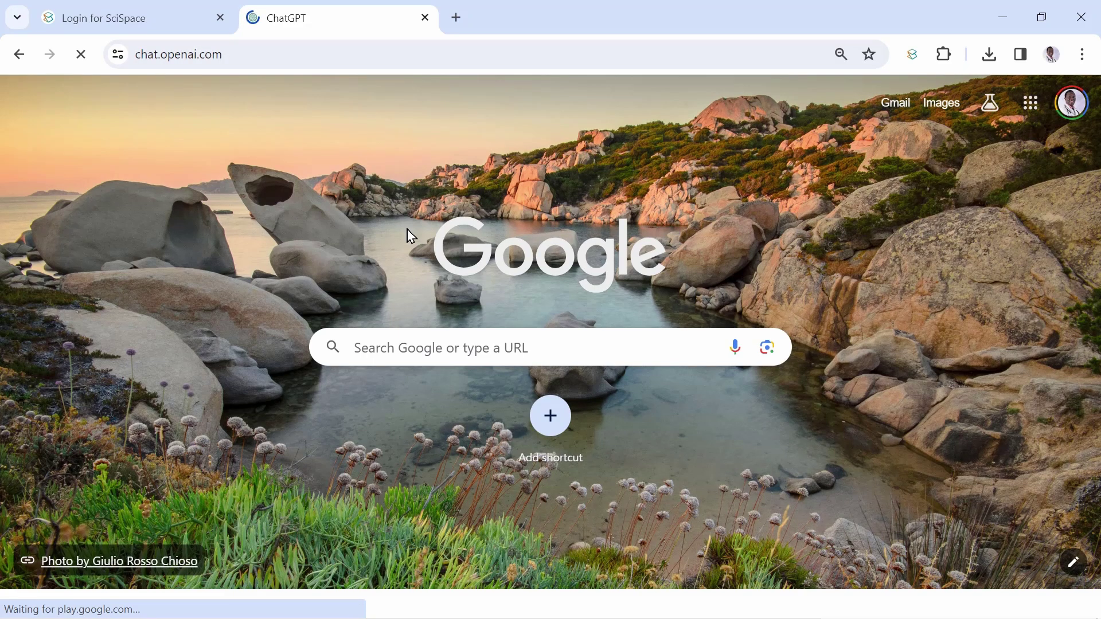
type("I want to do research in quantum computing for my masters in CS. Give me one best title")
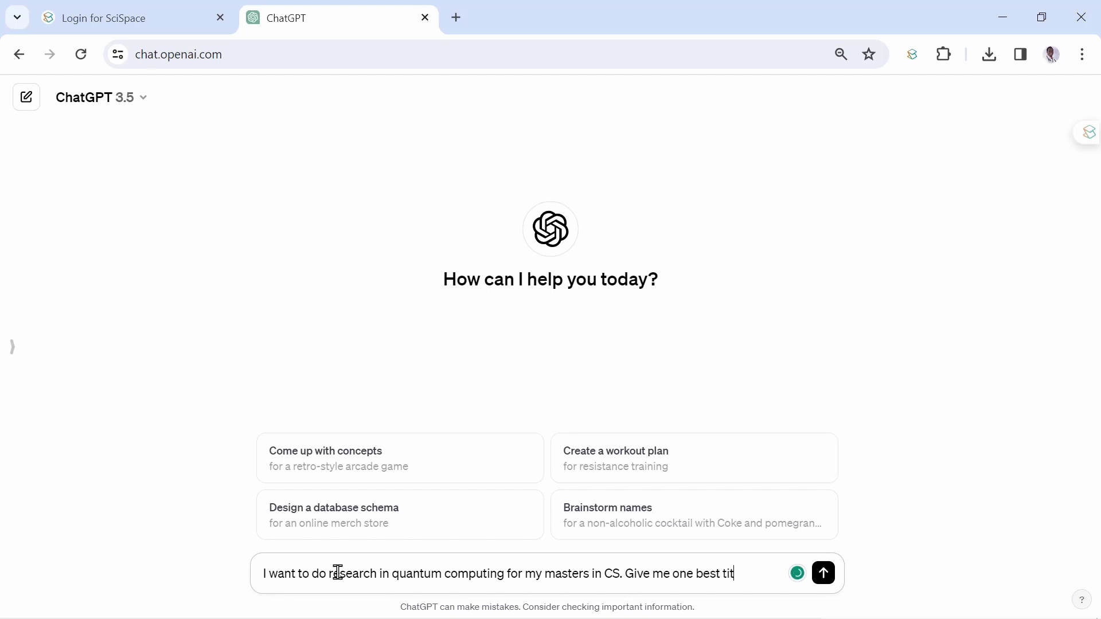
key("Return")
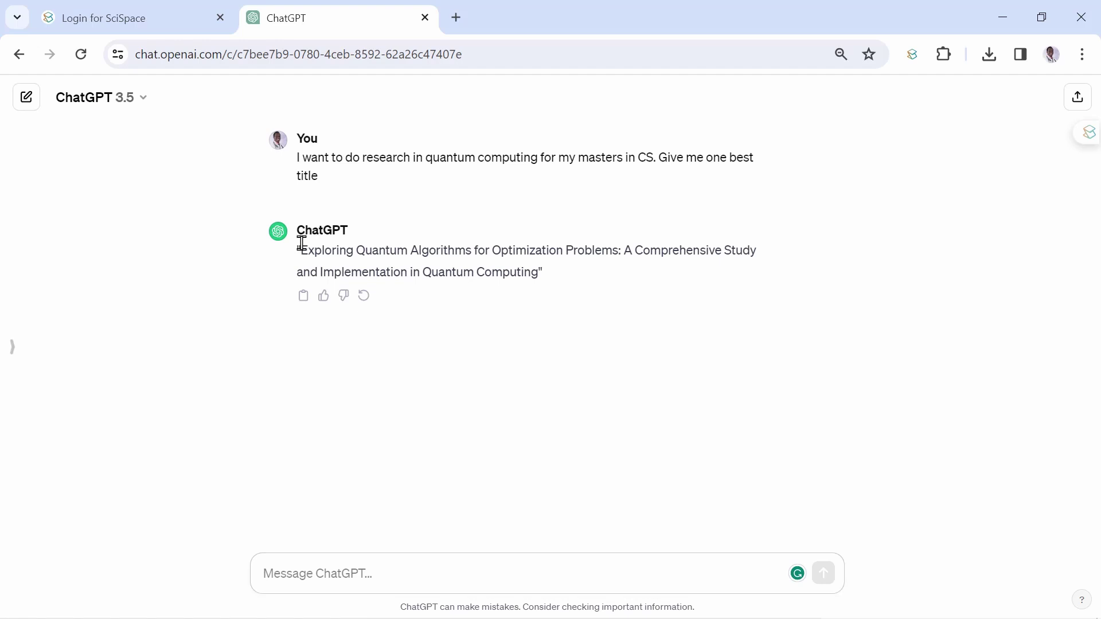
Have SciSpace explain the selected suggested title via Ask > Explain.
left_click_drag(301, 243, 539, 271)
mouse_move(494, 211)
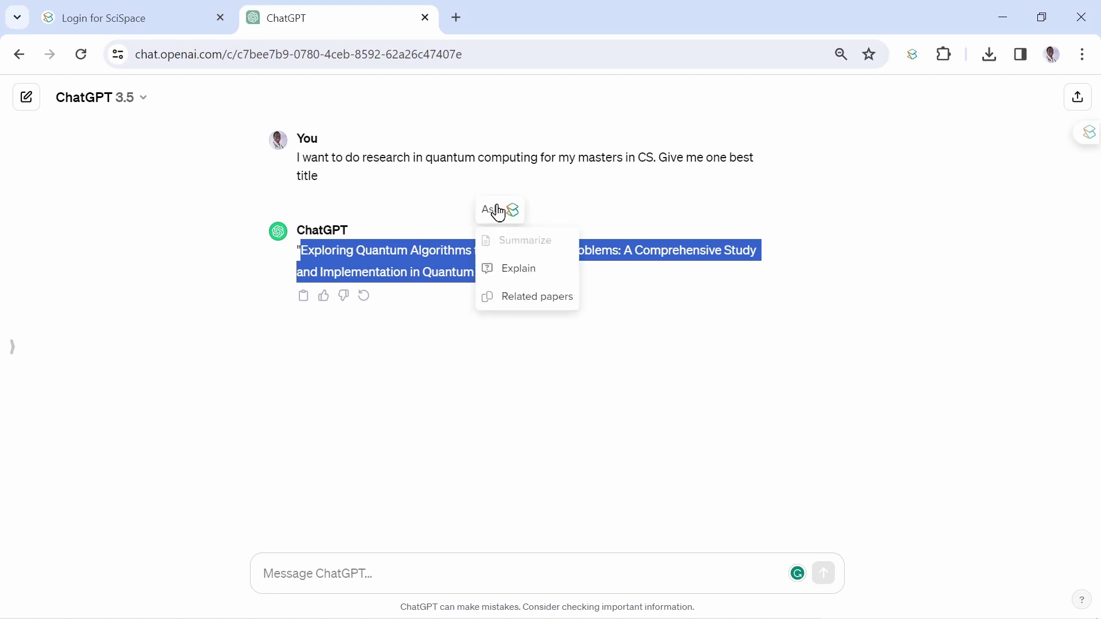
left_click(524, 277)
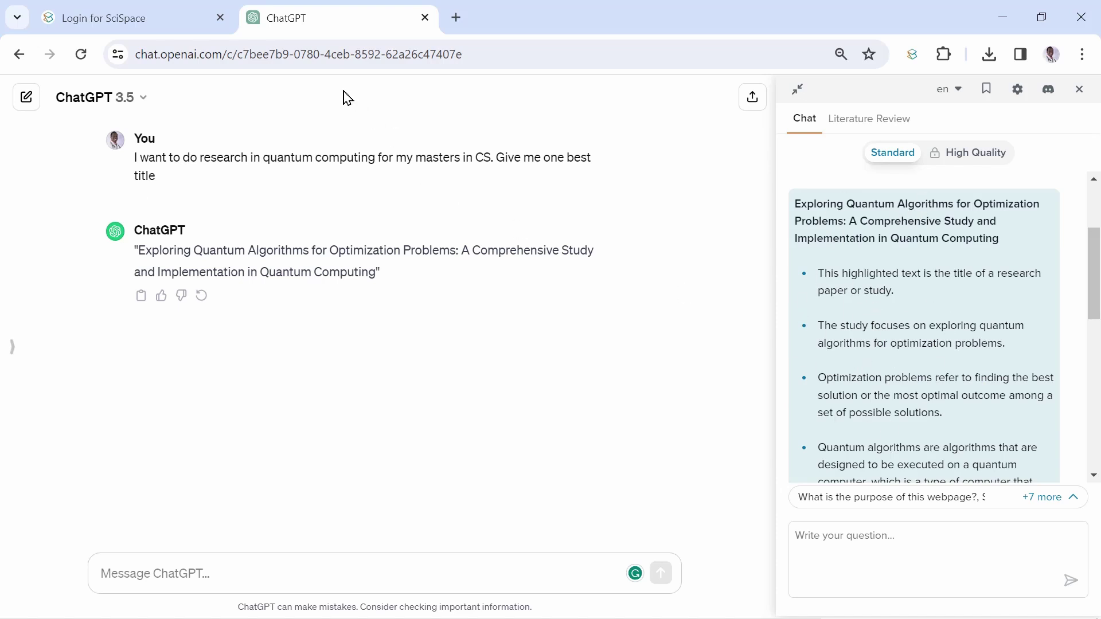
Send the follow-up 'Explain the last bullet more' and reselect the suggested title.
scroll(865, 340, "down", 2)
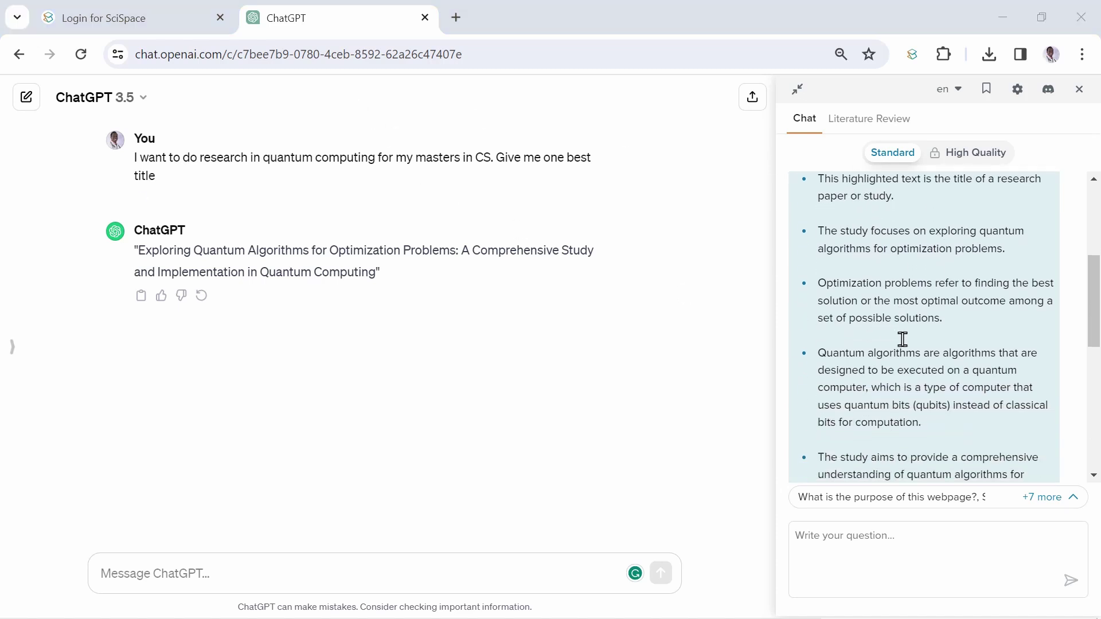
scroll(893, 326, "up", 4)
scroll(921, 312, "down", 5)
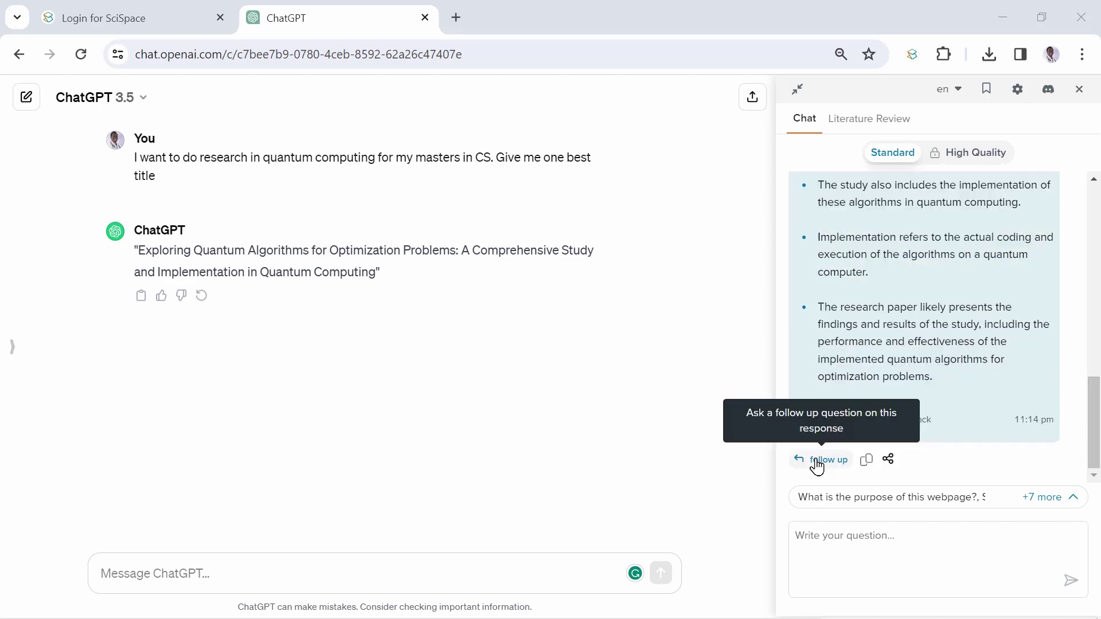
left_click(817, 462)
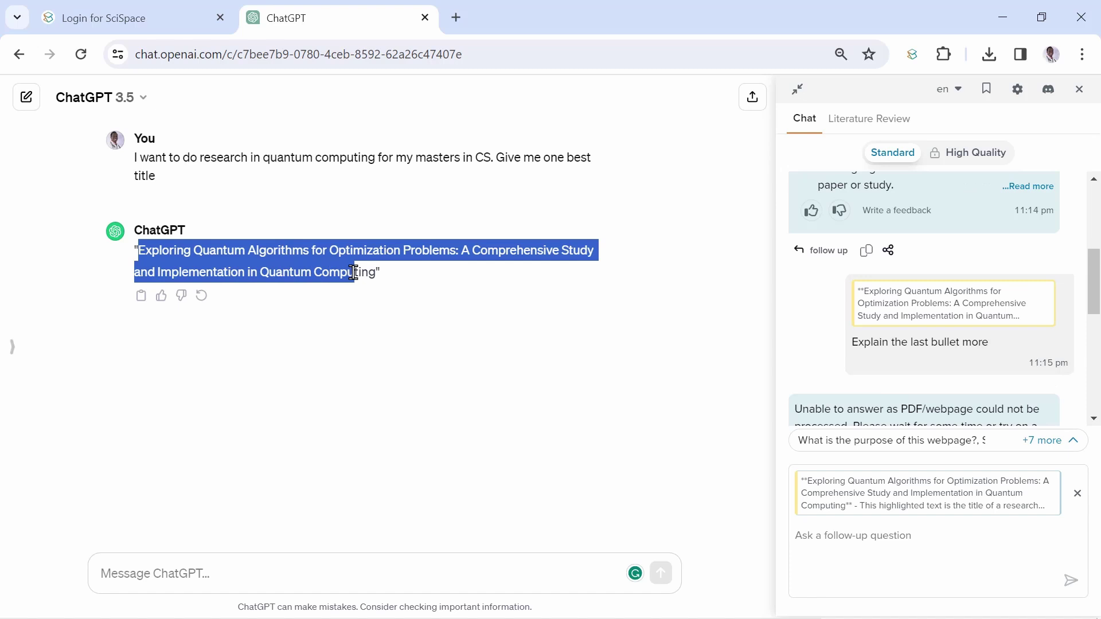
left_click_drag(364, 270, 380, 272)
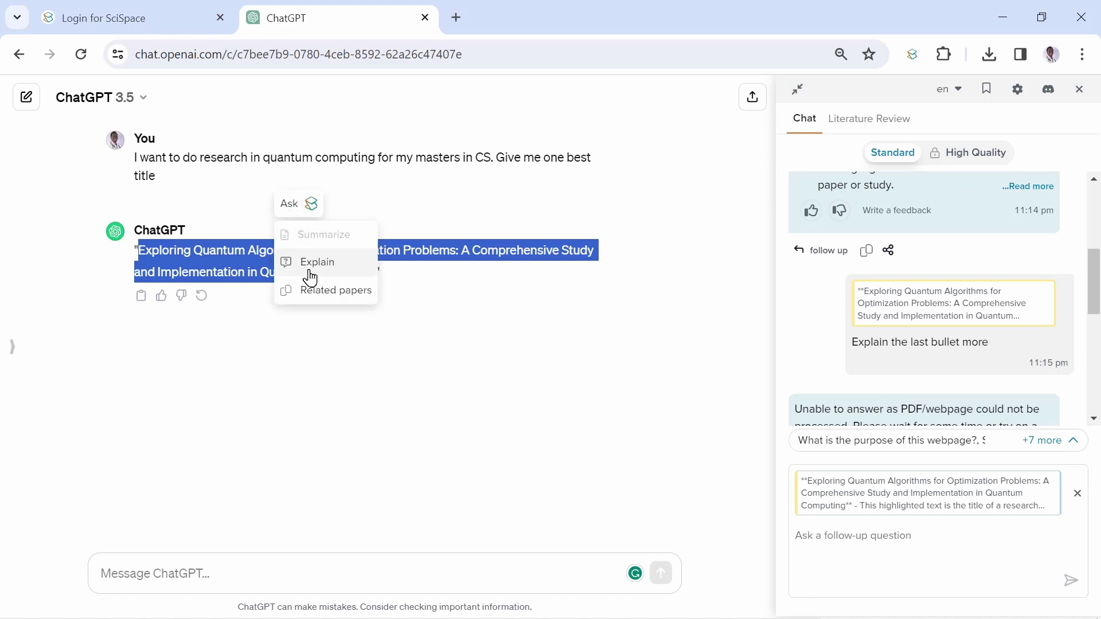
Show Related papers for the title and open 'Quantum computing for transport optimization'.
left_click(315, 289)
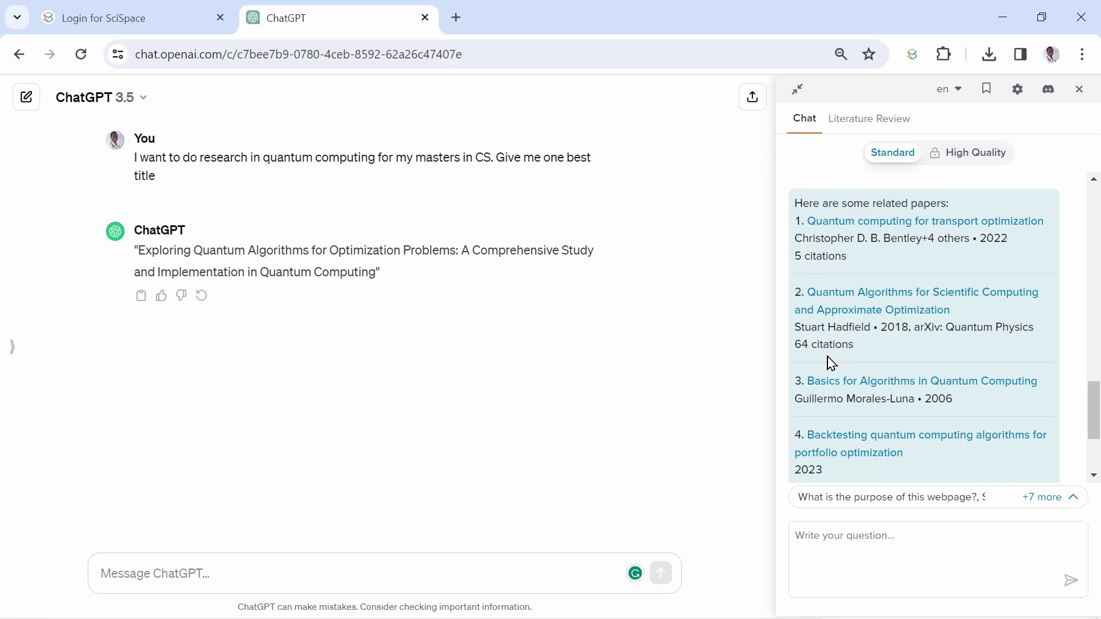
scroll(896, 328, "down", 3)
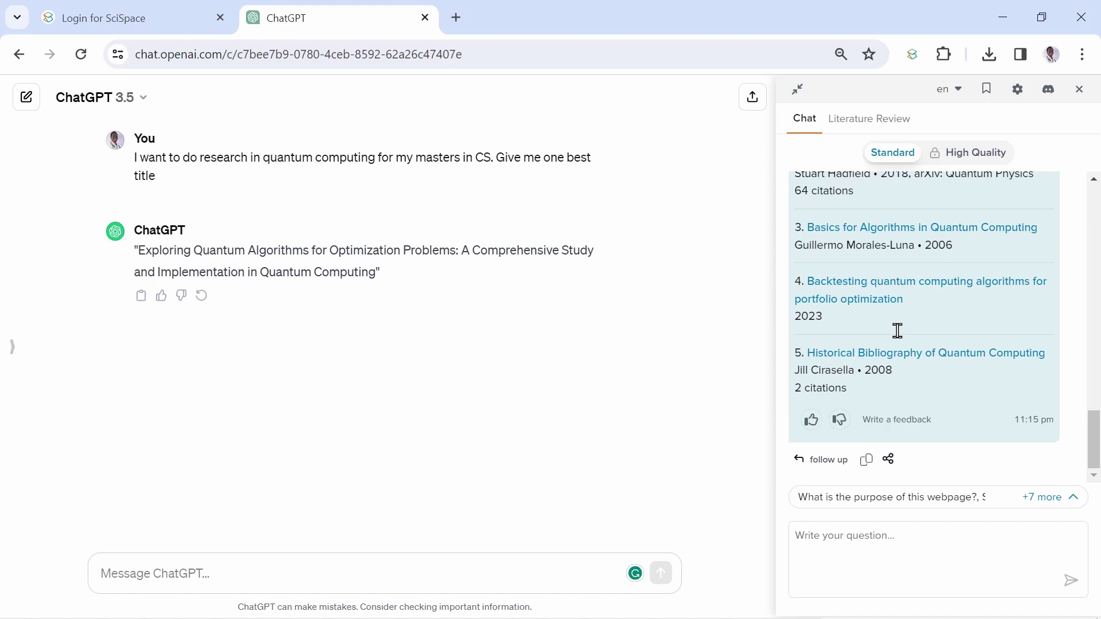
scroll(897, 330, "up", 2)
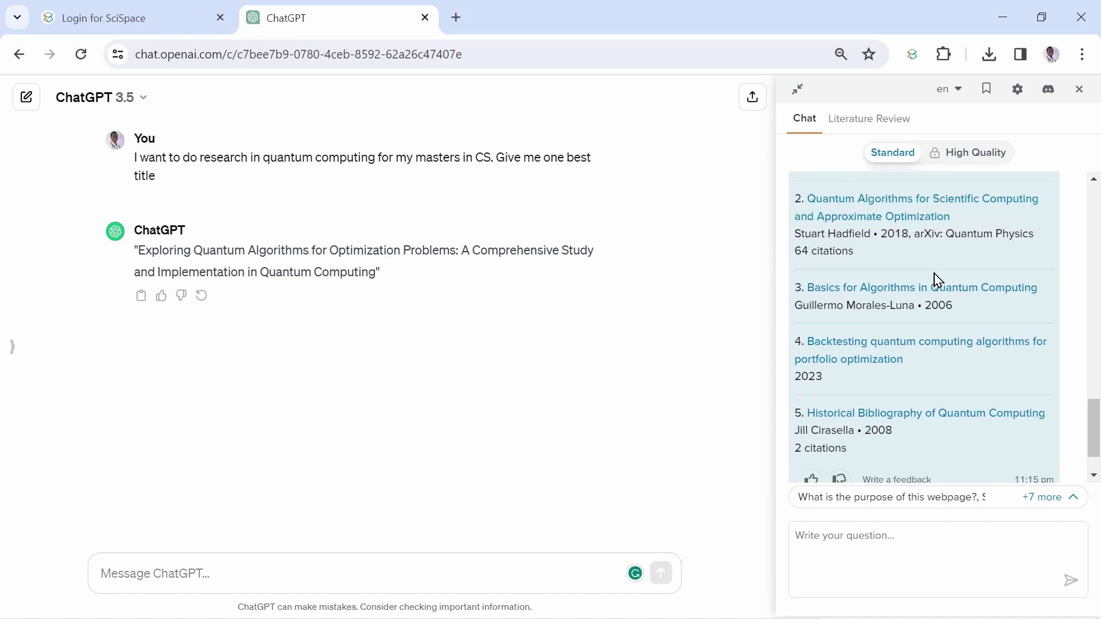
scroll(901, 253, "up", 3)
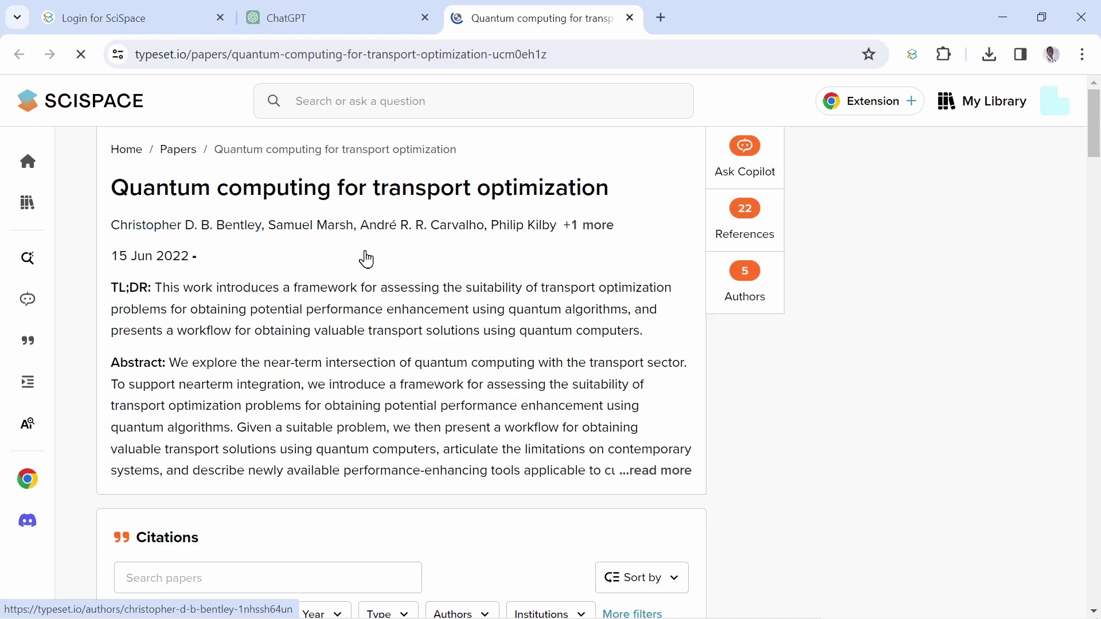
Scroll the paper page to reveal the Ask Copilot suggested questions below the abstract.
scroll(366, 260, "down", 3)
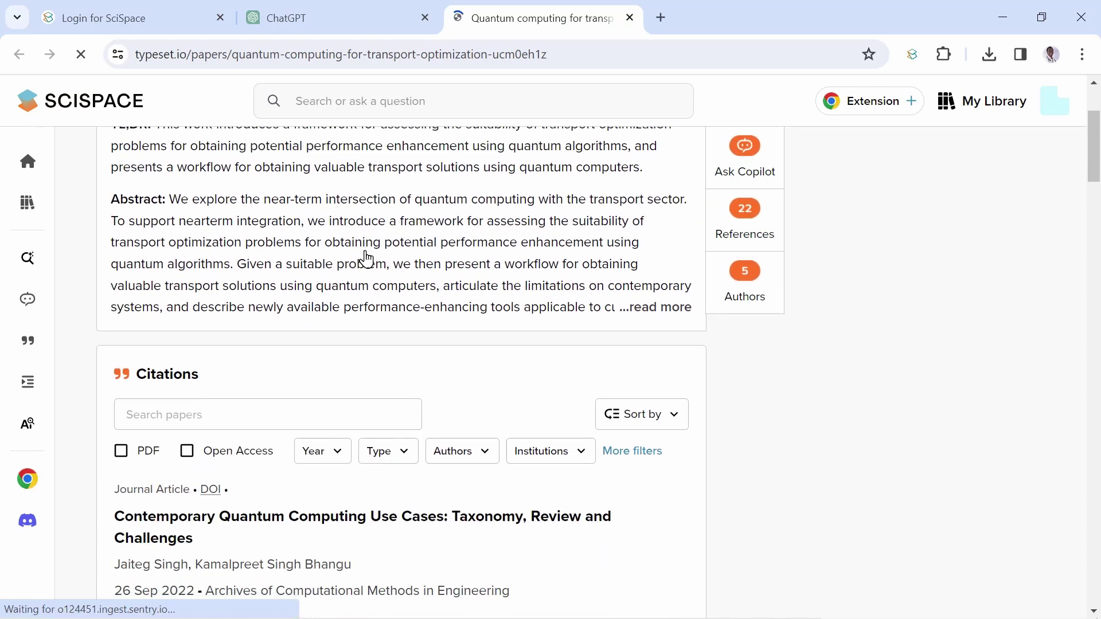
scroll(366, 259, "down", 3)
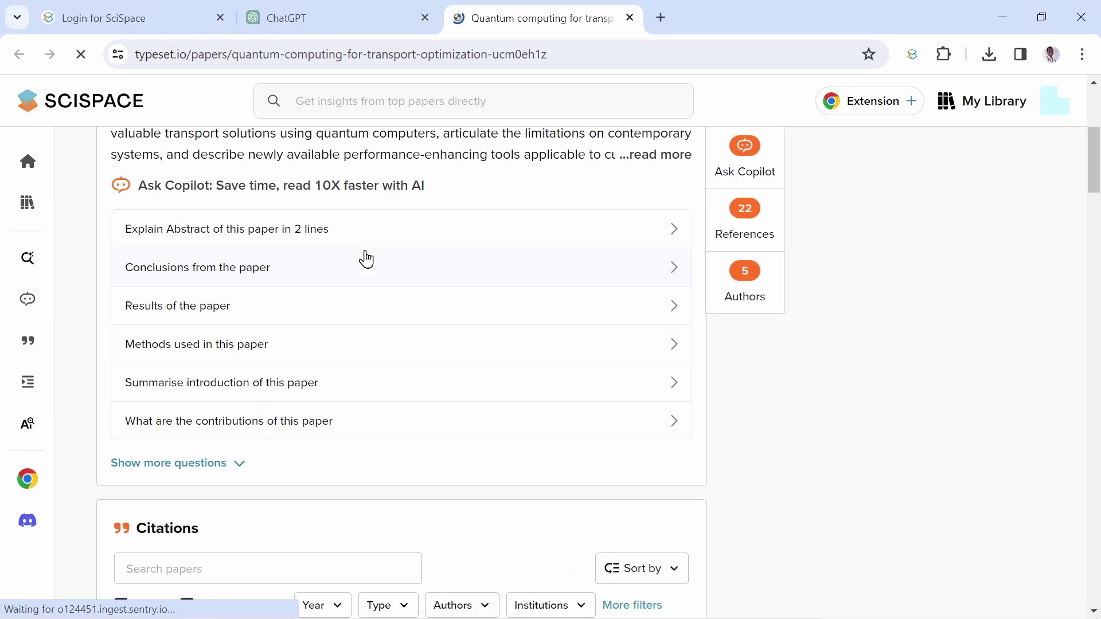
scroll(365, 259, "up", 2)
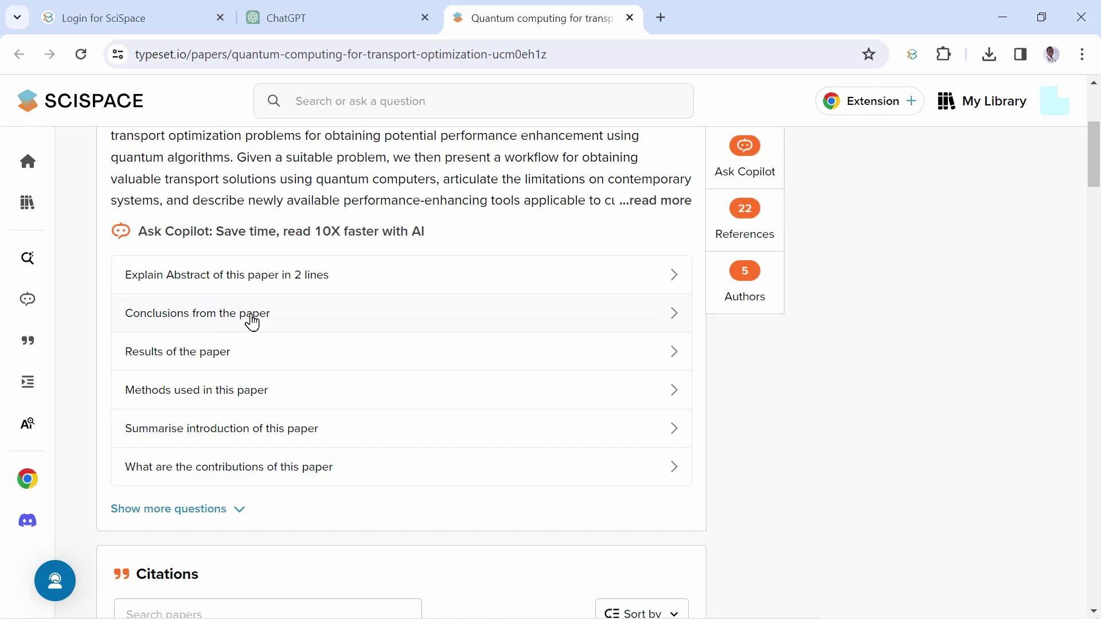
Get Copilot's answers to 'Conclusions from the paper' and then 'Results of the paper'.
left_click(591, 327)
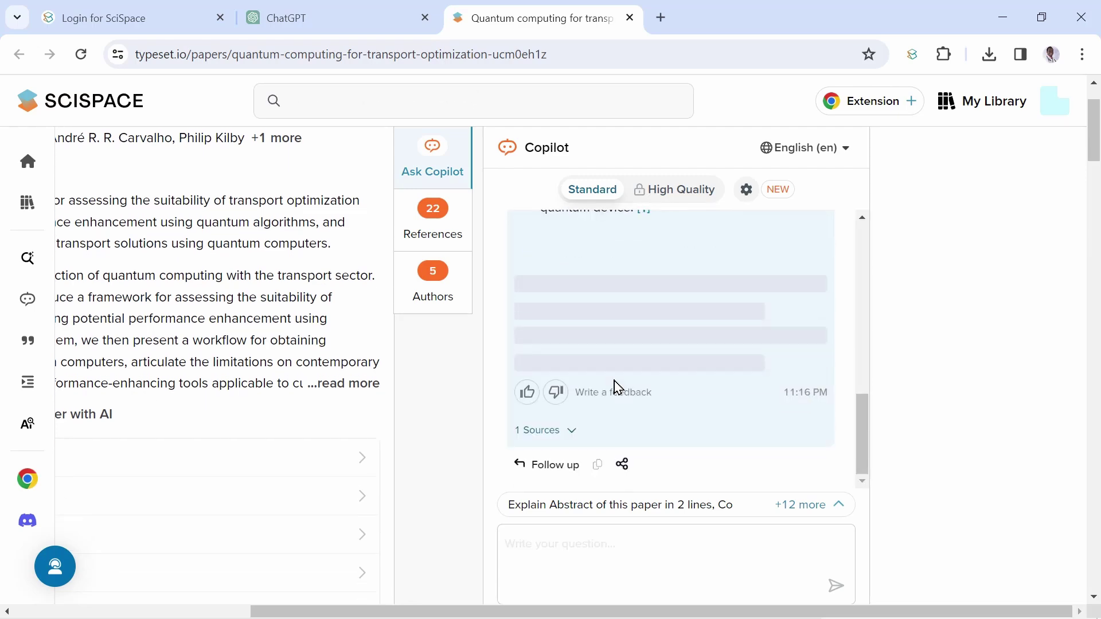
scroll(615, 389, "up", 3)
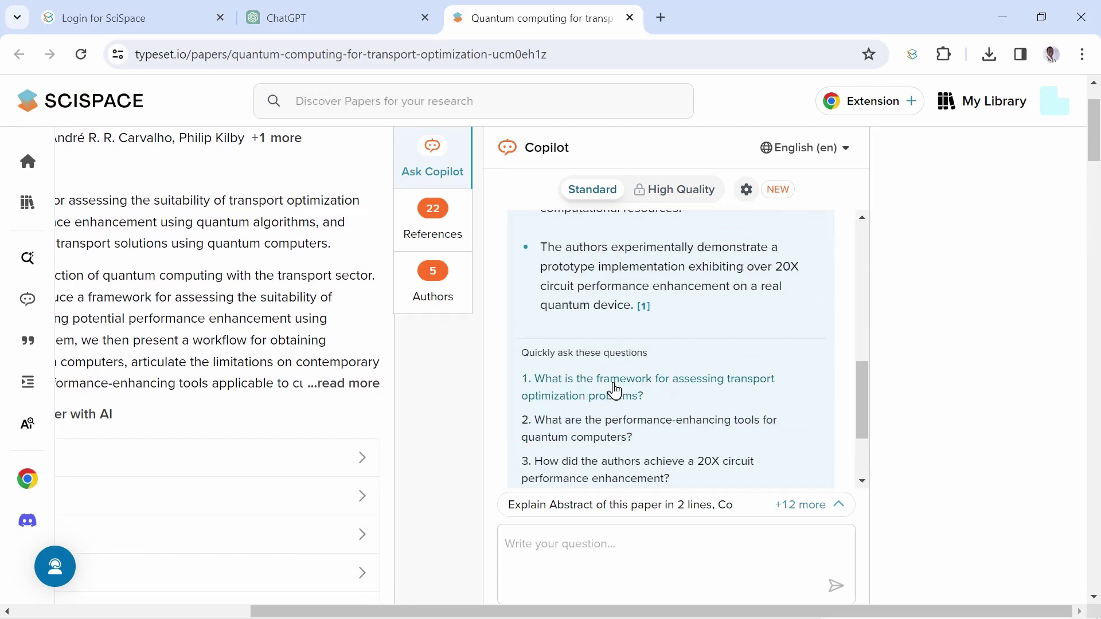
scroll(615, 388, "up", 5)
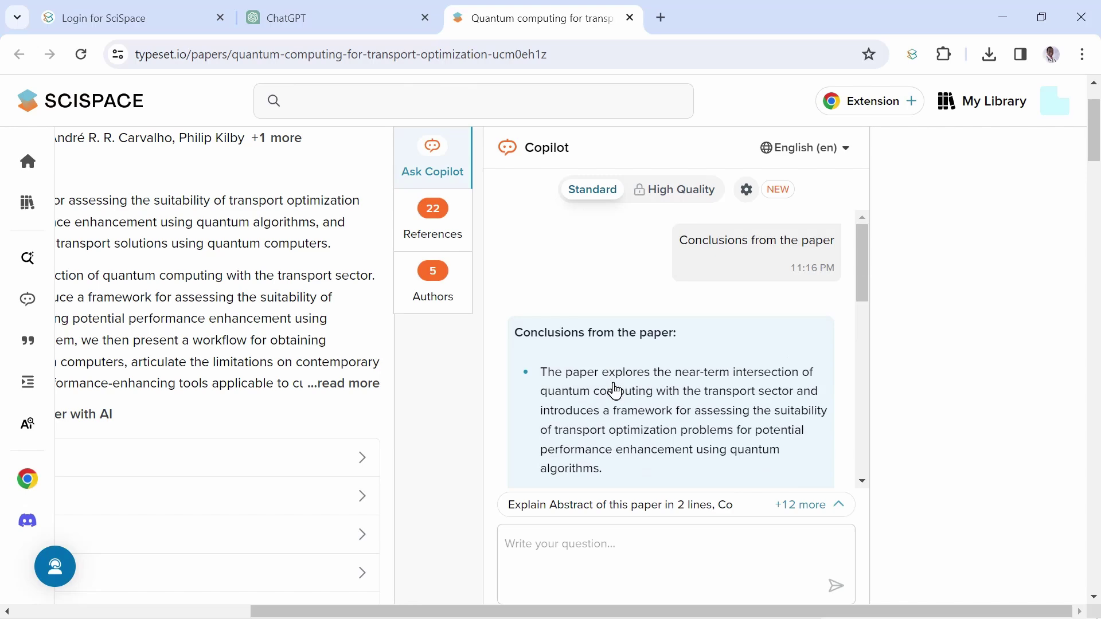
scroll(615, 389, "down", 2)
scroll(615, 392, "down", 6)
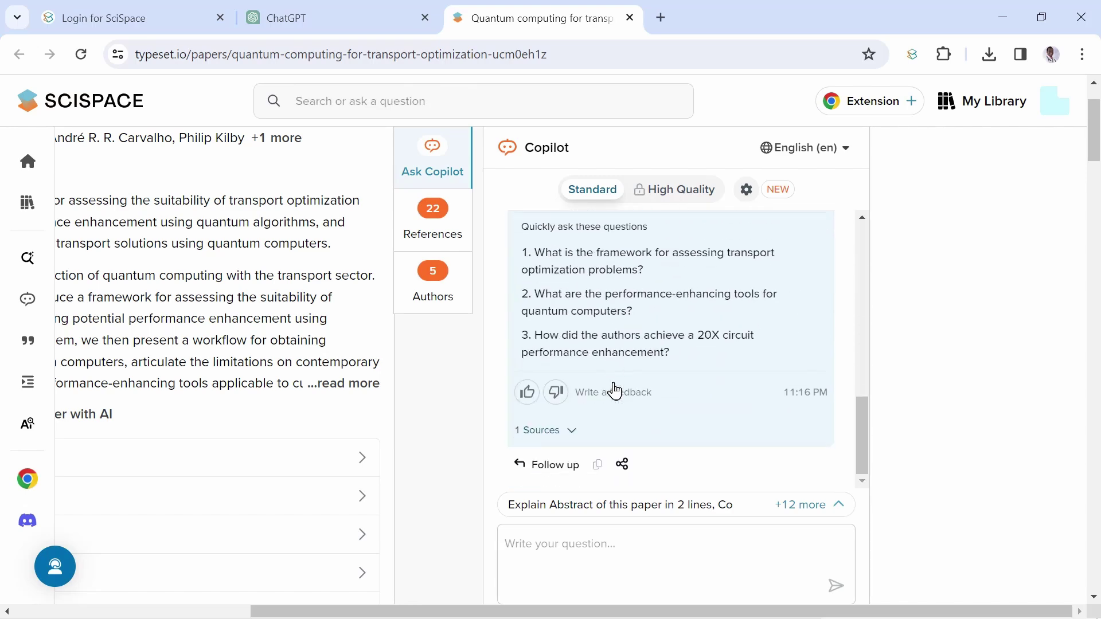
scroll(132, 412, "left", 5)
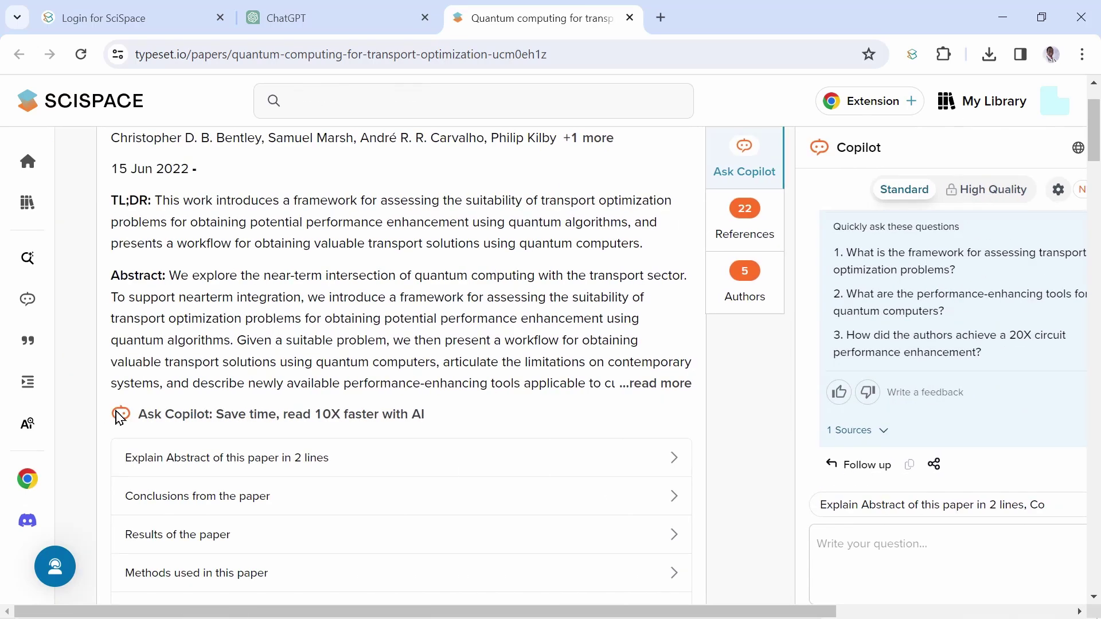
left_click(242, 553)
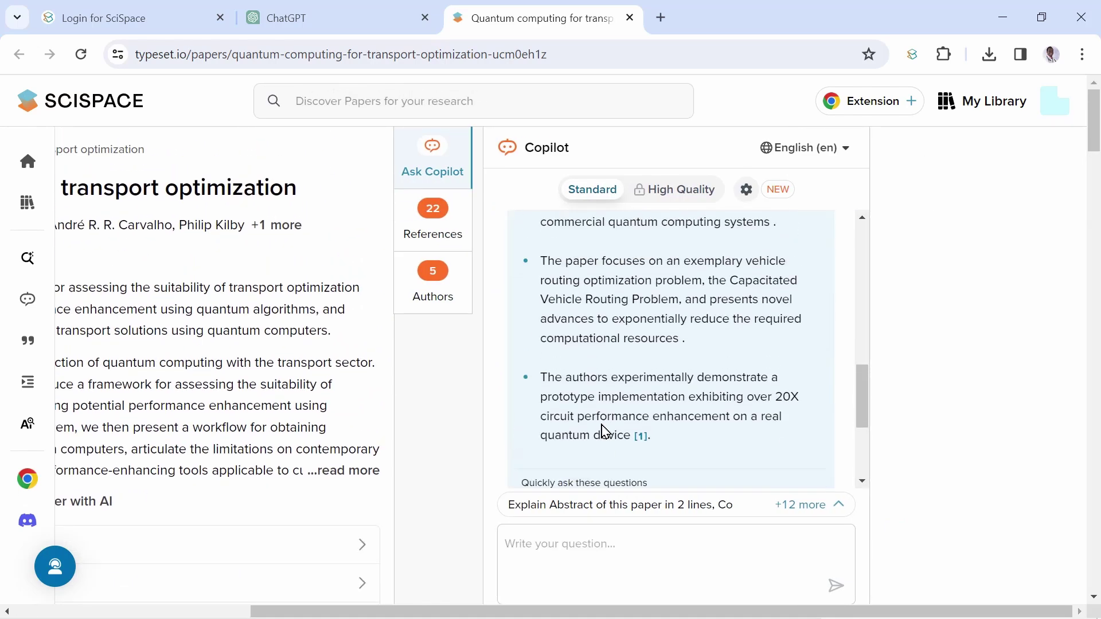
scroll(604, 431, "up", 5)
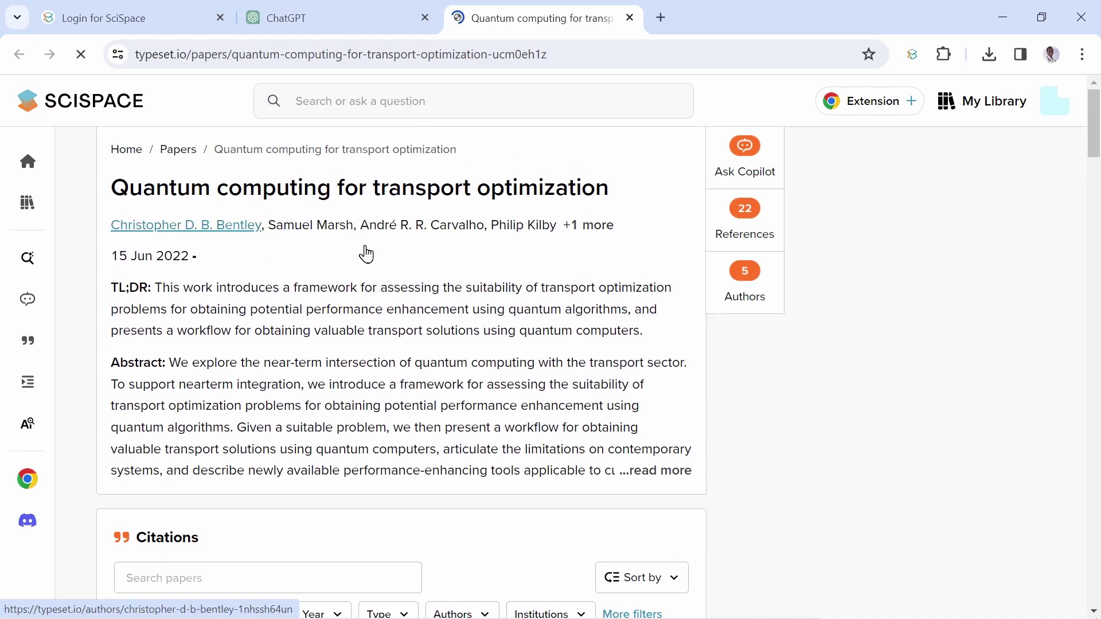
Ask Copilot for the transport optimization paper's conclusions and read through the bulleted answer.
scroll(365, 255, "down", 4)
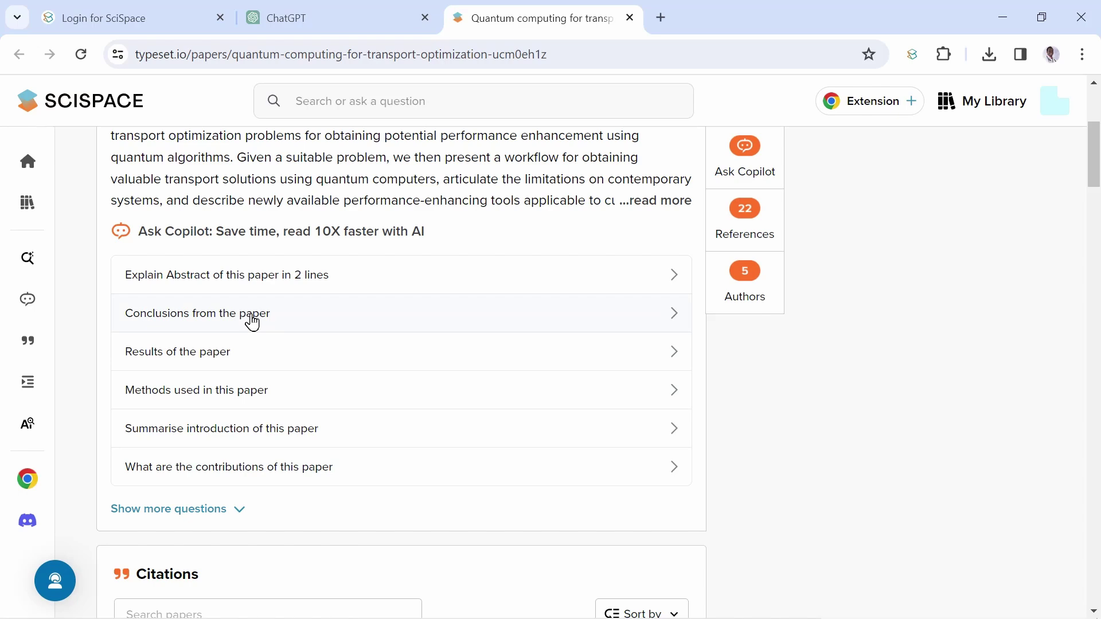
left_click(381, 335)
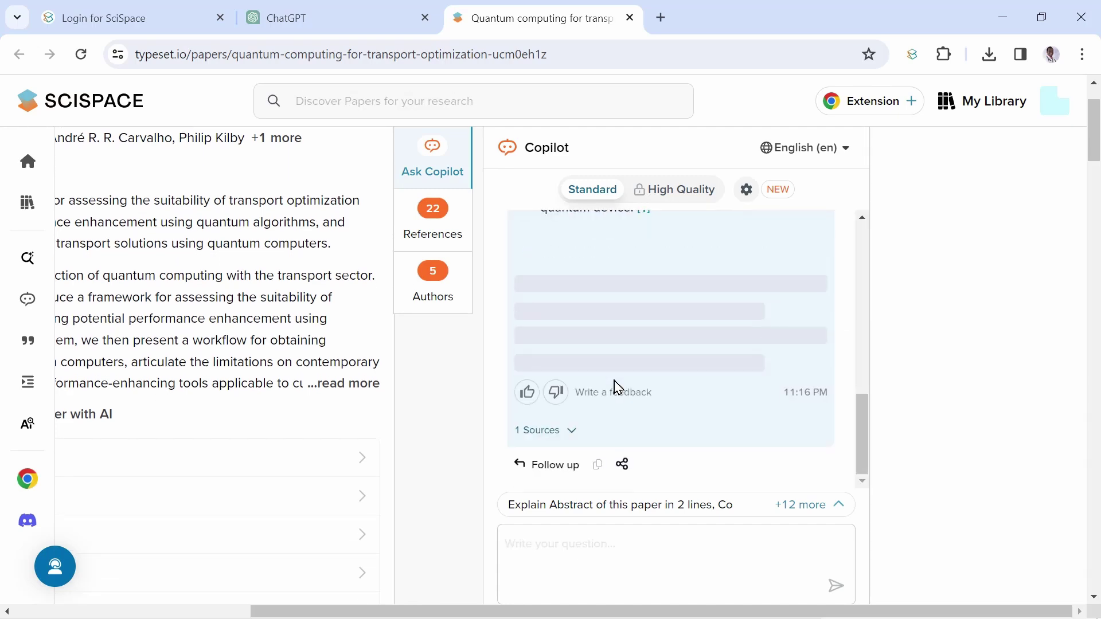
scroll(615, 390, "up", 2)
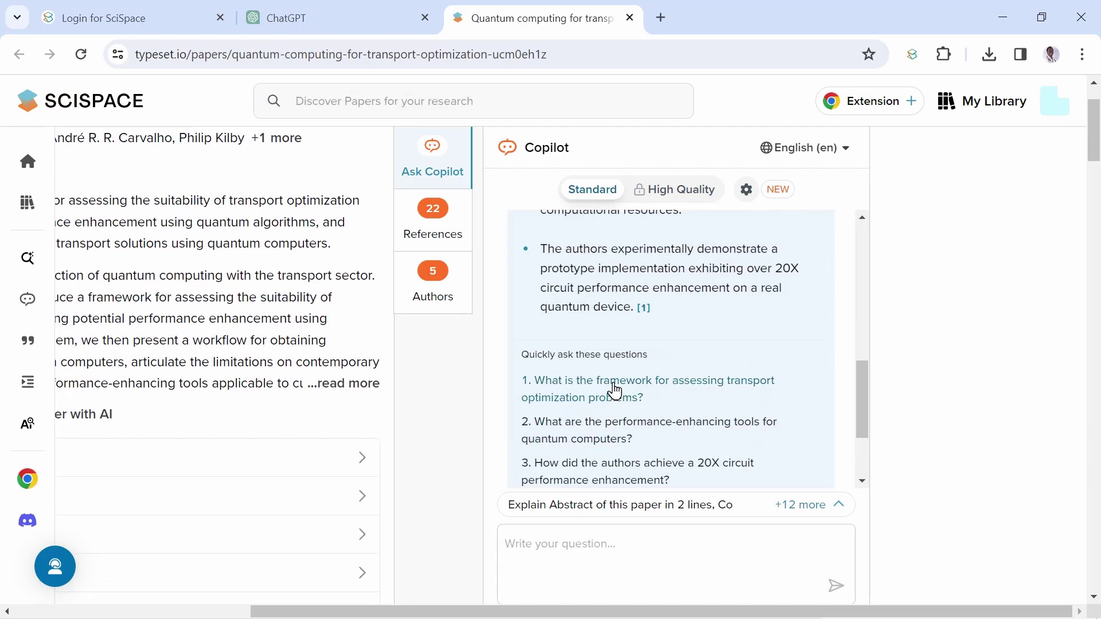
scroll(615, 391, "up", 5)
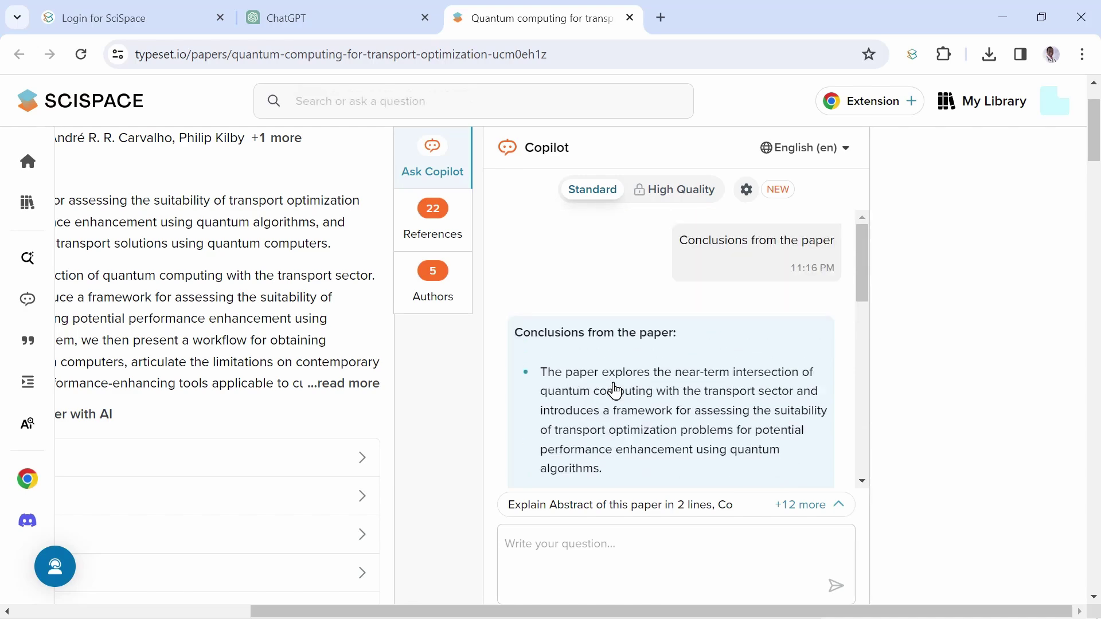
scroll(615, 391, "down", 5)
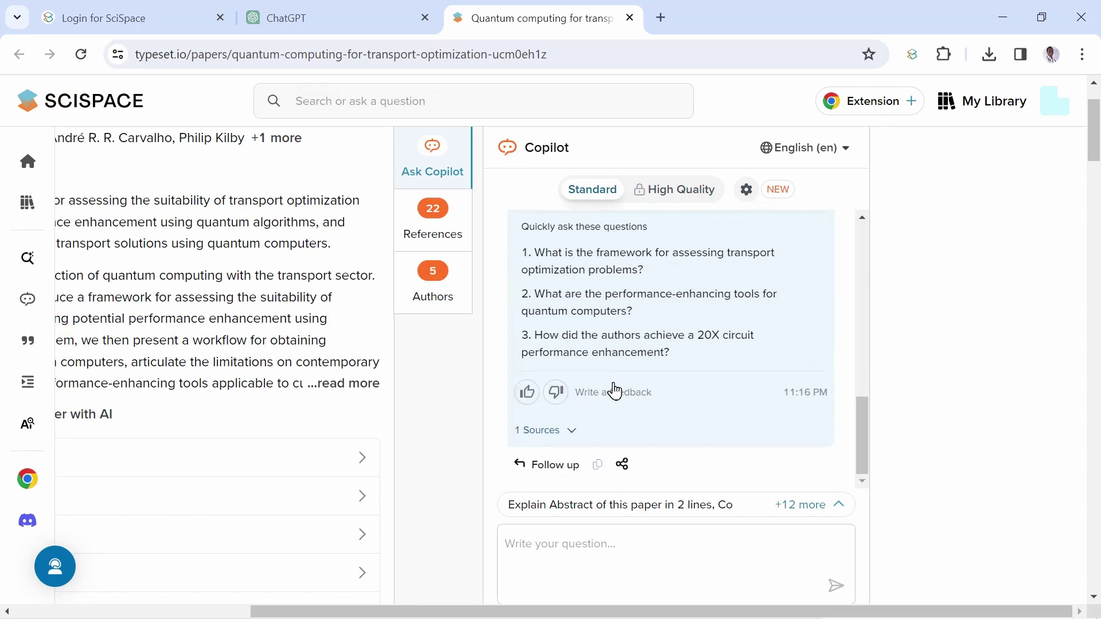
scroll(119, 419, "left", 5)
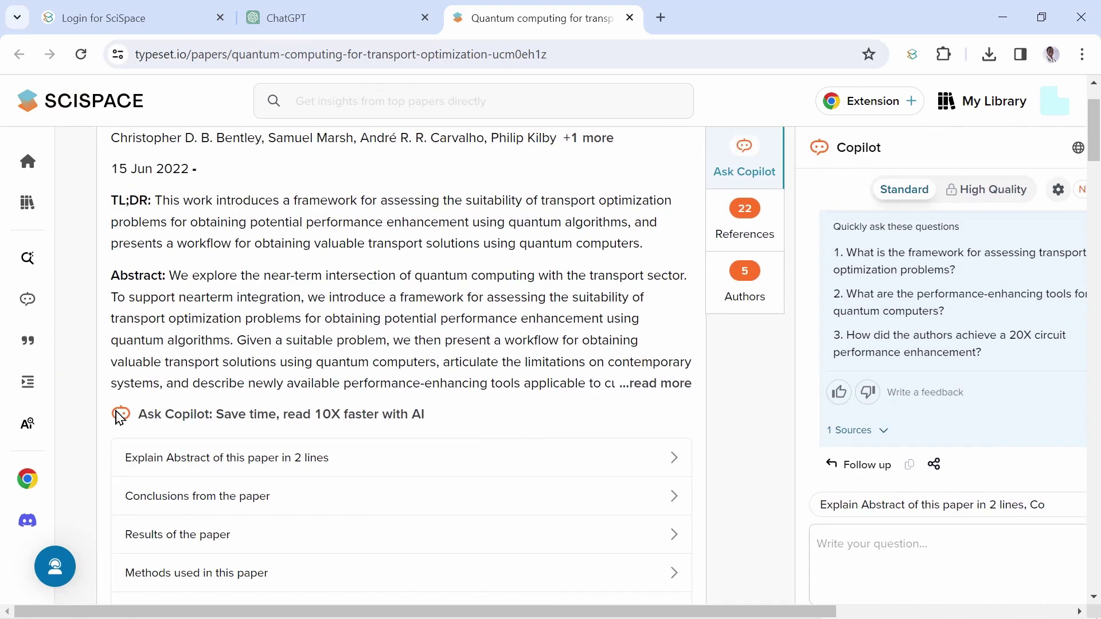
Request the paper's results, preview the NISQ-era reference among its 22 references, and return to ChatGPT.
left_click(242, 552)
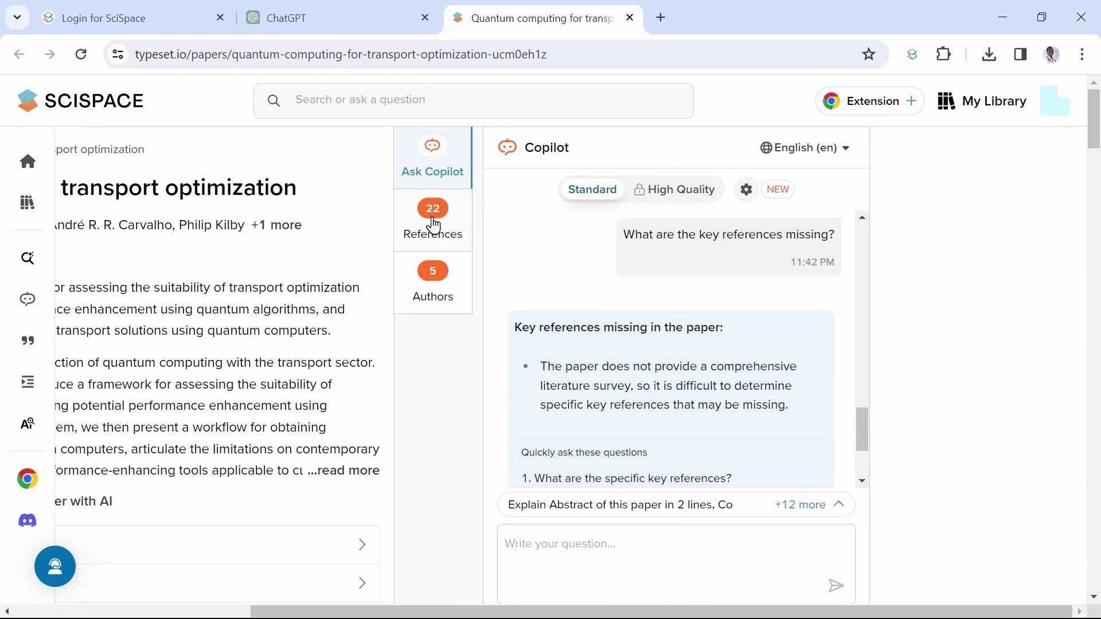
left_click(434, 226)
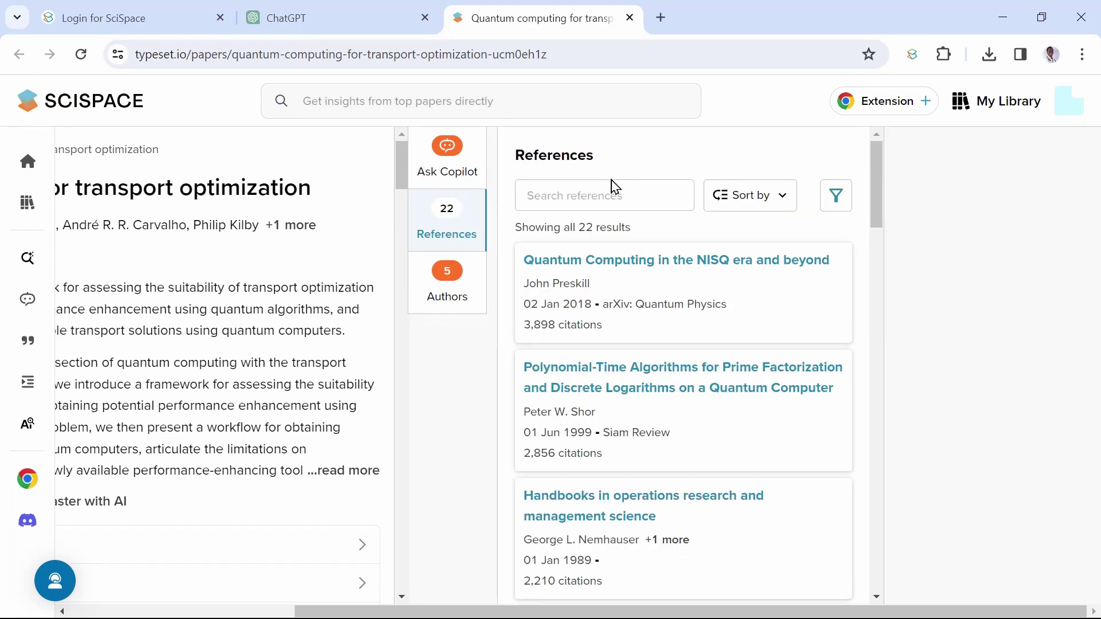
left_click(664, 265)
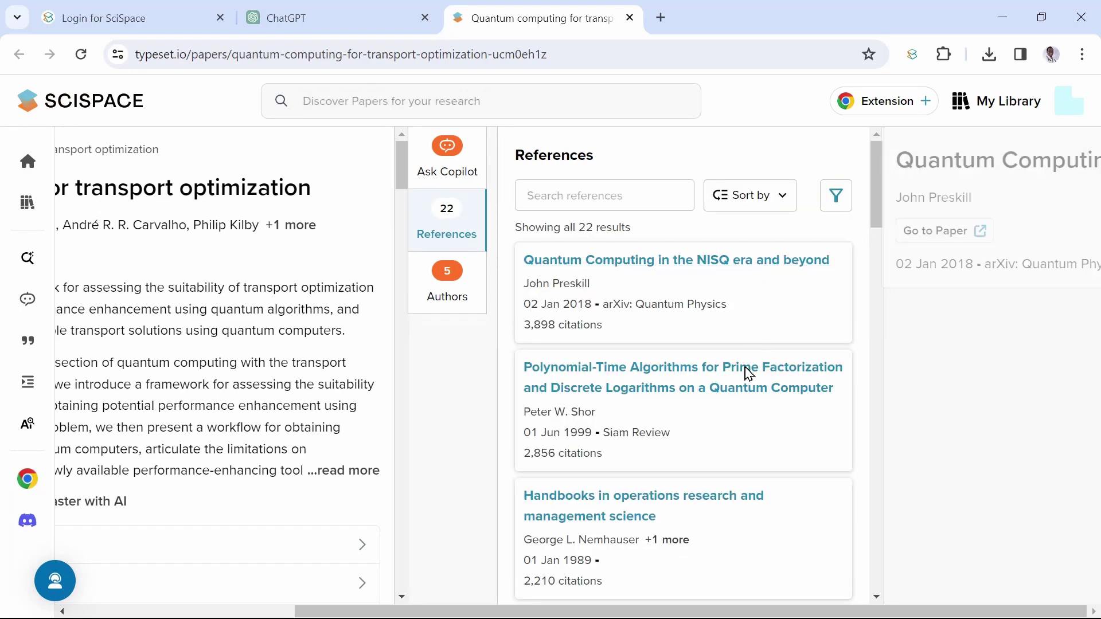
scroll(748, 374, "down", 5)
left_click(331, 26)
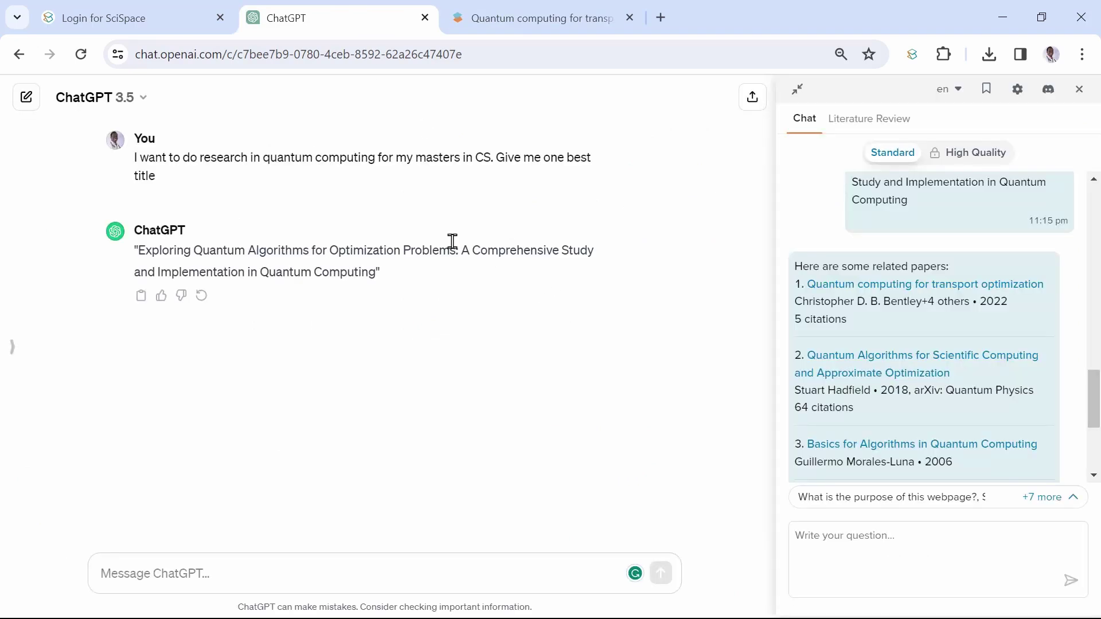
Open the sidebar's Literature Review tab and copy ChatGPT's suggested quantum algorithms research title.
left_click(862, 122)
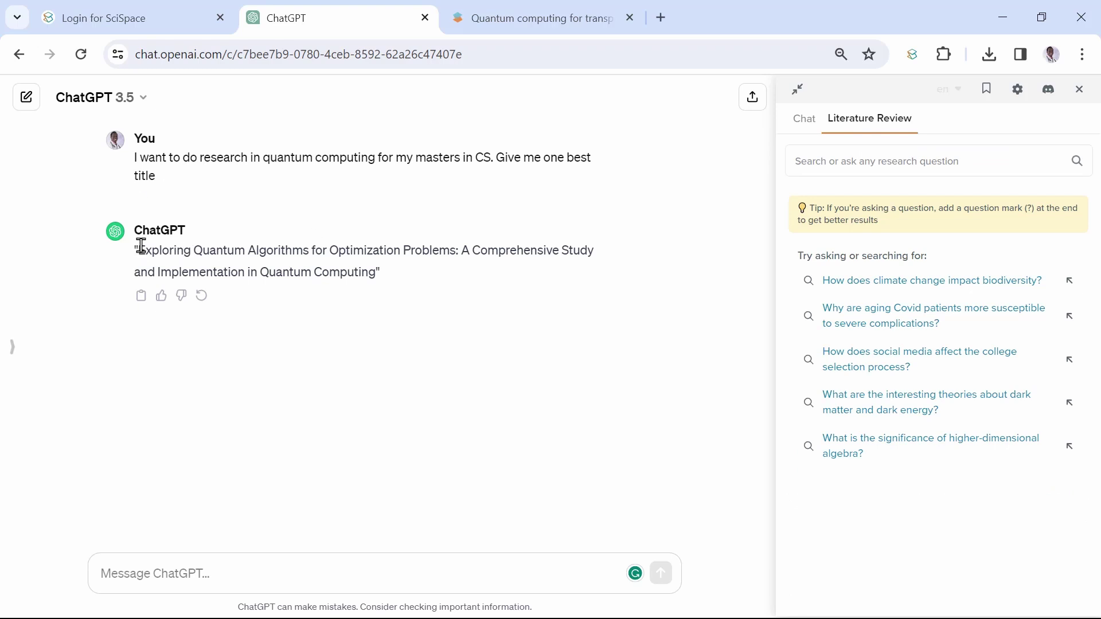
left_click_drag(142, 246, 371, 266)
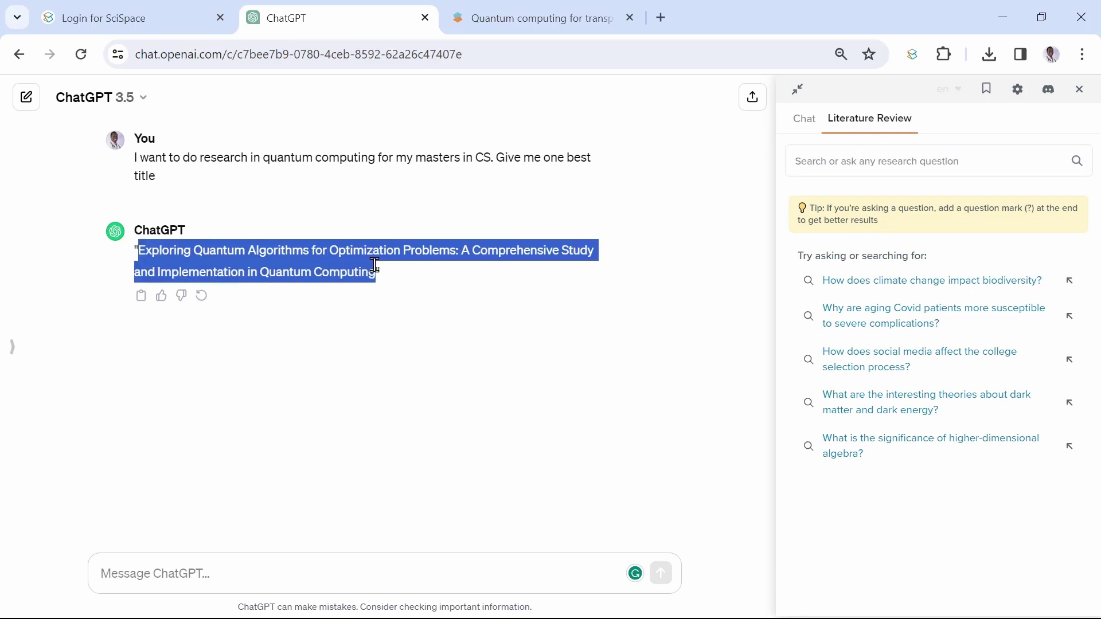
right_click(320, 263)
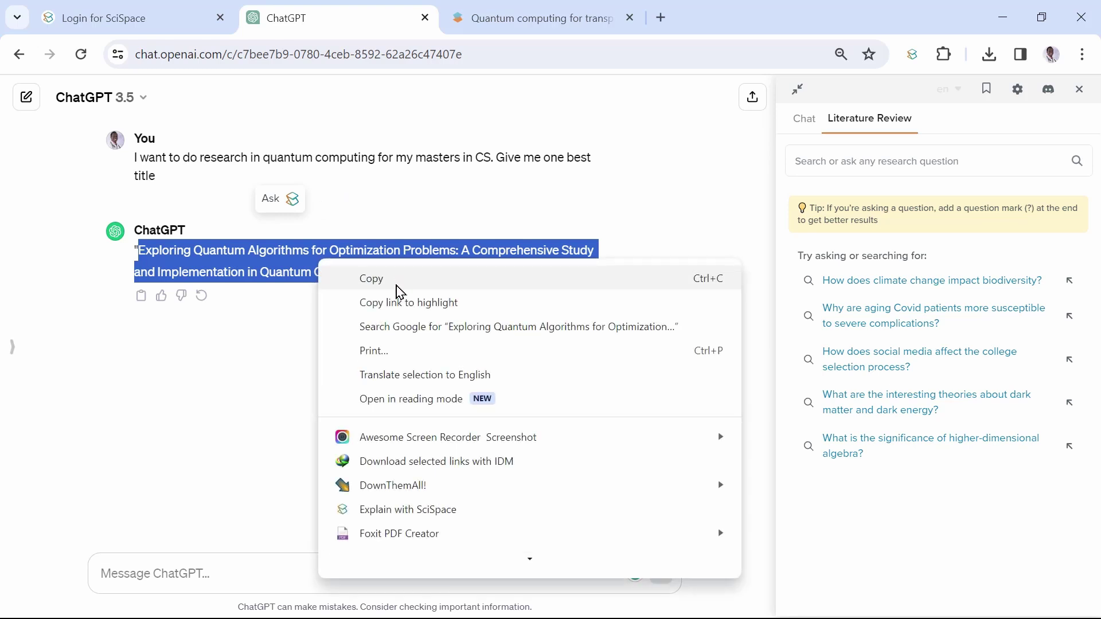
left_click(397, 286)
left_click(307, 356)
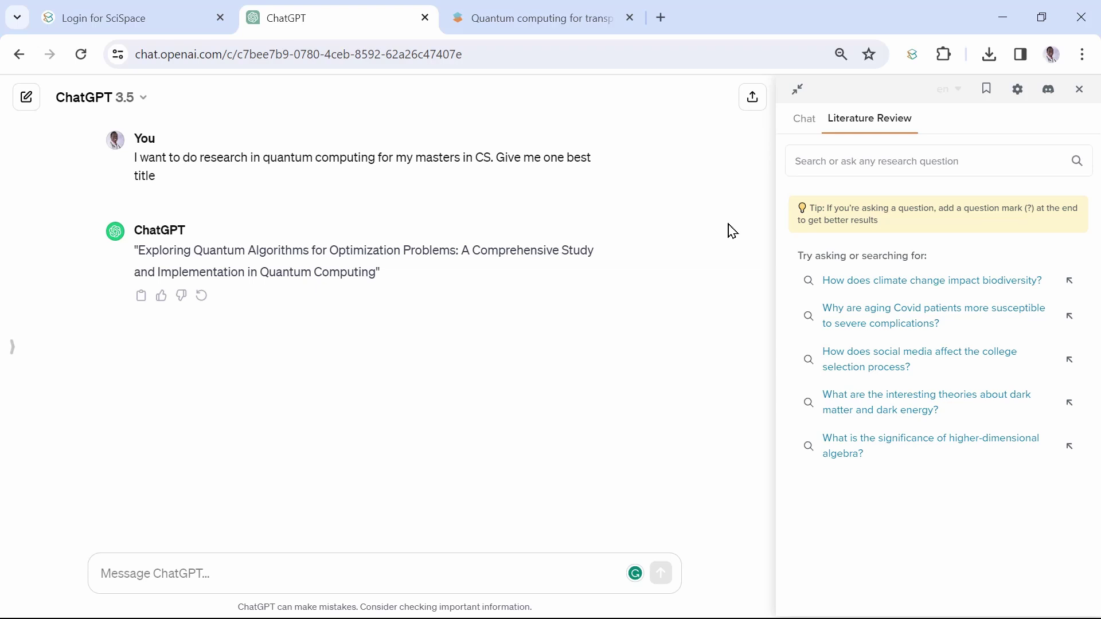
Search papers for the pasted quantum algorithms title, check the insight languages, and expand More filters.
left_click(837, 168)
key("ctrl+v")
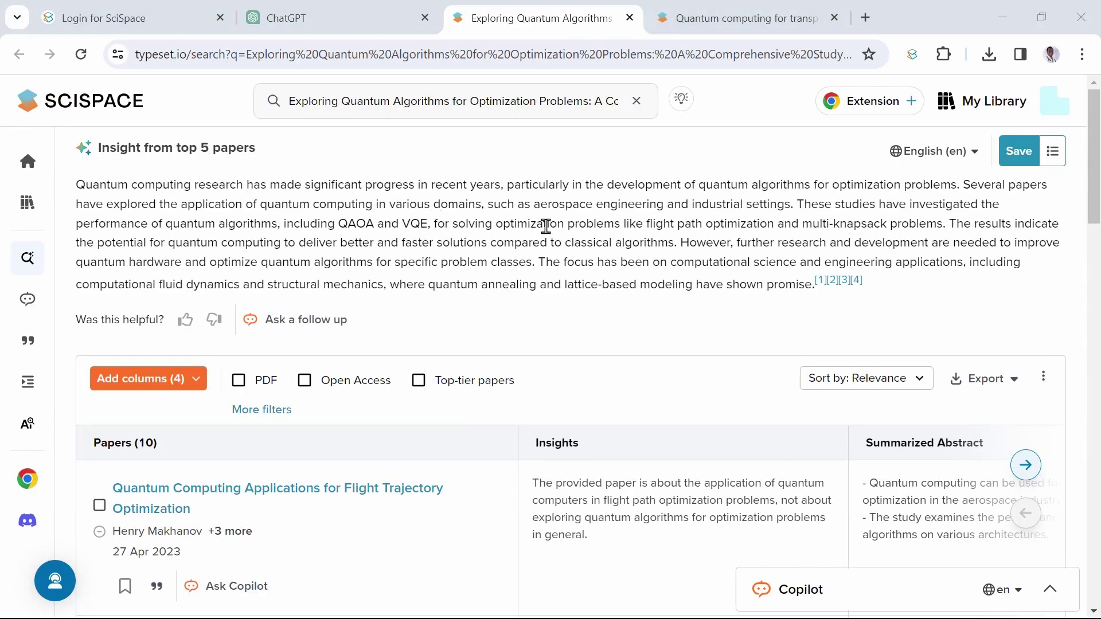
mouse_move(823, 293)
left_click(968, 154)
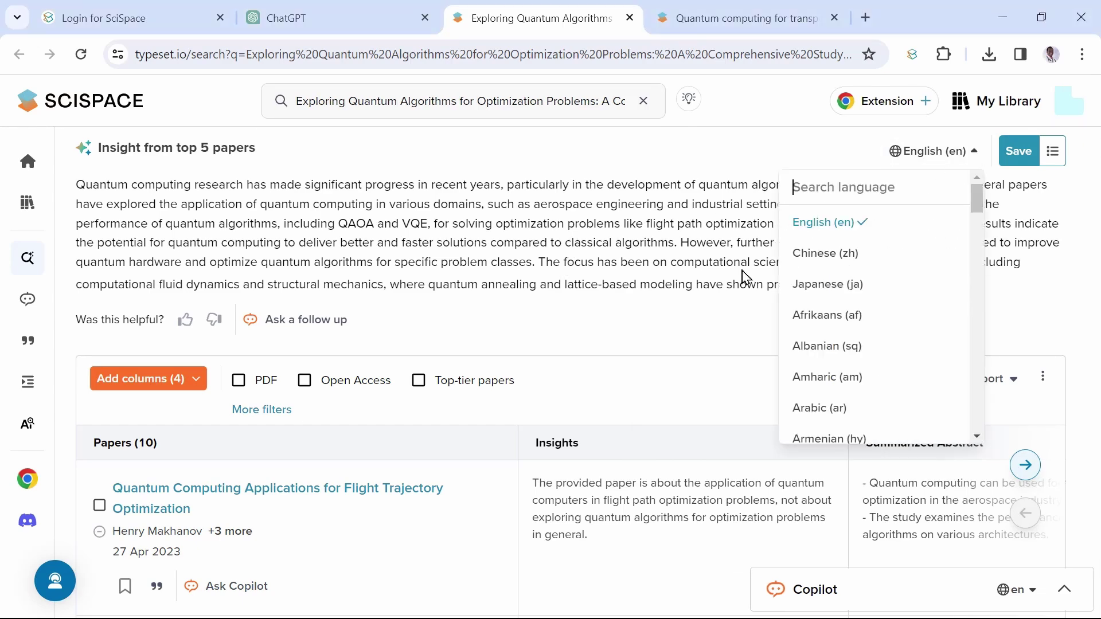
left_click(1052, 293)
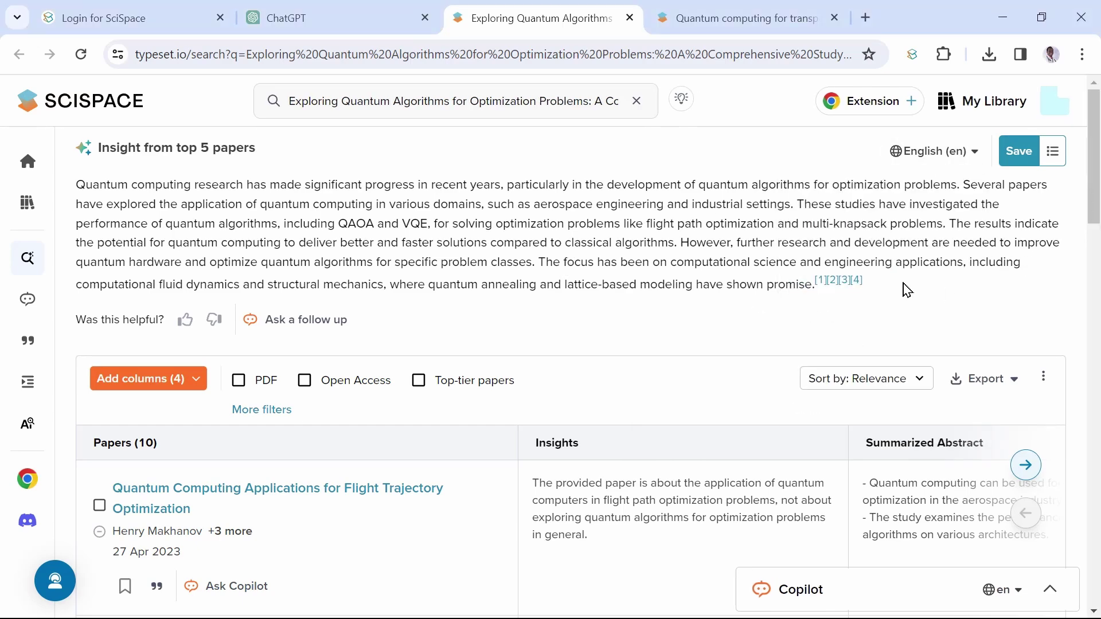
scroll(358, 414, "down", 1)
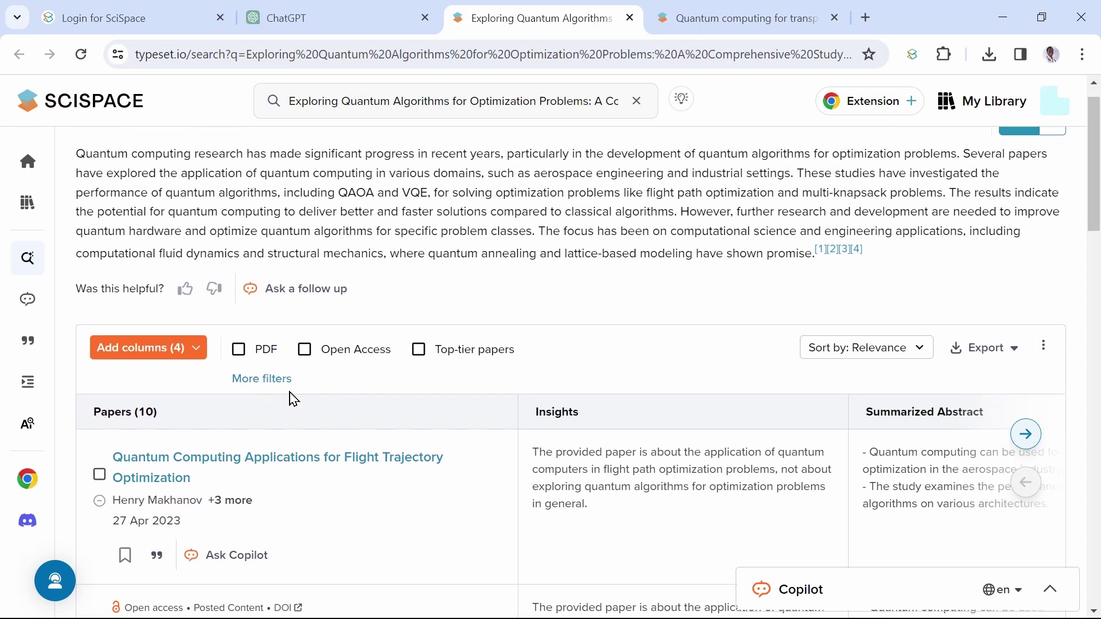
left_click(245, 381)
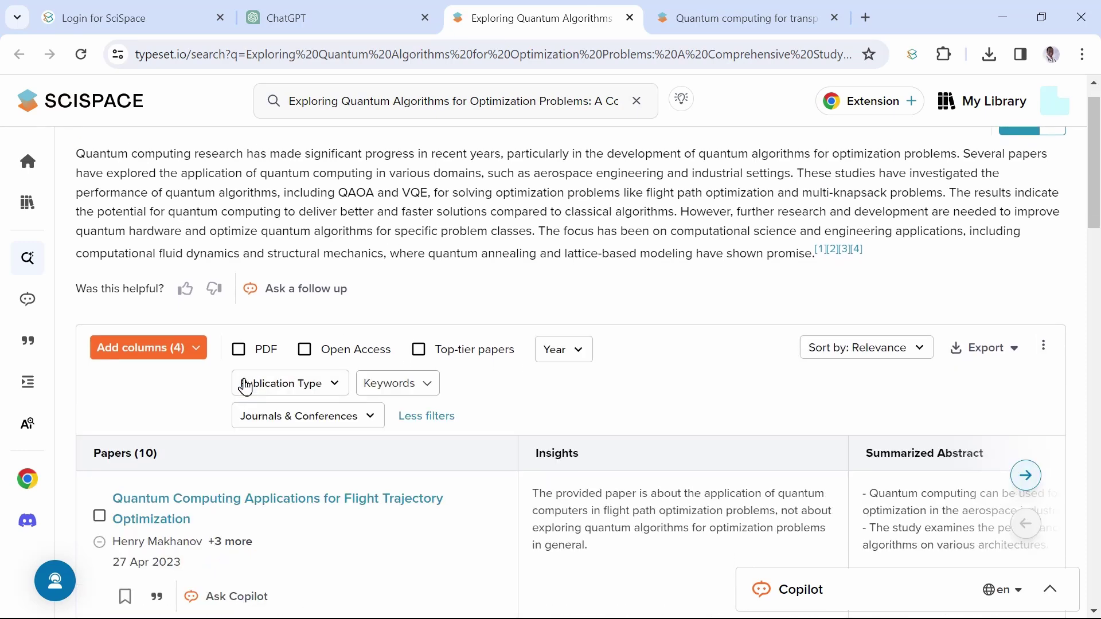
scroll(356, 442, "down", 2)
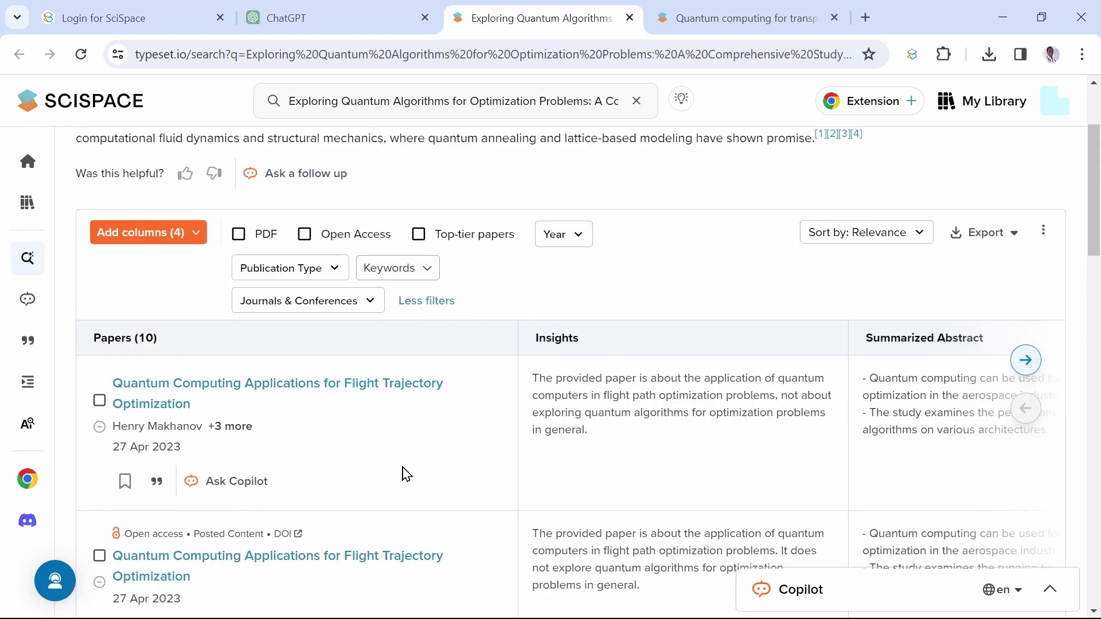
scroll(406, 474, "down", 3)
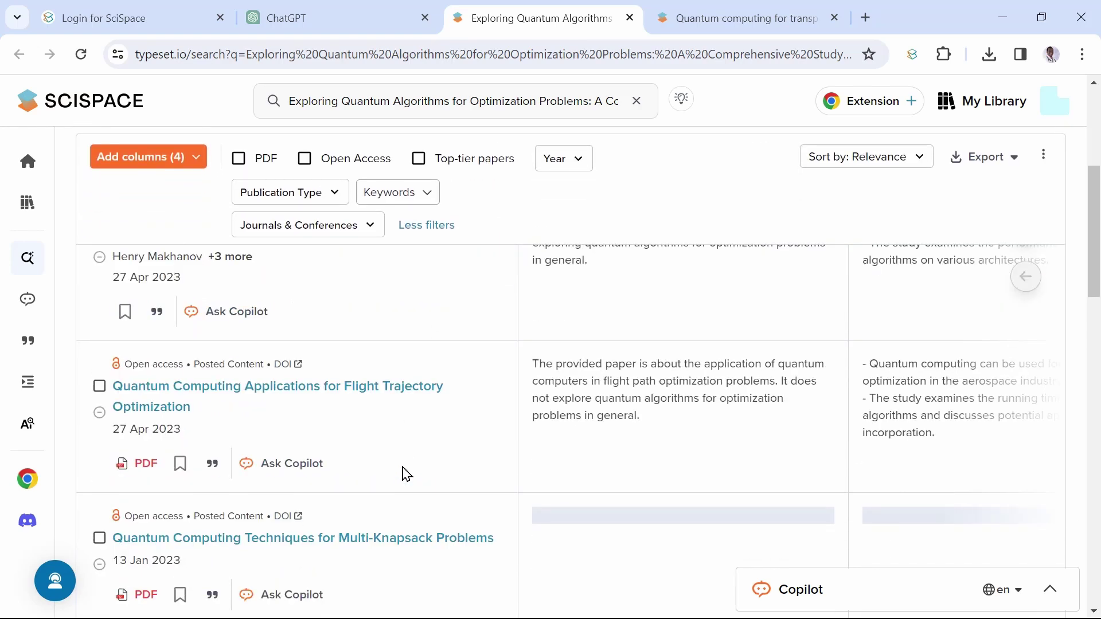
scroll(406, 475, "down", 12)
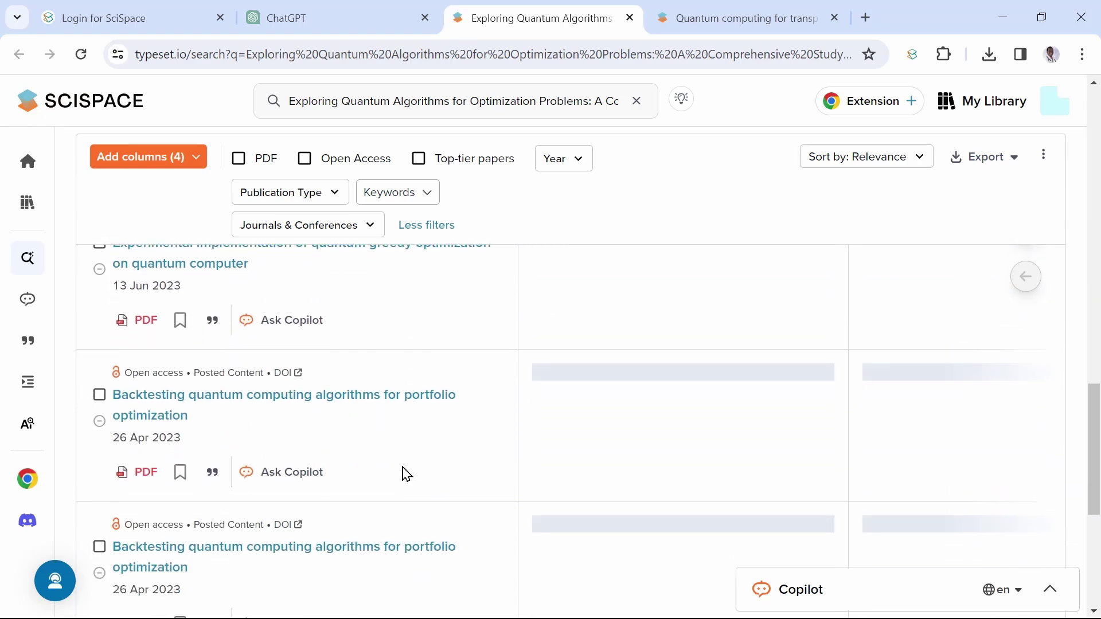
scroll(406, 474, "down", 5)
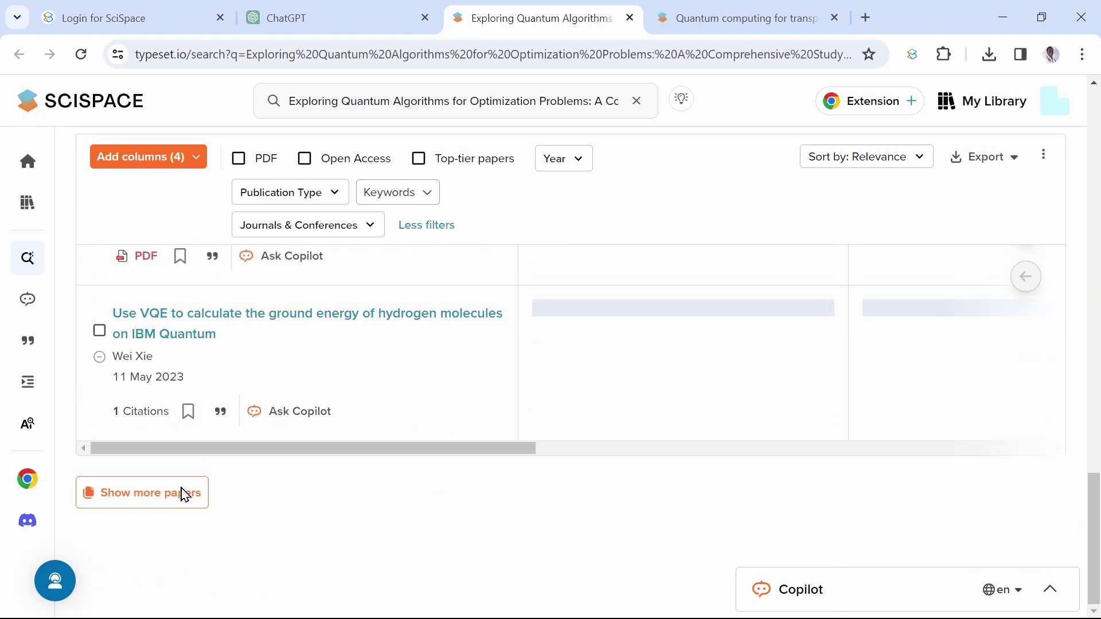
Load more papers into the results table and review its Results and Literature Survey columns.
left_click(165, 500)
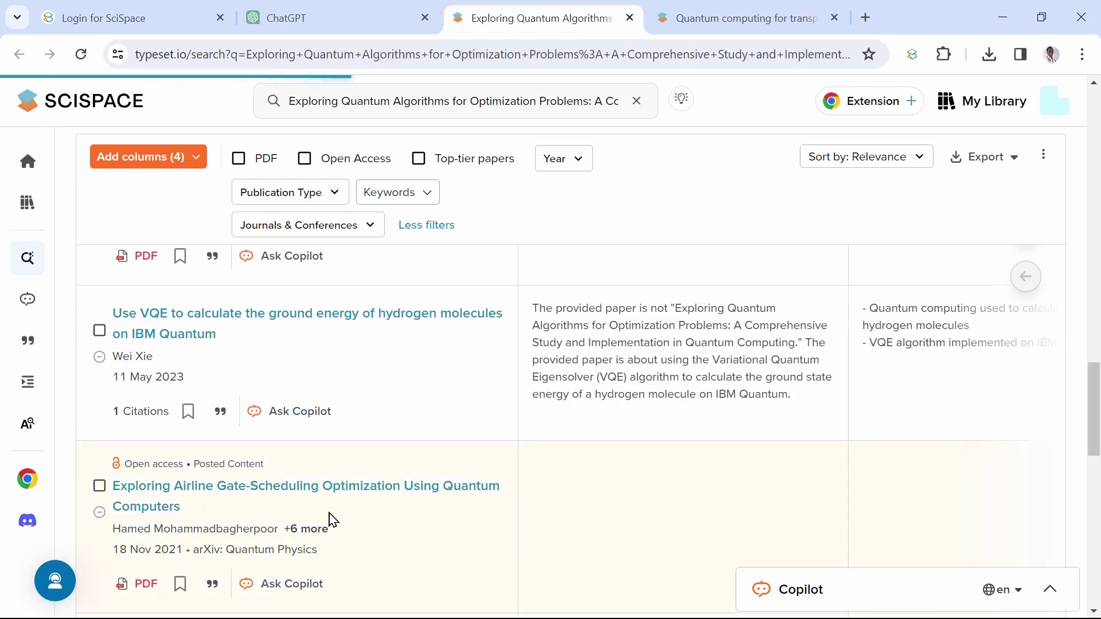
scroll(330, 519, "down", 10)
scroll(332, 520, "up", 15)
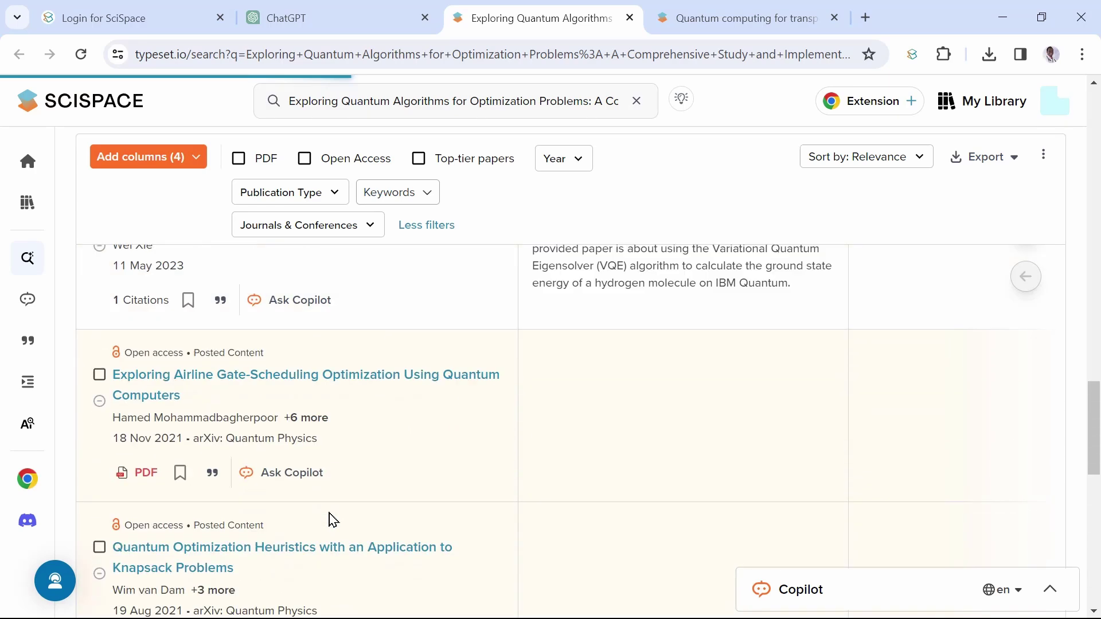
scroll(331, 519, "up", 10)
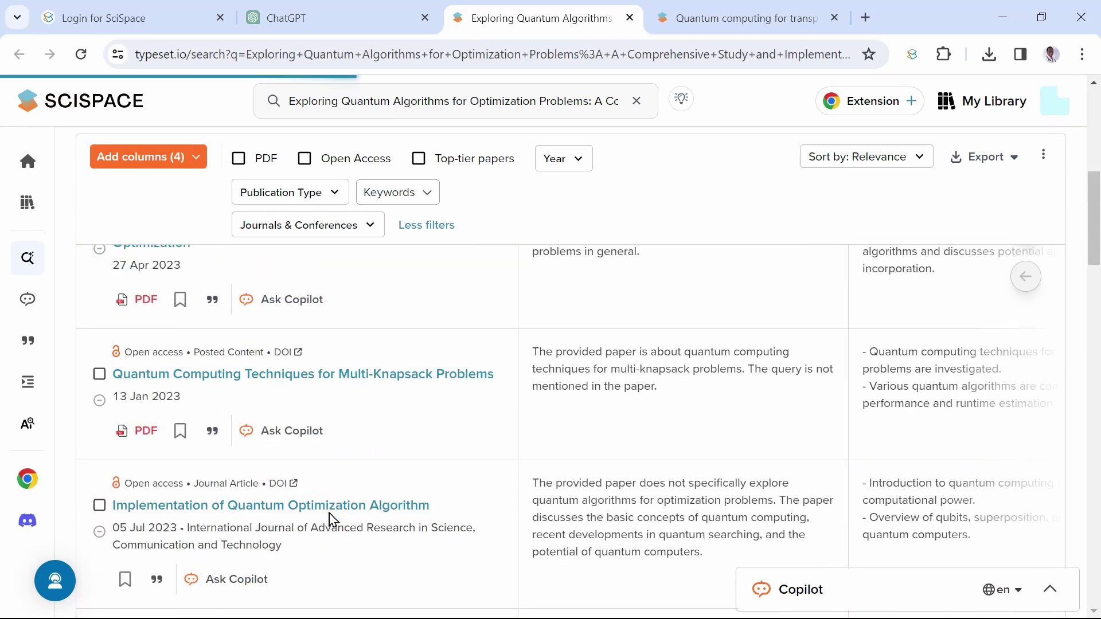
scroll(909, 442, "right", 5)
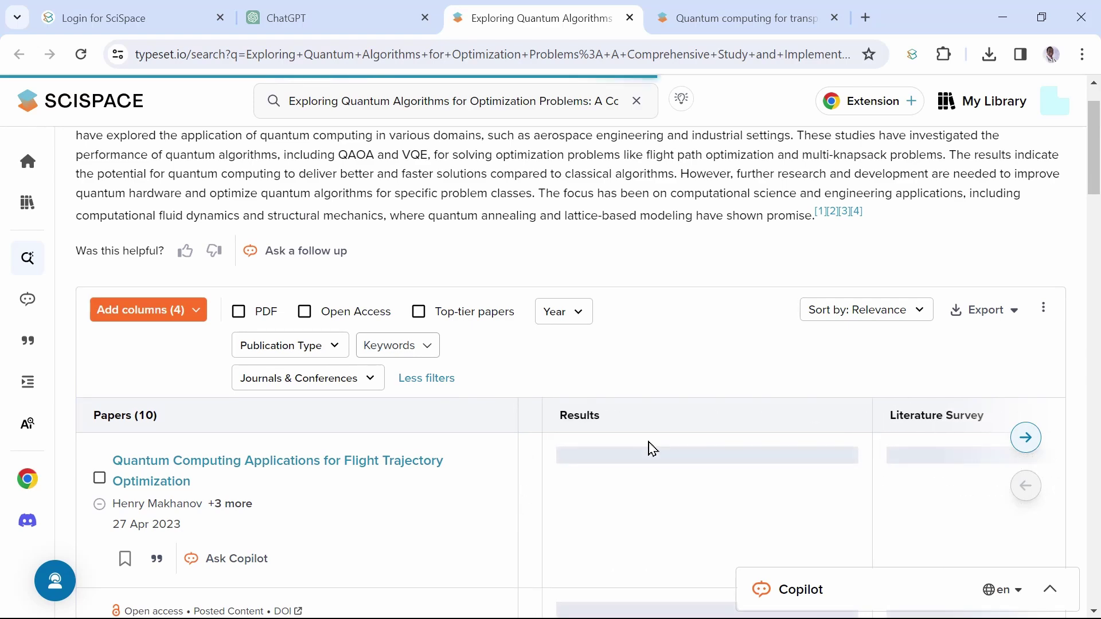
scroll(688, 453, "down", 3)
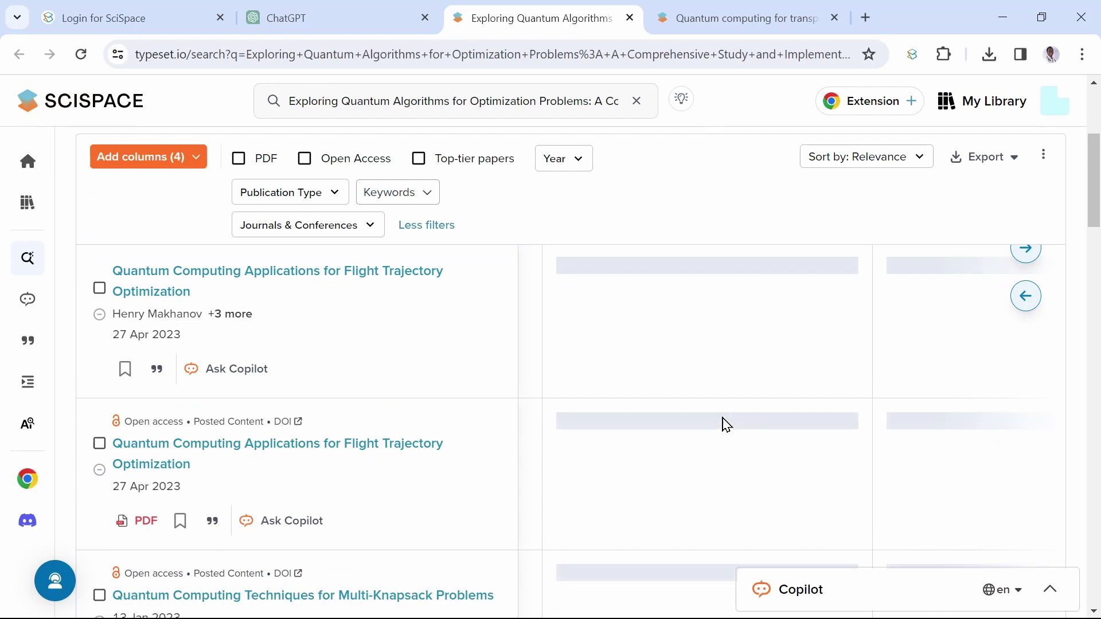
scroll(724, 424, "up", 3)
scroll(725, 386, "down", 2)
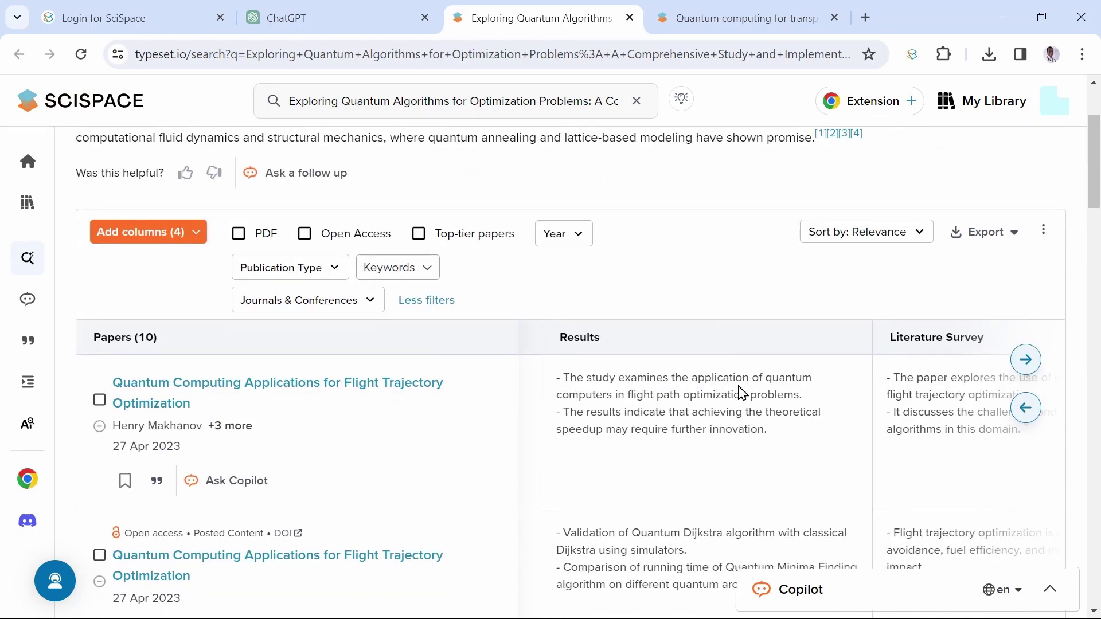
Add a Contributions column to the papers results table.
scroll(929, 387, "right", 5)
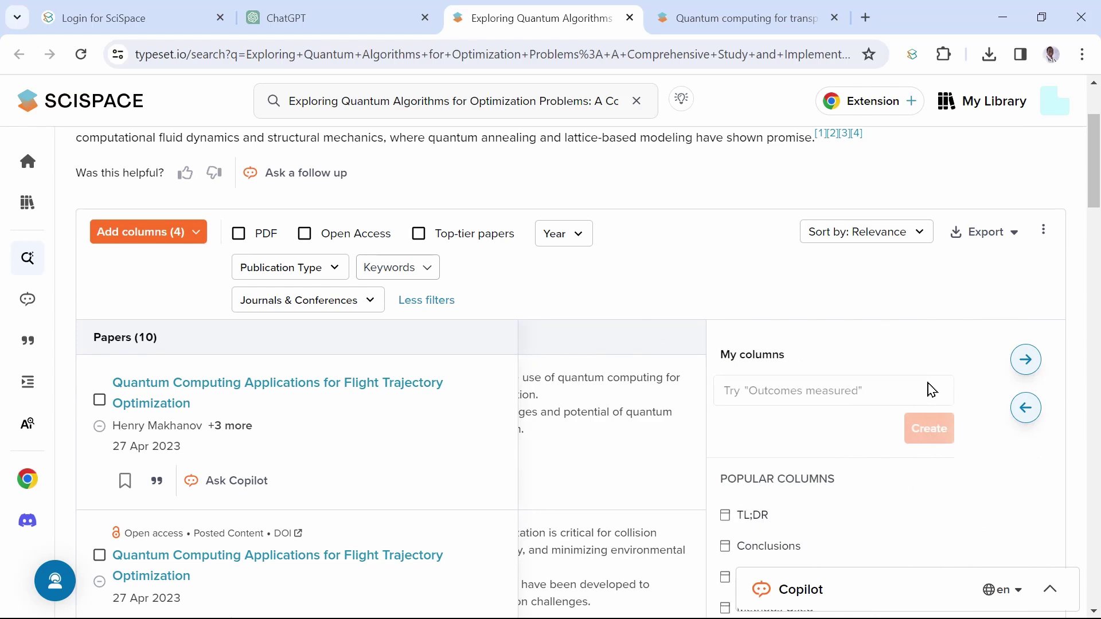
scroll(852, 383, "right", 1)
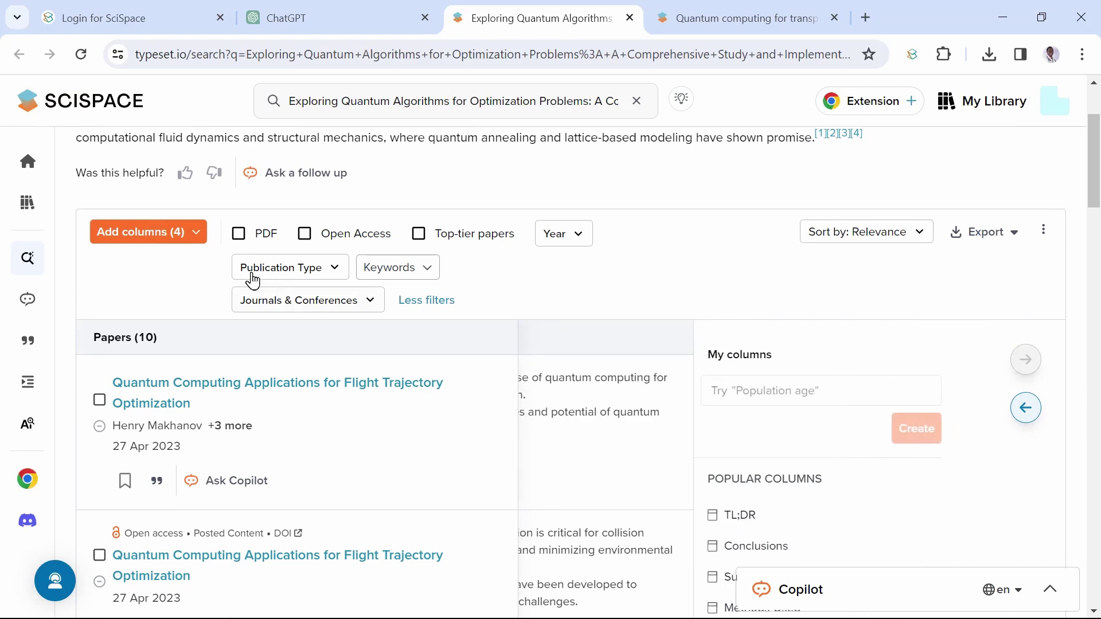
left_click(202, 243)
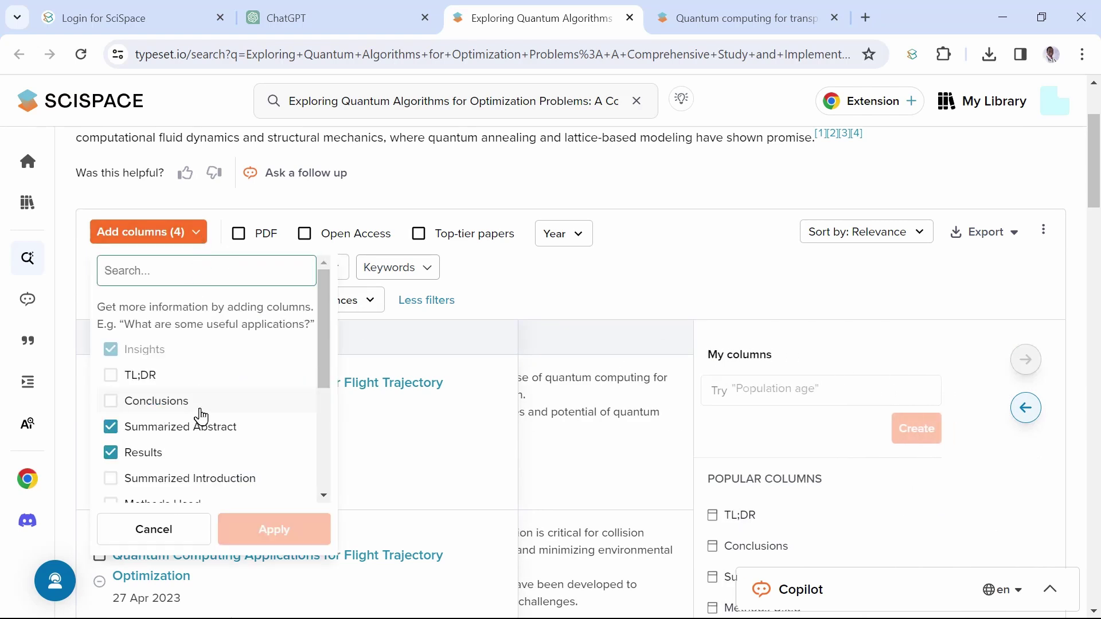
scroll(198, 418, "down", 2)
scroll(201, 438, "down", 3)
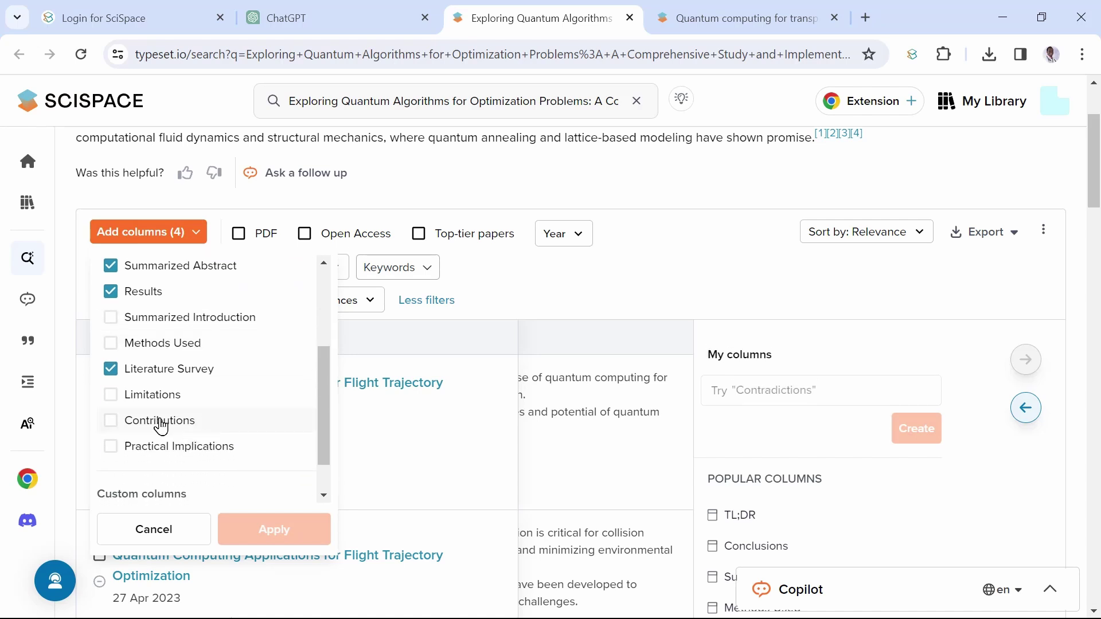
left_click(161, 423)
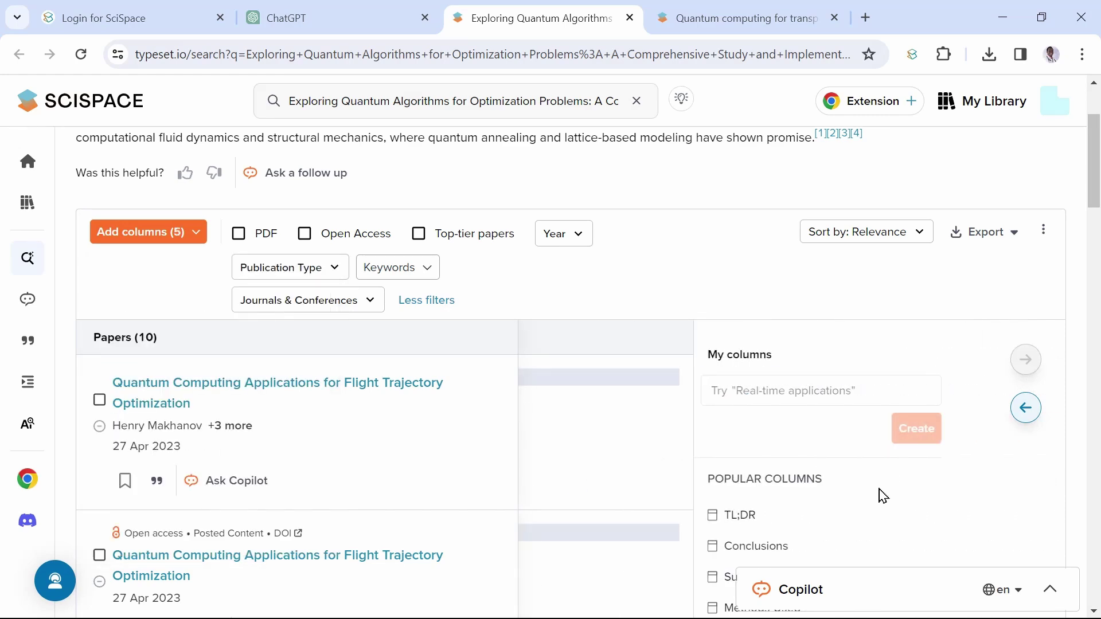
Add a Conclusions column to the results table and apply it.
scroll(939, 508, "down", 2)
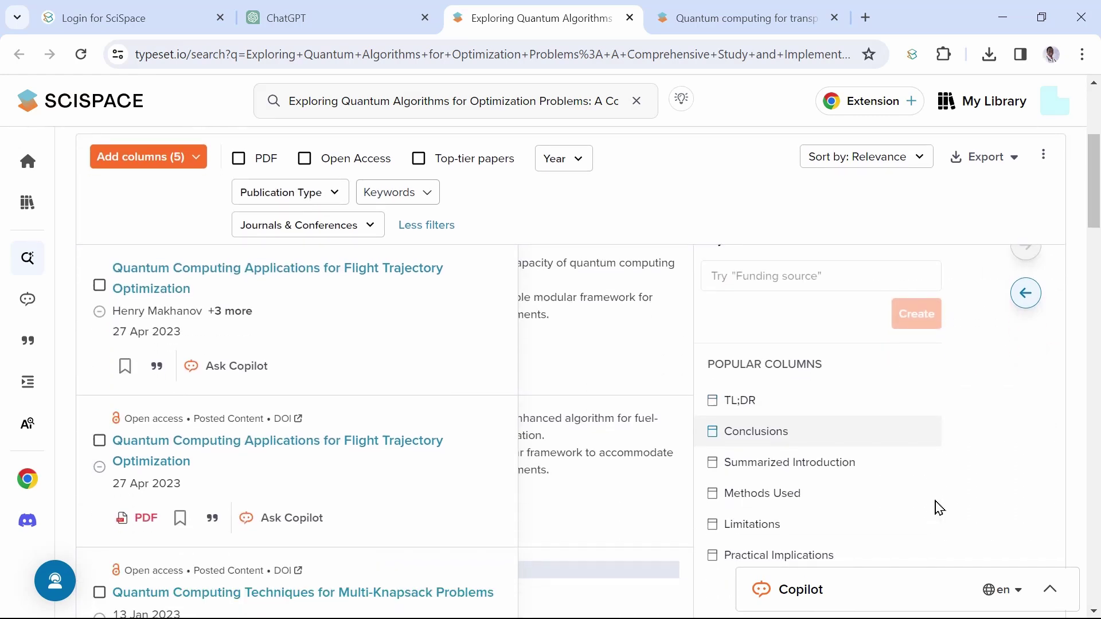
scroll(764, 454, "up", 2)
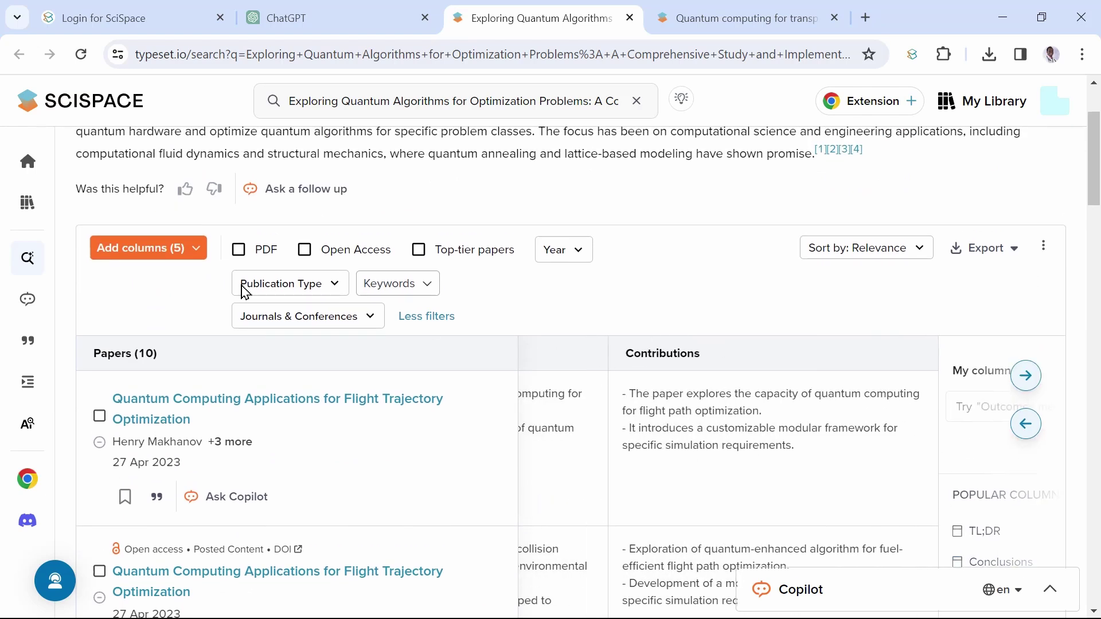
left_click(158, 248)
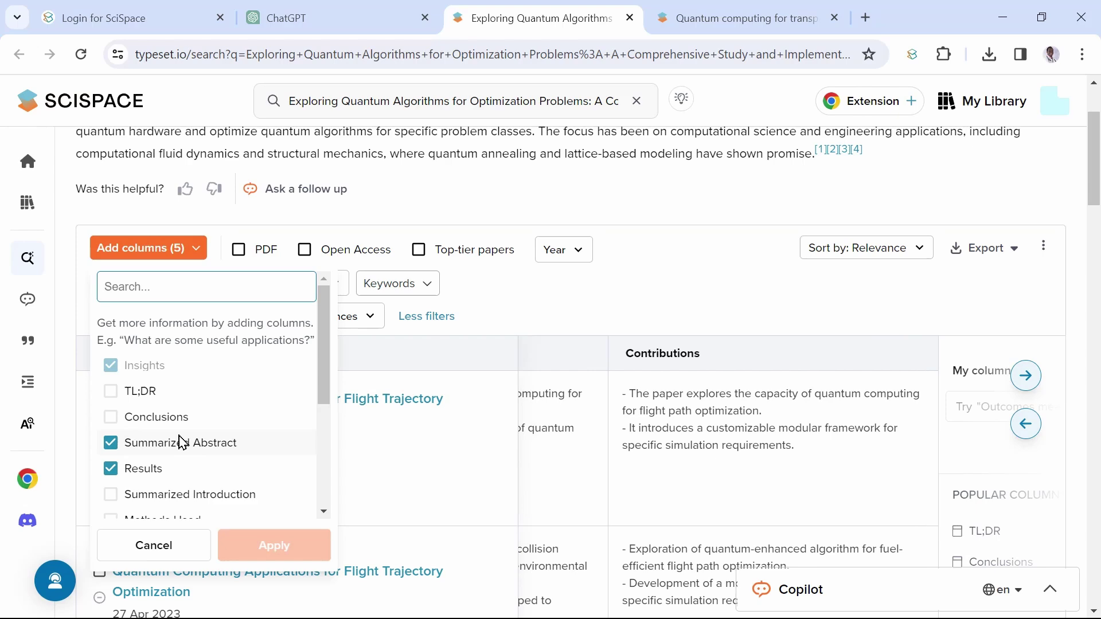
scroll(183, 442, "down", 1)
left_click(127, 371)
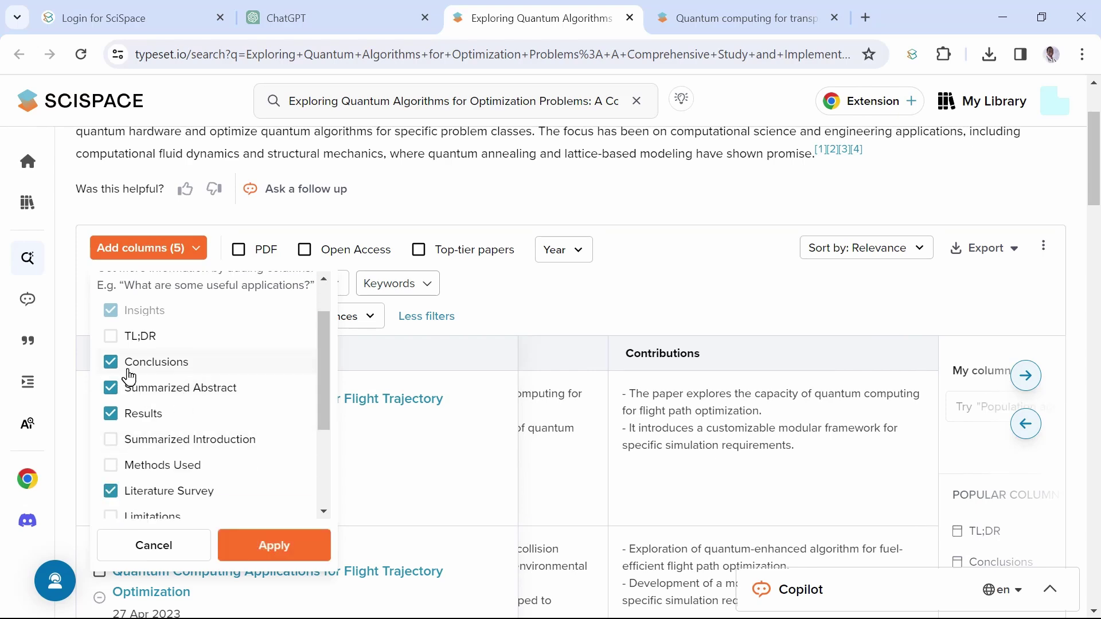
left_click(274, 553)
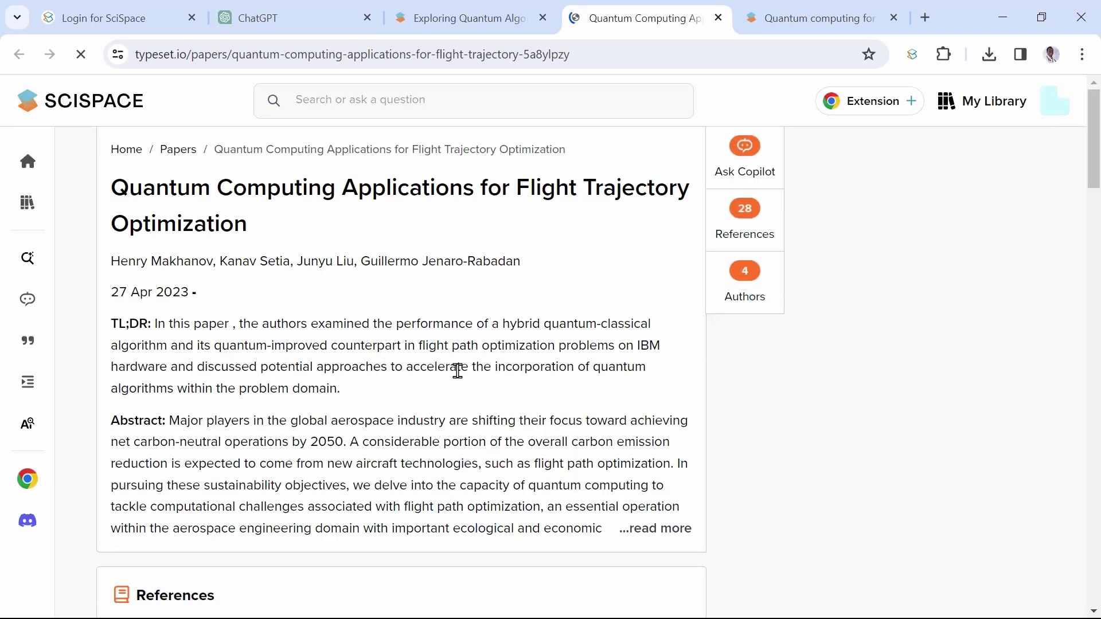
Start an IDM download of the 2015 reference paper's full-text PDF from the References list.
scroll(457, 370, "down", 10)
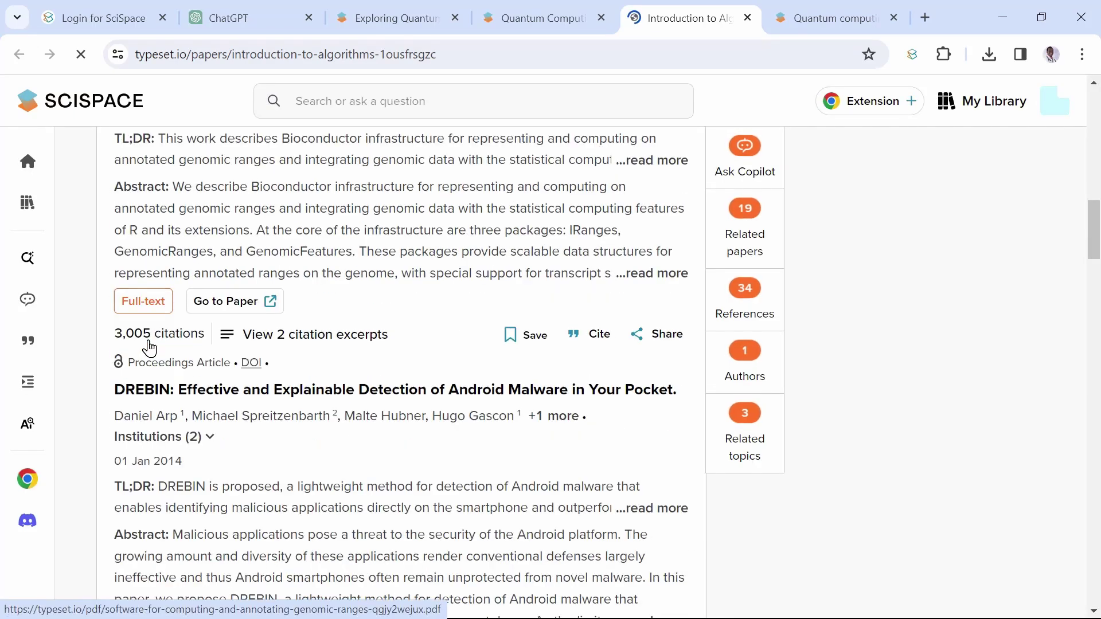
left_click(147, 326)
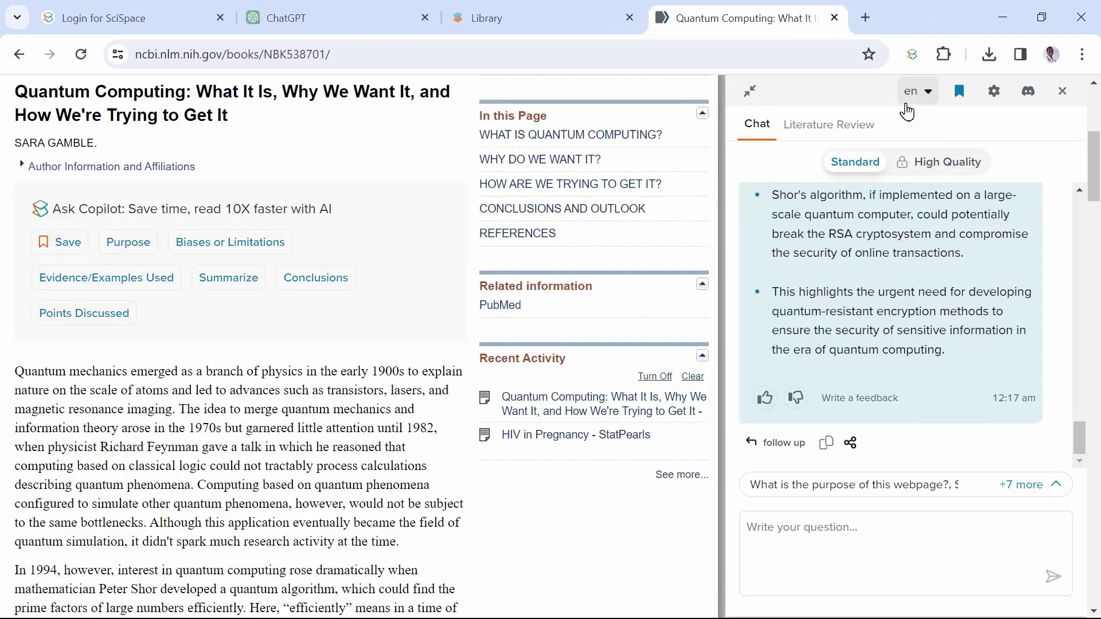
Switch Copilot's answer language to Chinese (zh) and ask for this webpage's key takeaways.
left_click(904, 105)
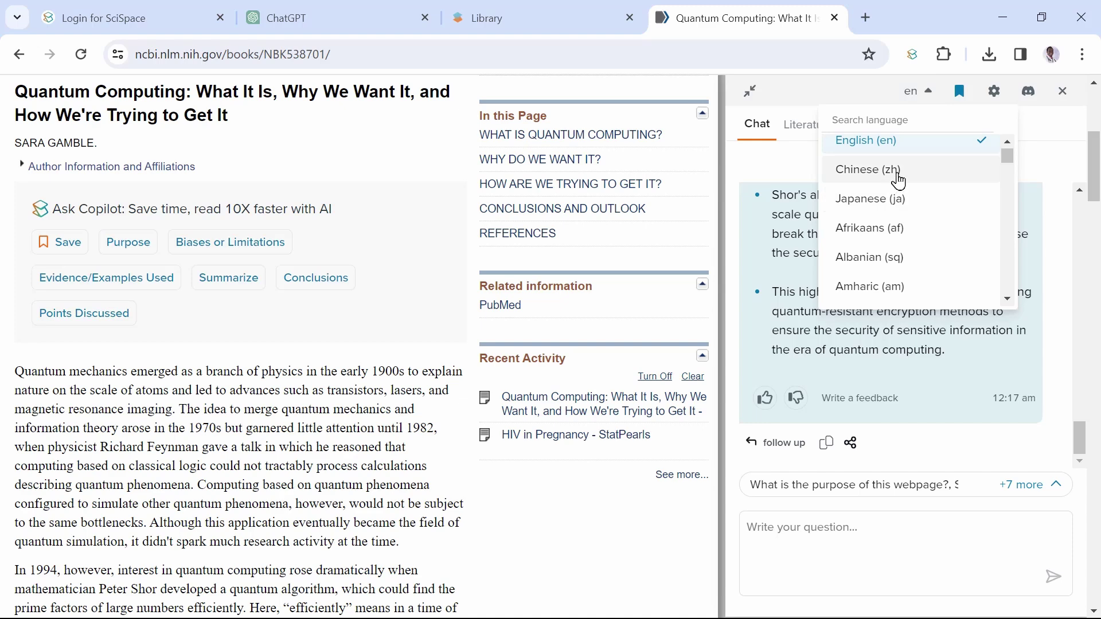
left_click(897, 172)
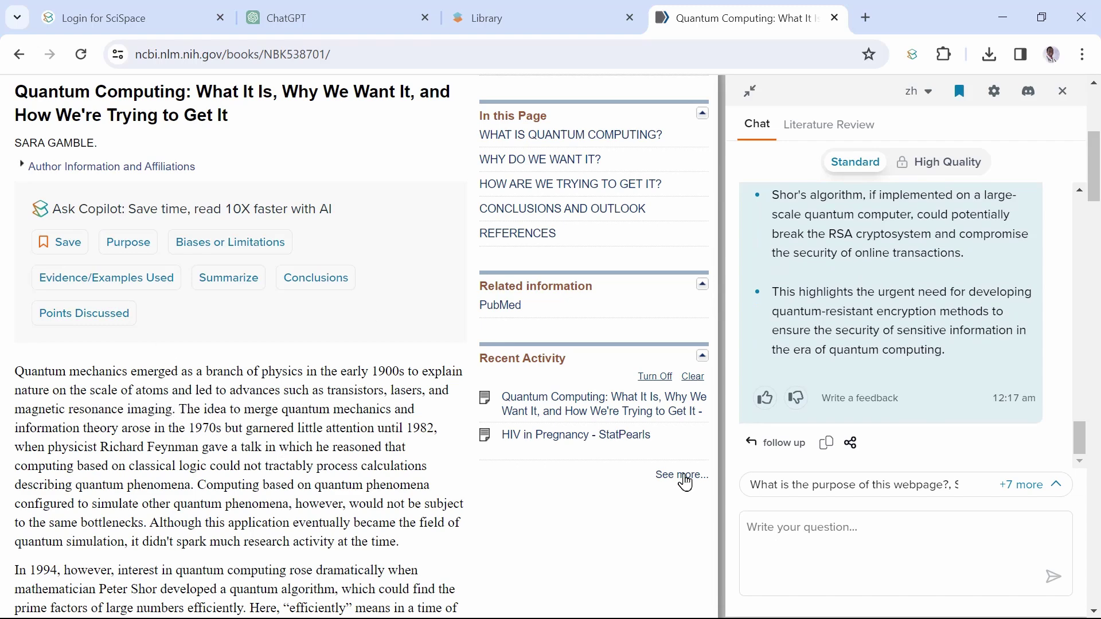
left_click(798, 484)
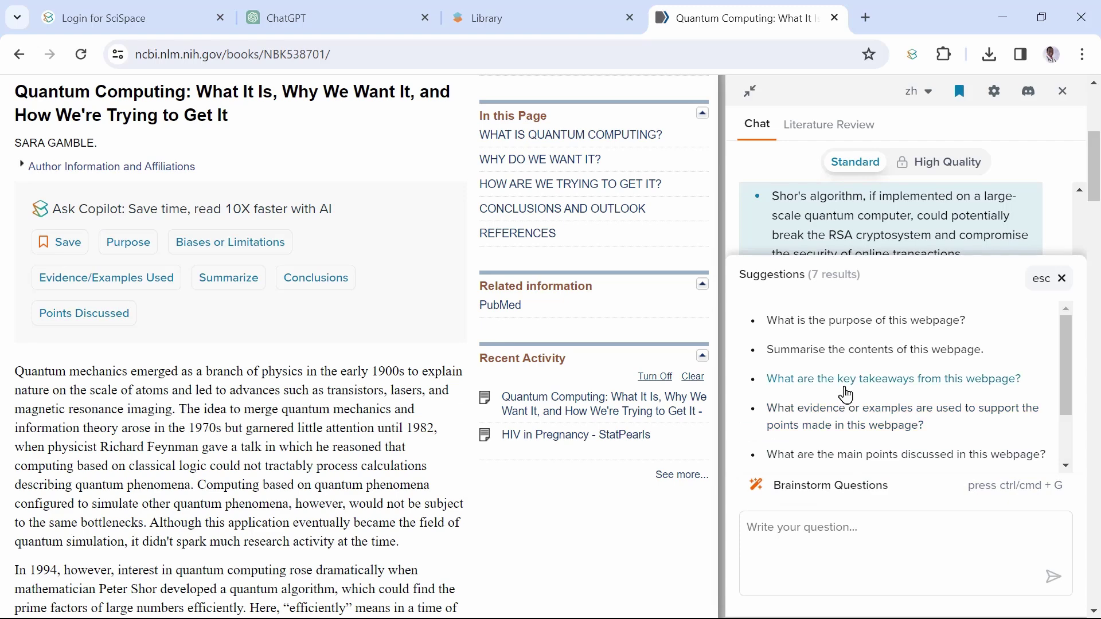
left_click(846, 396)
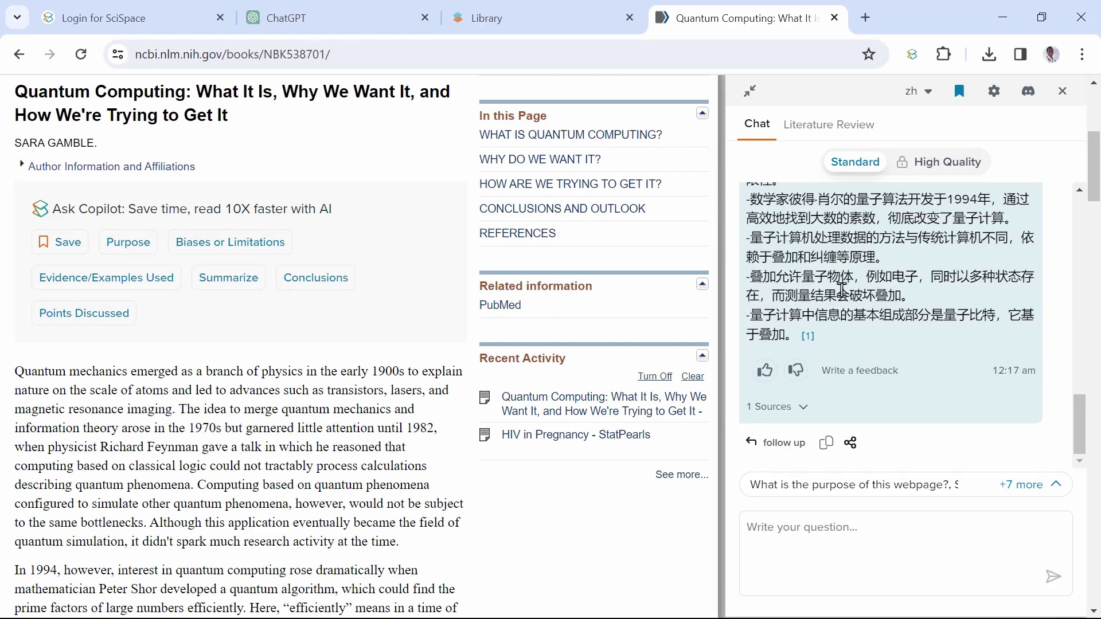
left_click(916, 90)
scroll(838, 243, "down", 20)
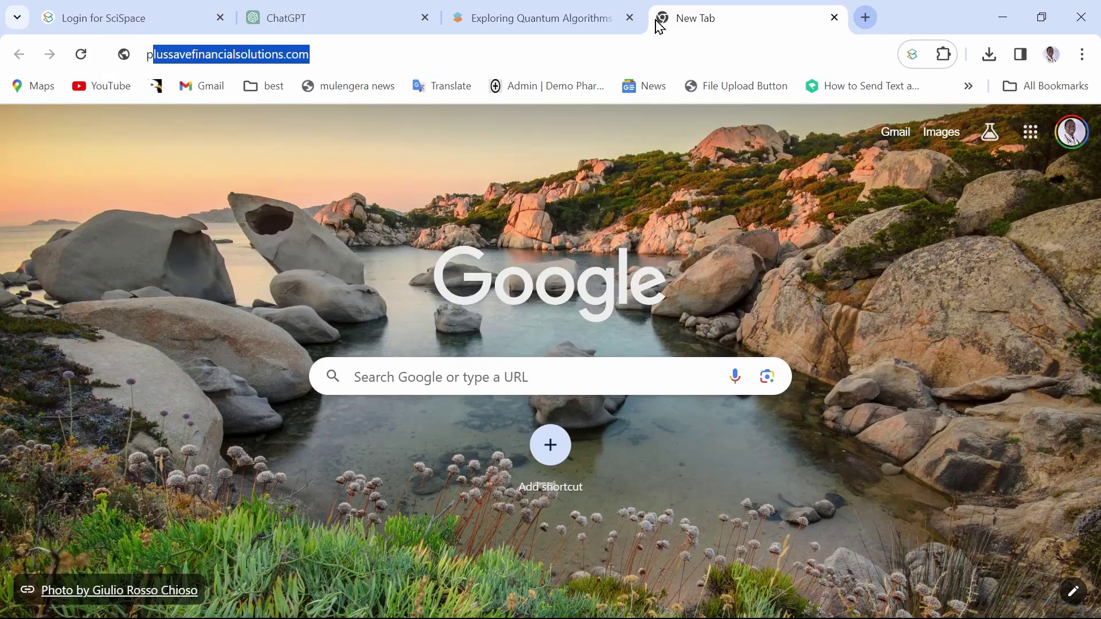
Google 'paper on quantum computing' and open the ResearchGate result in a background tab.
type("paper on ")
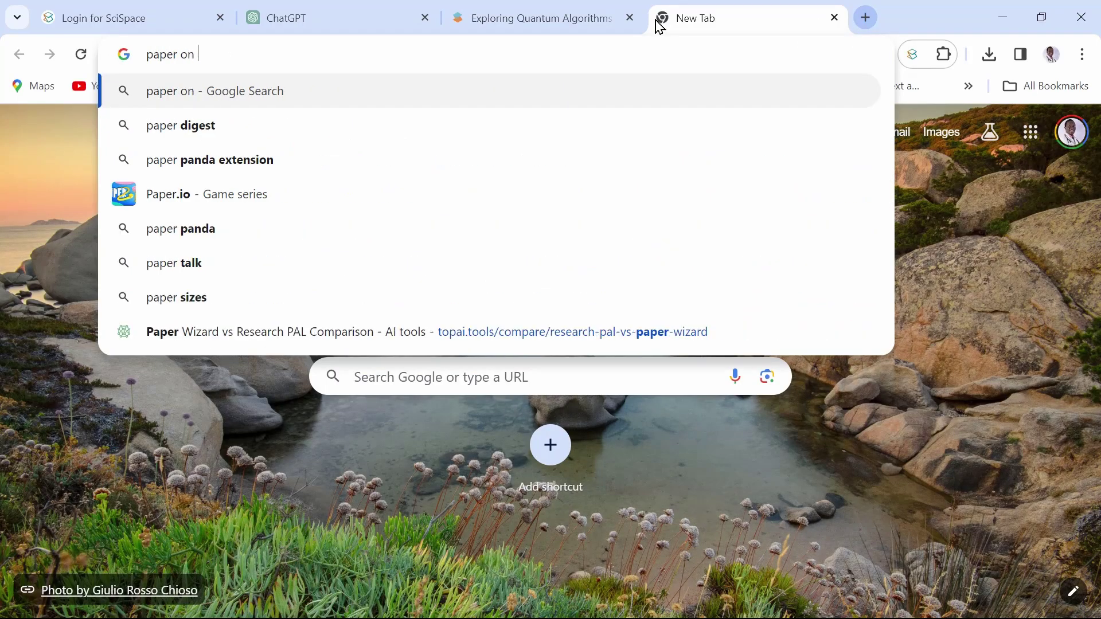
type("quantum computing")
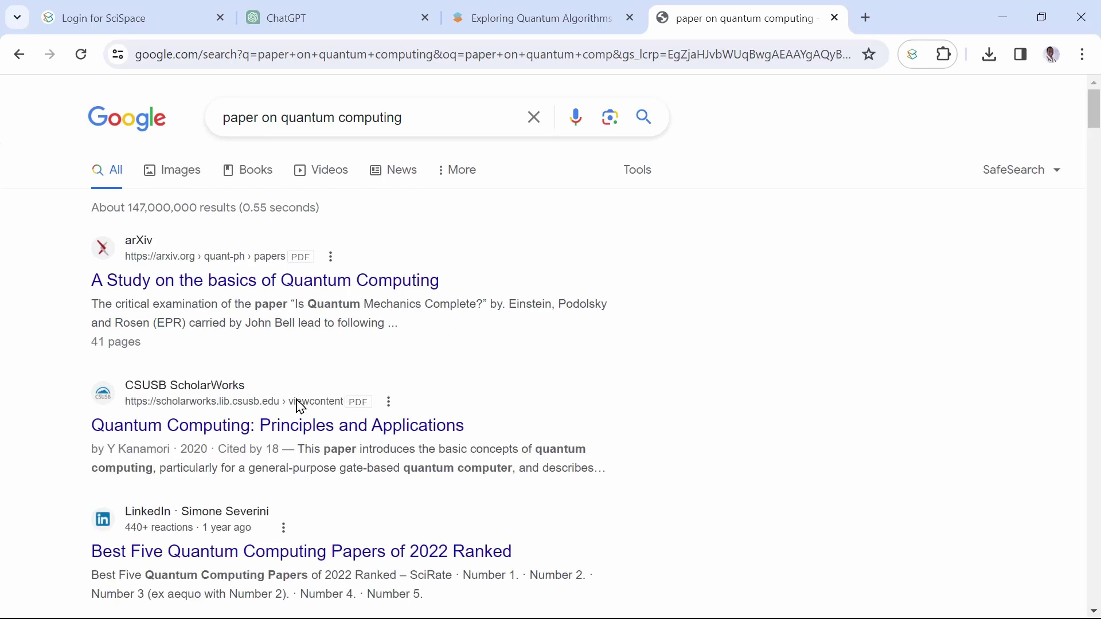
scroll(300, 406, "down", 1)
scroll(295, 376, "down", 4)
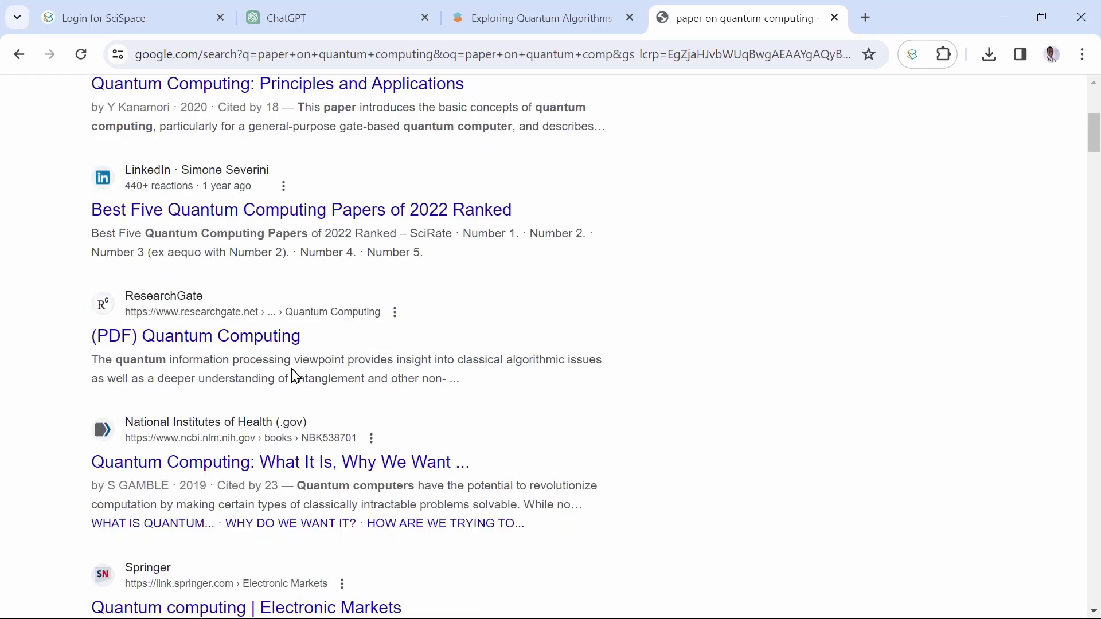
middle_click(315, 322)
scroll(314, 323, "down", 1)
left_click_drag(351, 445, 326, 336)
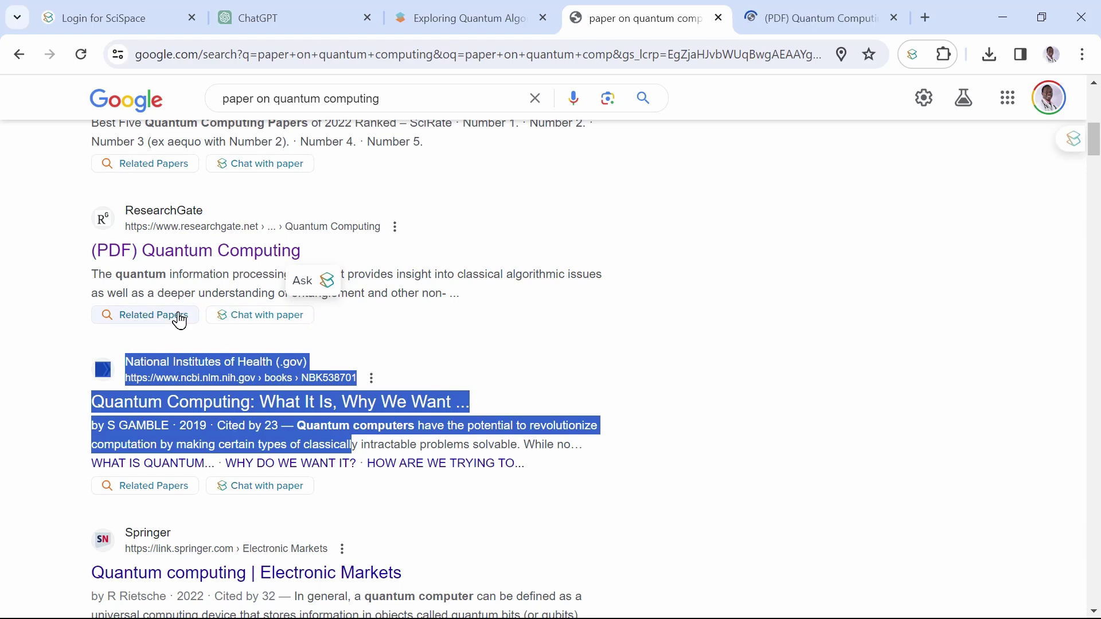
Preview the ResearchGate result's related papers, then open the NIH quantum computing article.
left_click(176, 321)
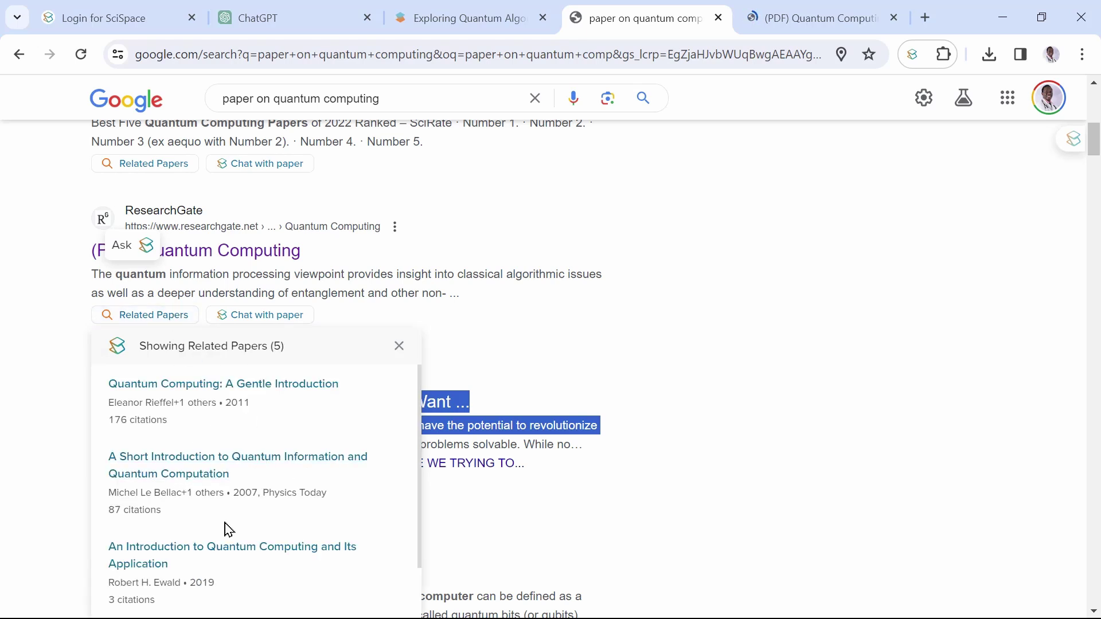
scroll(226, 528, "down", 3)
left_click(729, 400)
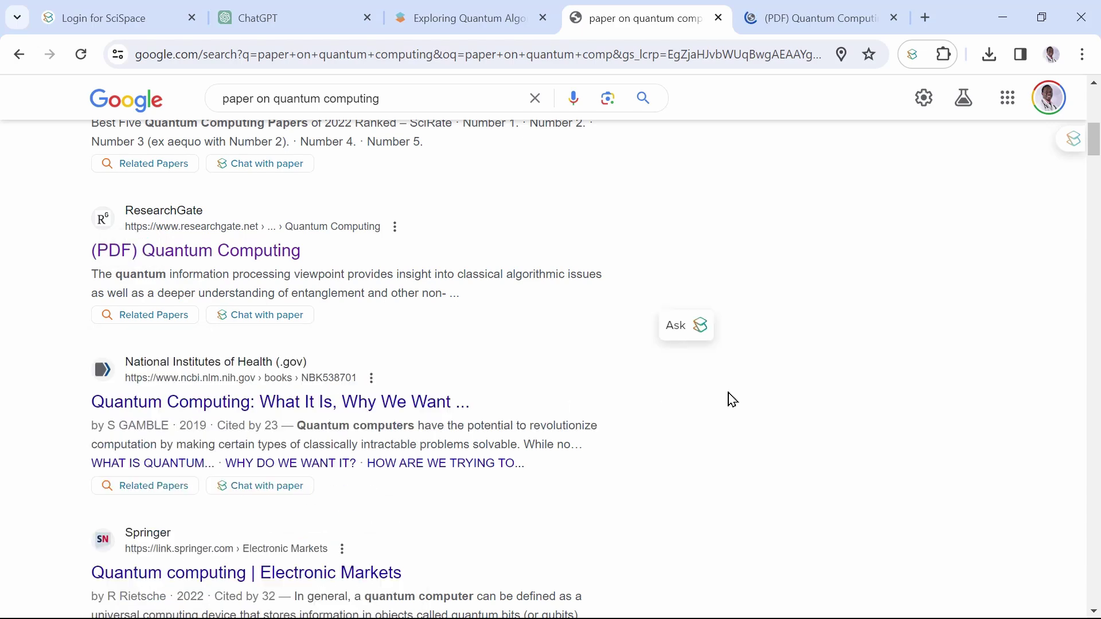
left_click(324, 411)
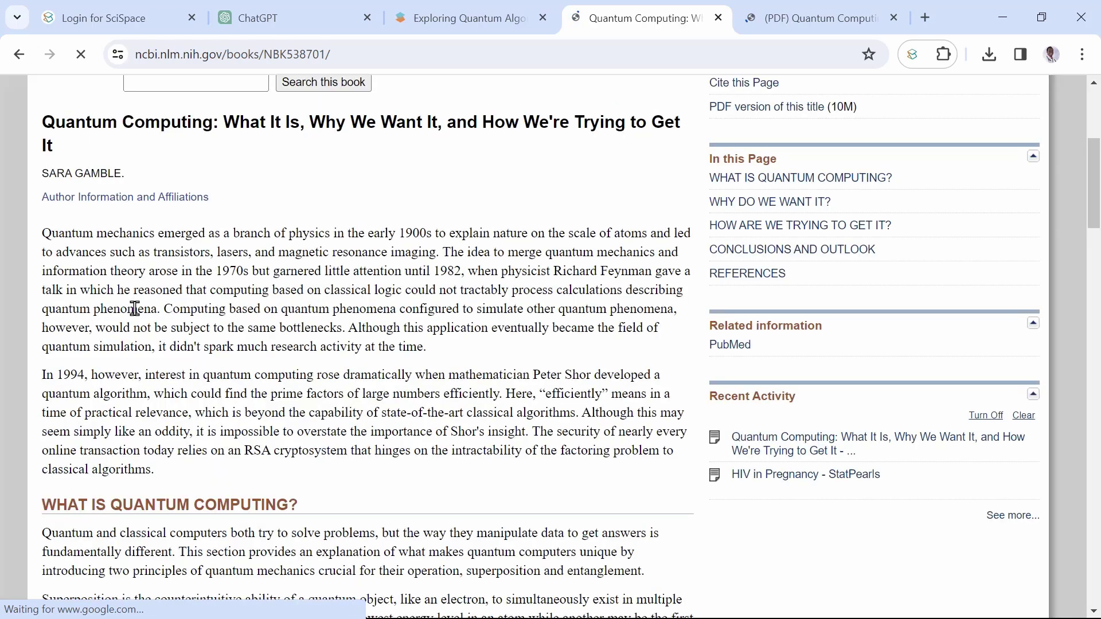
Save the NIH article to the Quantum Computing collection, retrying after the first attempt fails.
left_click_drag(43, 233, 204, 471)
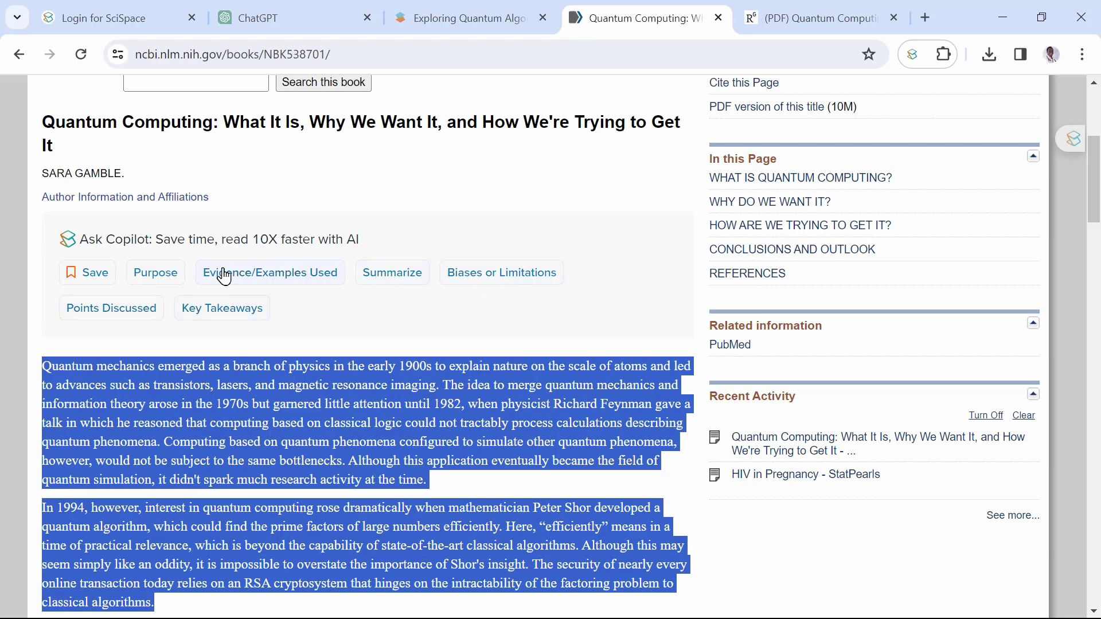
left_click(97, 282)
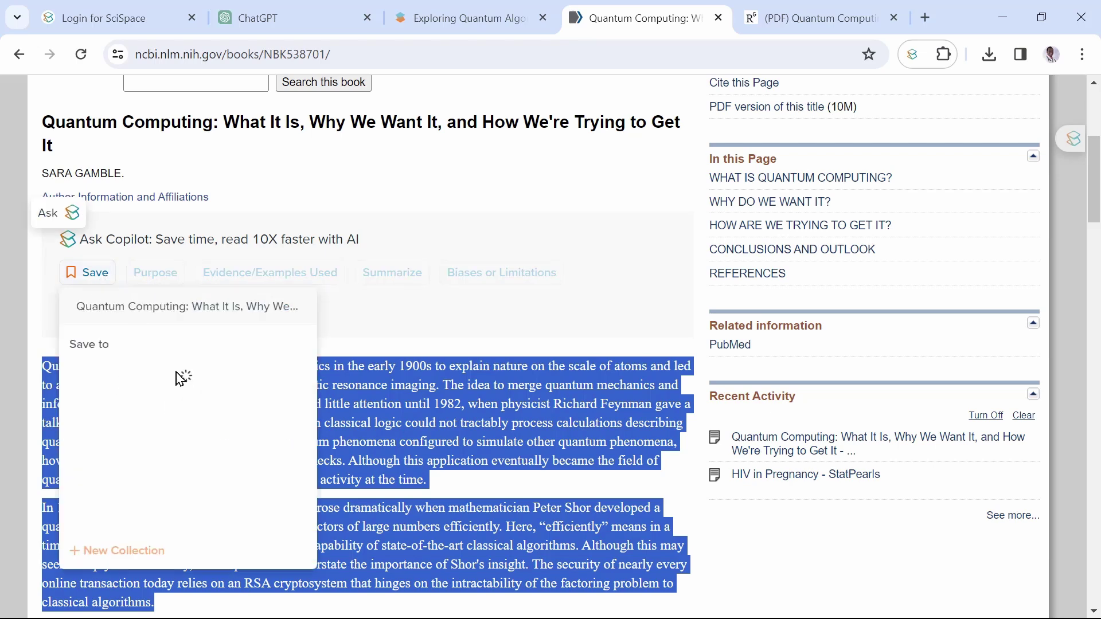
left_click(157, 382)
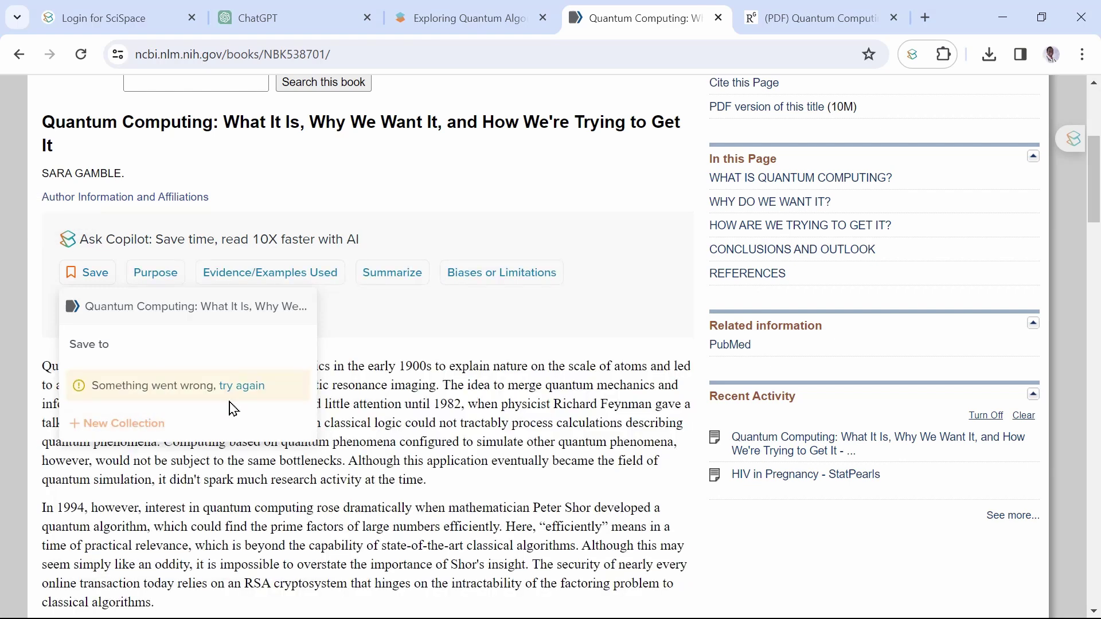
left_click(248, 388)
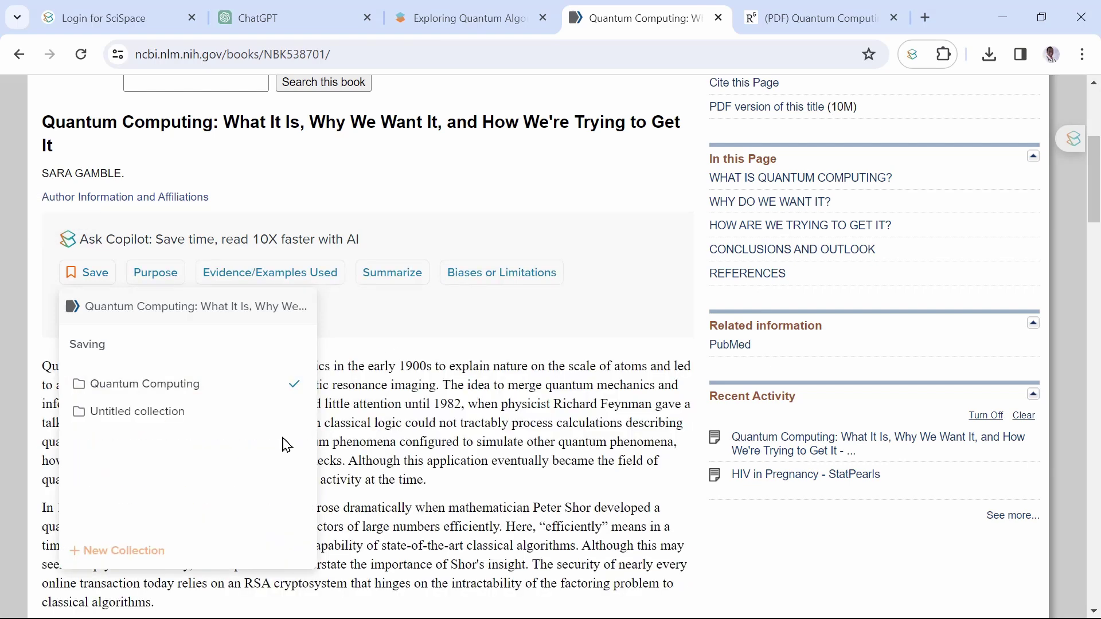
left_click(395, 342)
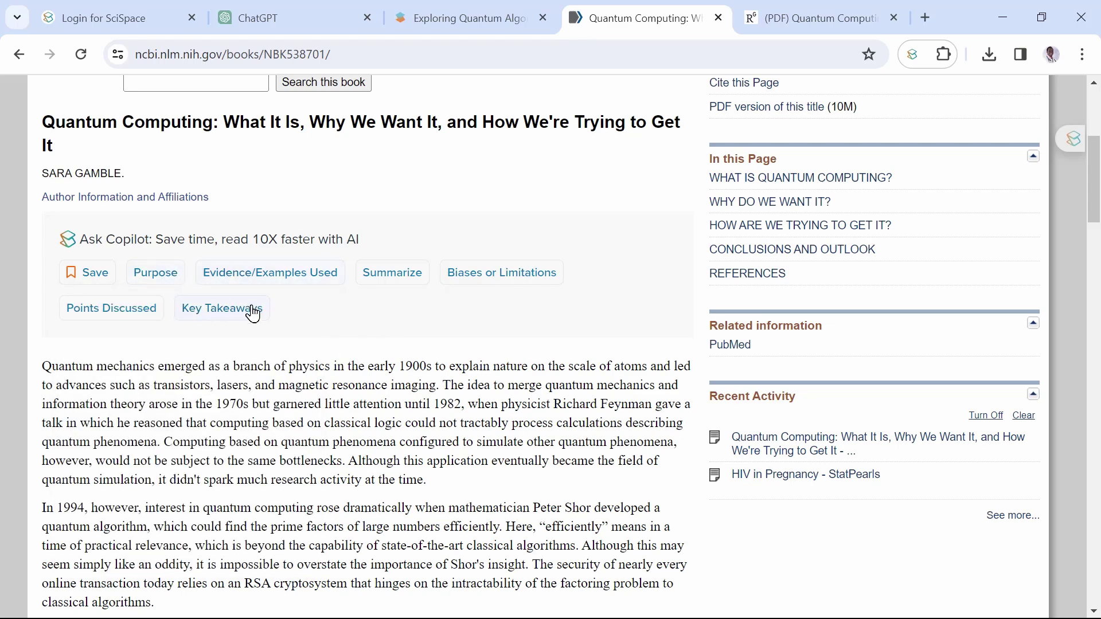
Get Copilot's summary of the article, then close the NCBI and PDF tabs.
left_click(386, 274)
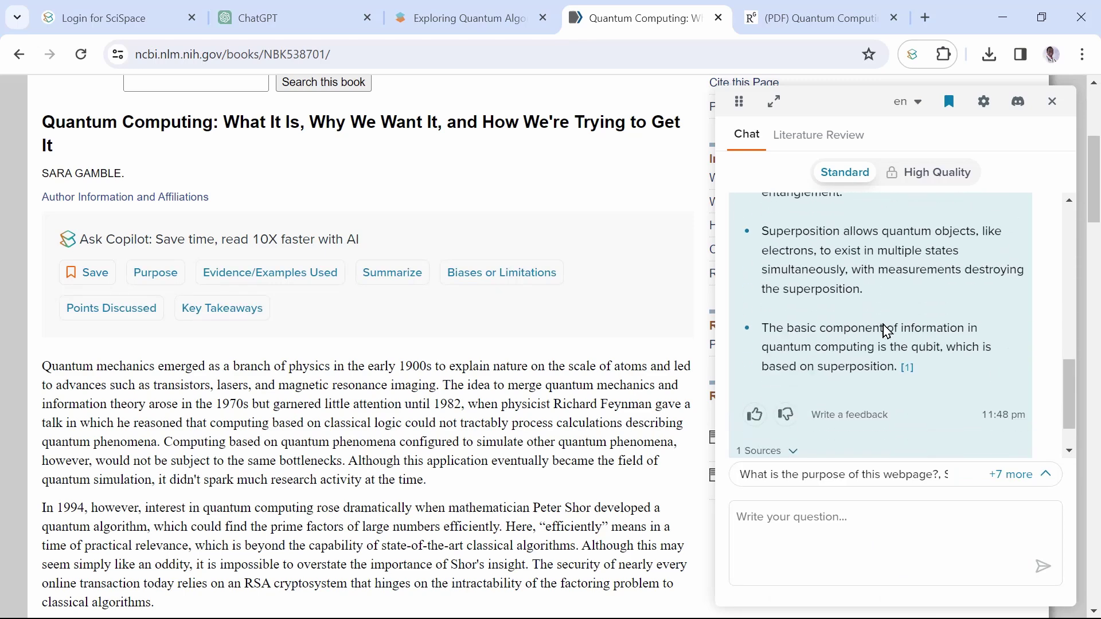
scroll(888, 331, "up", 6)
scroll(888, 331, "down", 3)
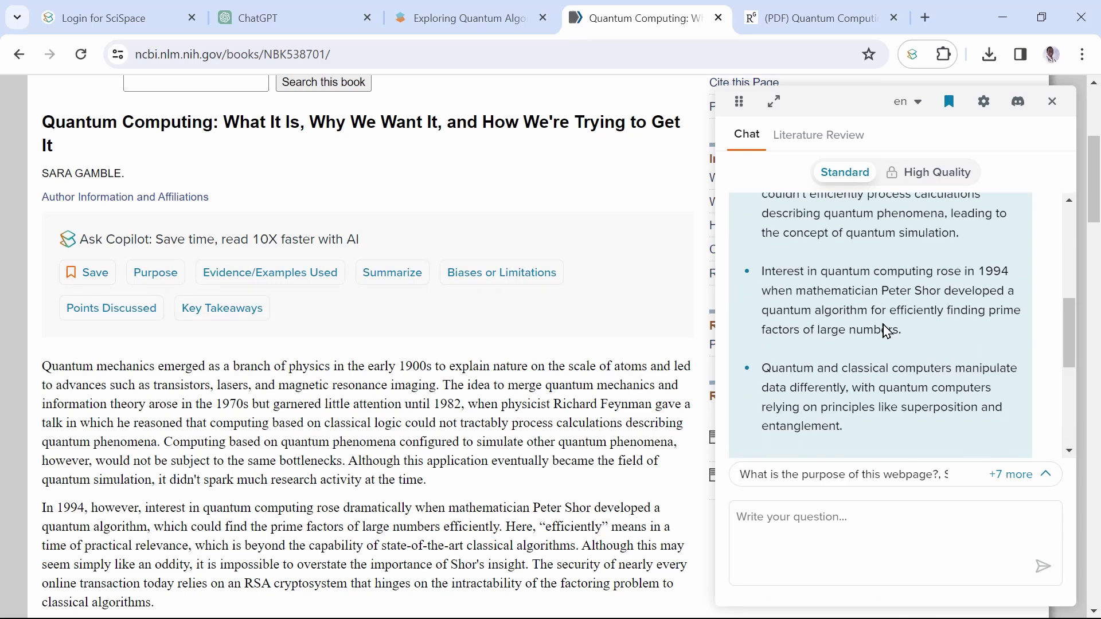
scroll(888, 331, "down", 2)
key("ctrl+w")
key("ctrl+w")
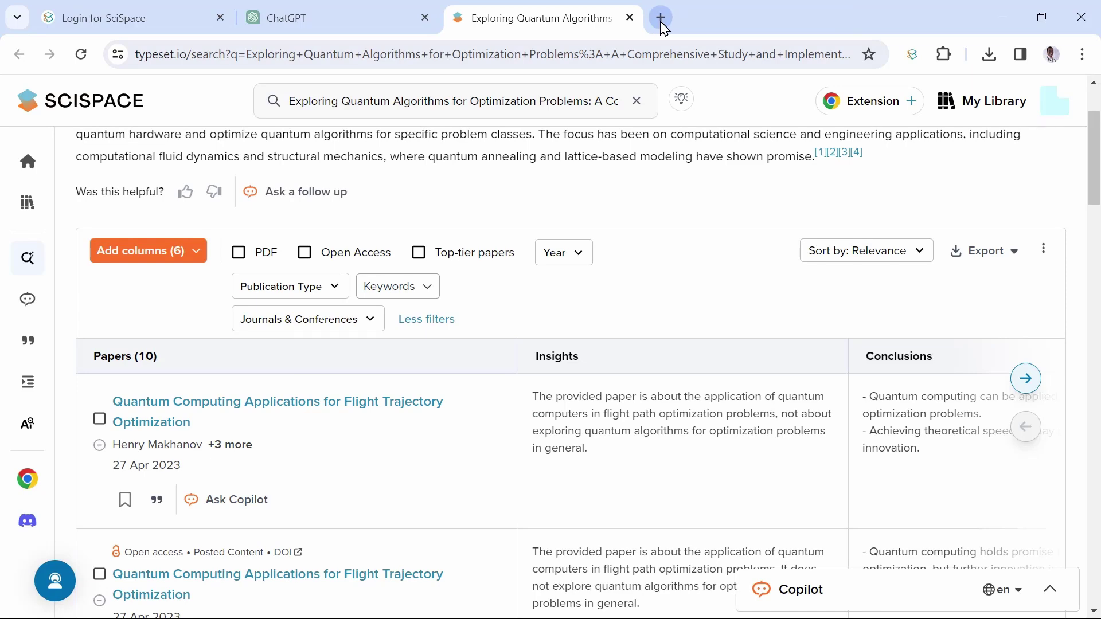
From the SciSpace home page, browse the Extract data from PDFs, Read with AI Copilot and Paraphraser tools.
left_click(36, 107)
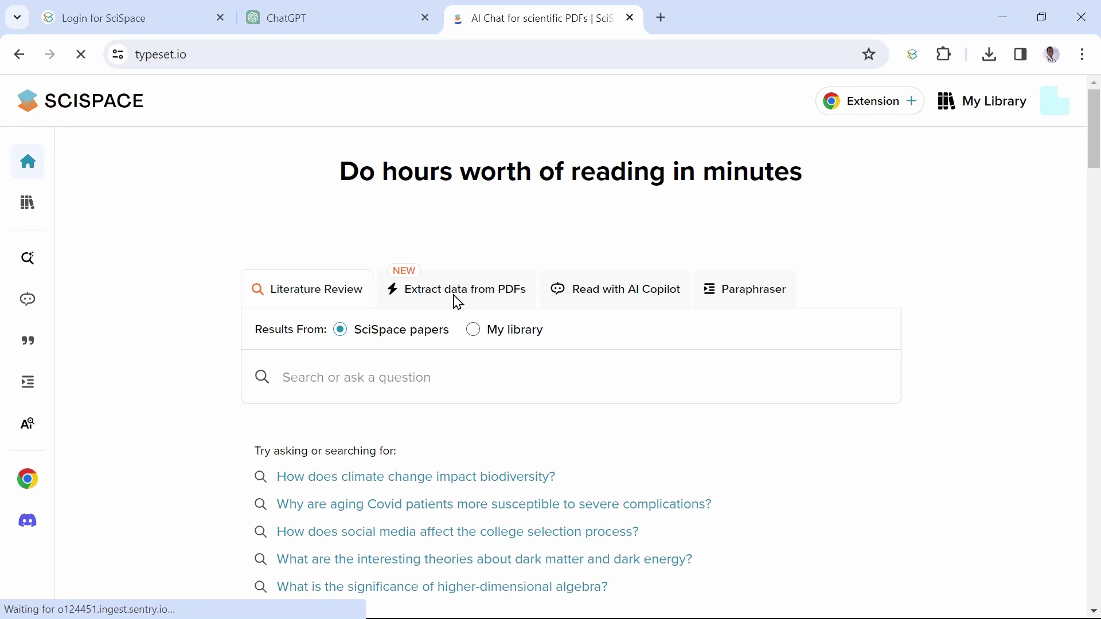
left_click(457, 301)
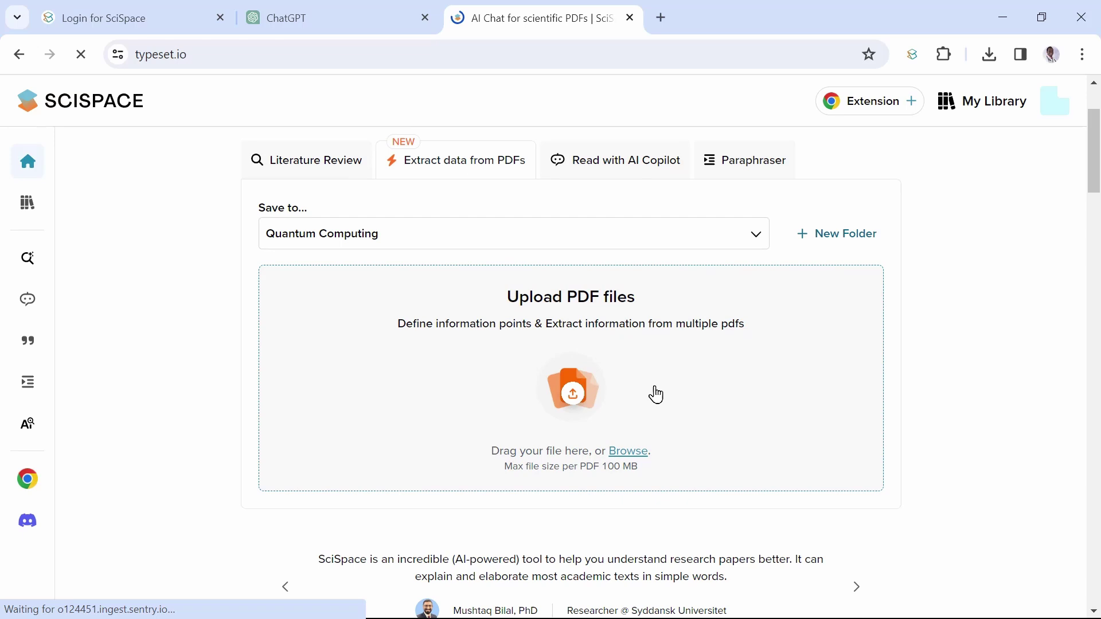
left_click(596, 160)
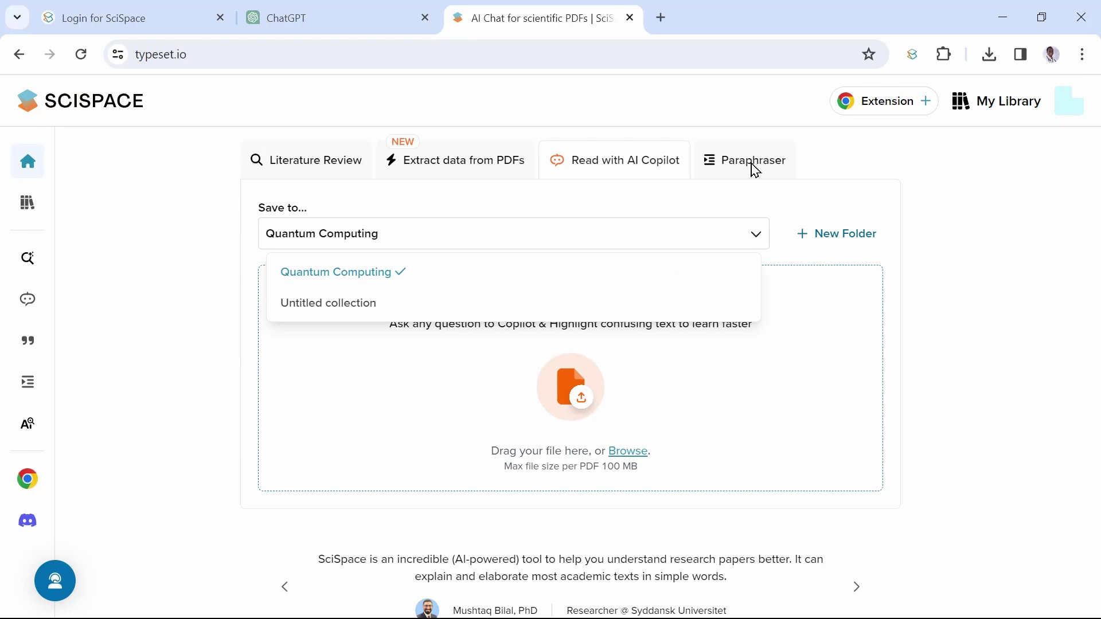
left_click(748, 163)
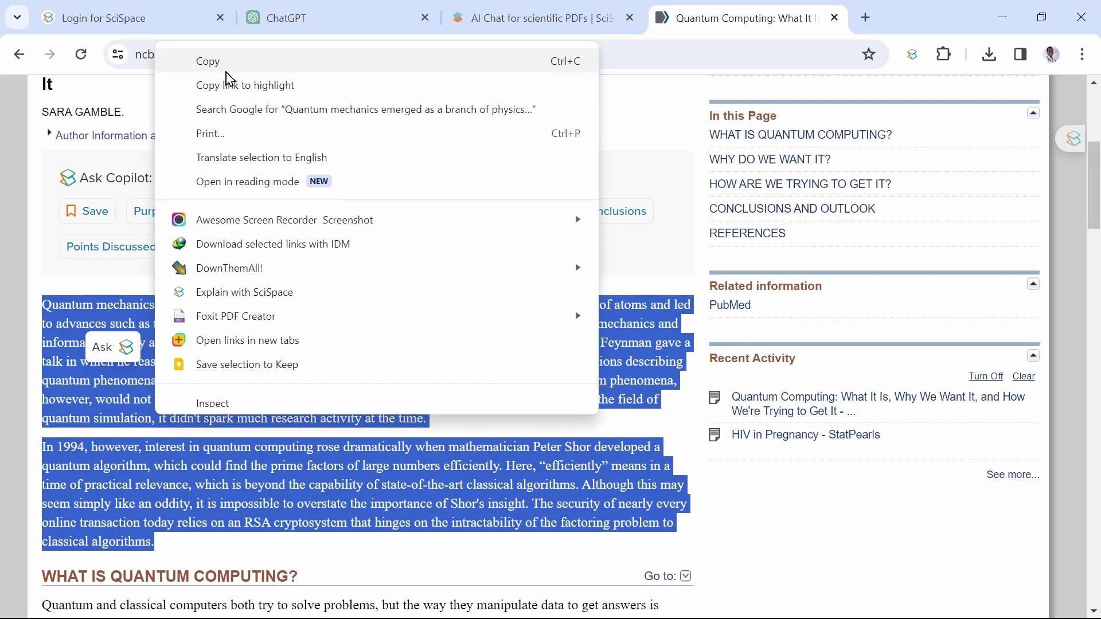
Paste the NIH article's two opening paragraphs (203 words) into the Paraphraser and paraphrase them academically.
left_click(227, 78)
left_click(511, 16)
left_click(581, 383)
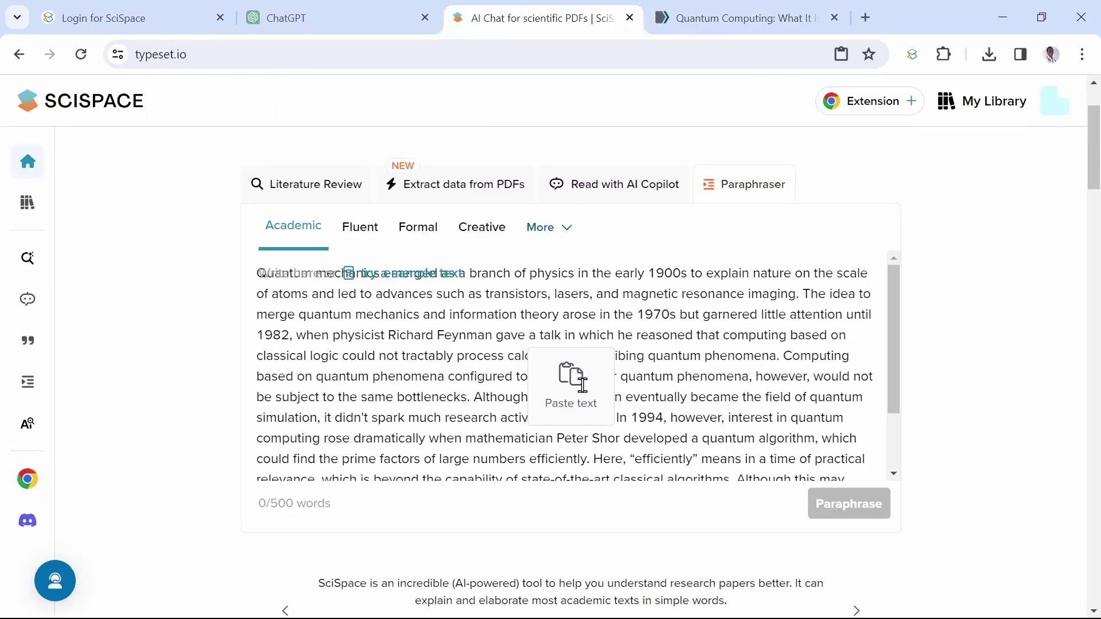
scroll(444, 368, "down", 3)
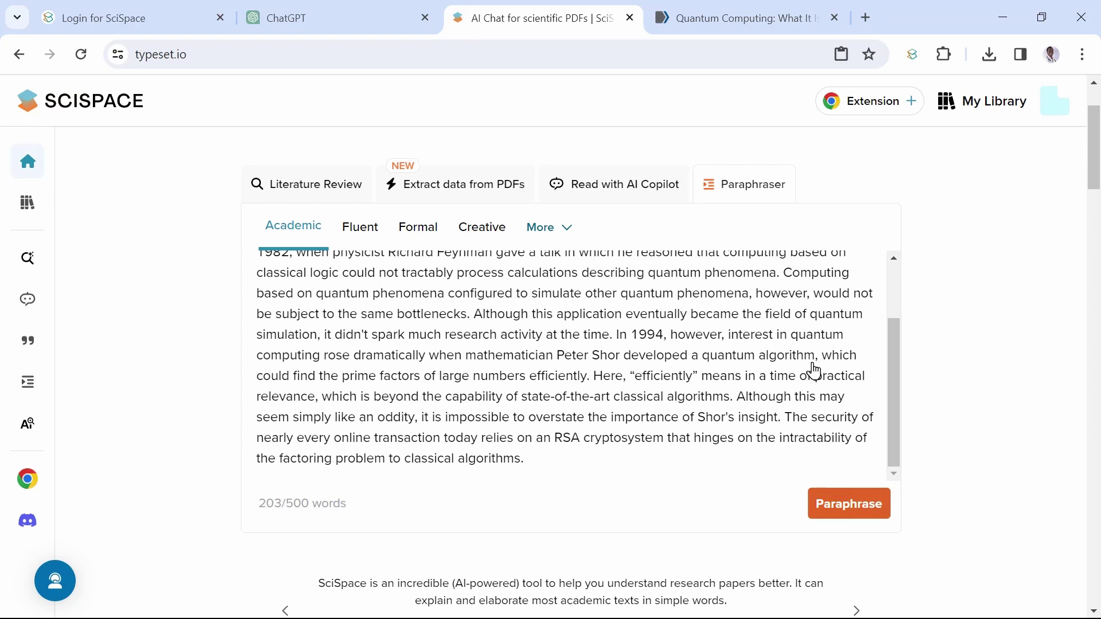
left_click(356, 228)
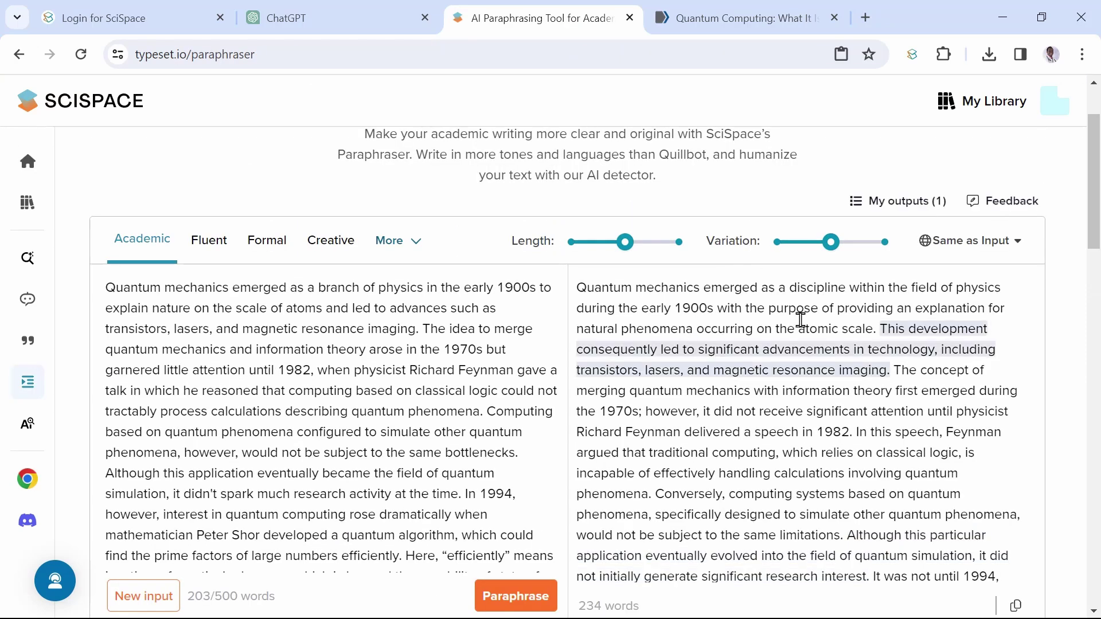
Select the closing RSA security sentence of the paraphrased output and request a rephrasing.
scroll(689, 396, "down", 3)
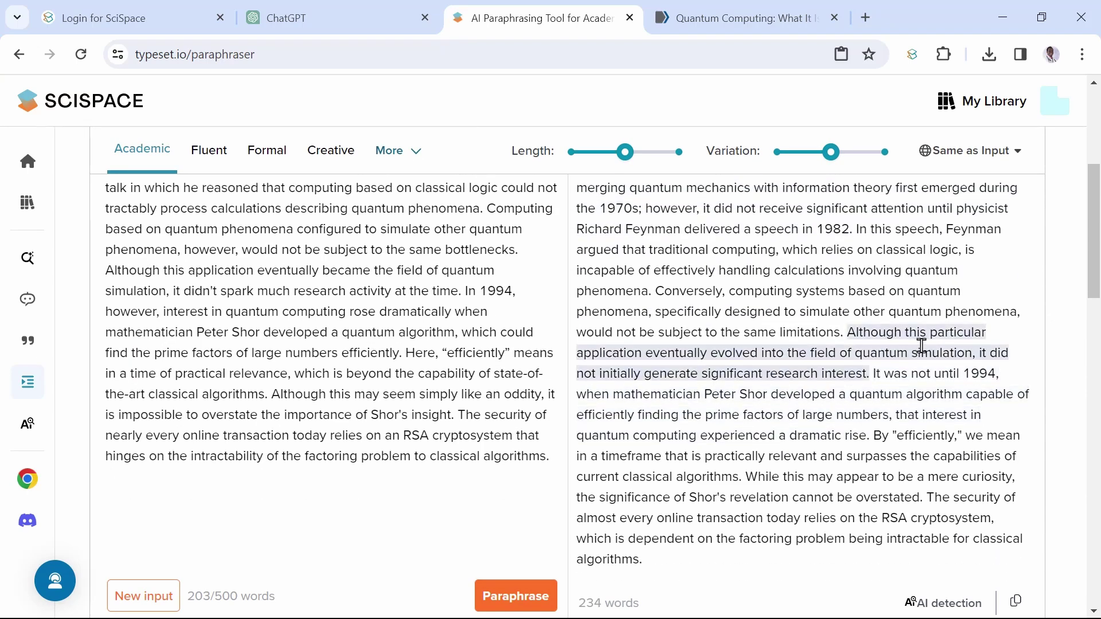
scroll(816, 285, "up", 4)
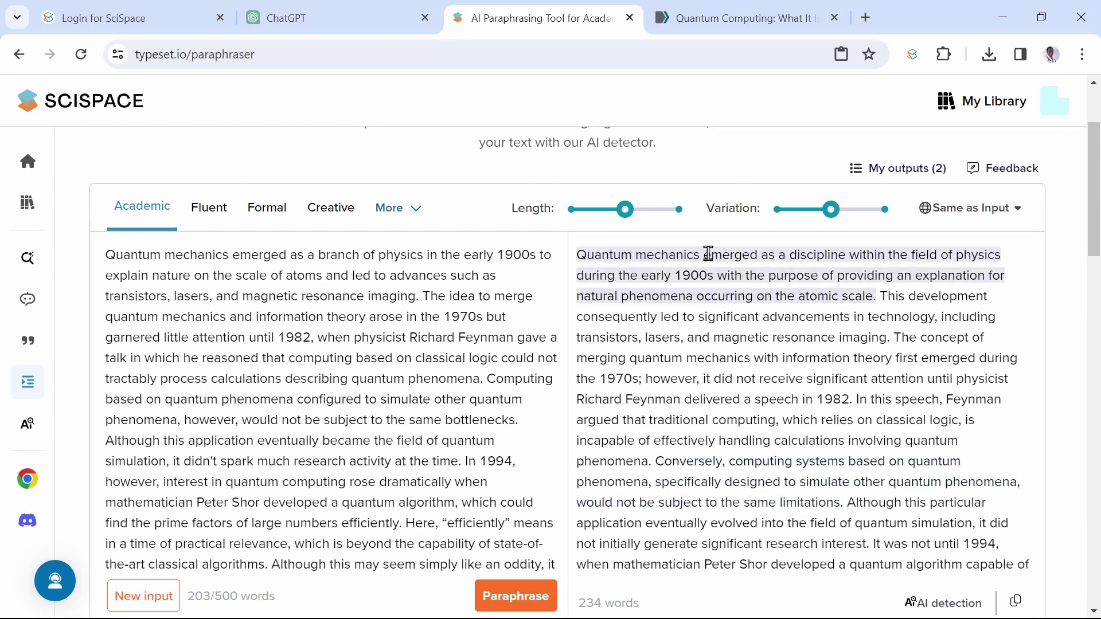
left_click(702, 252)
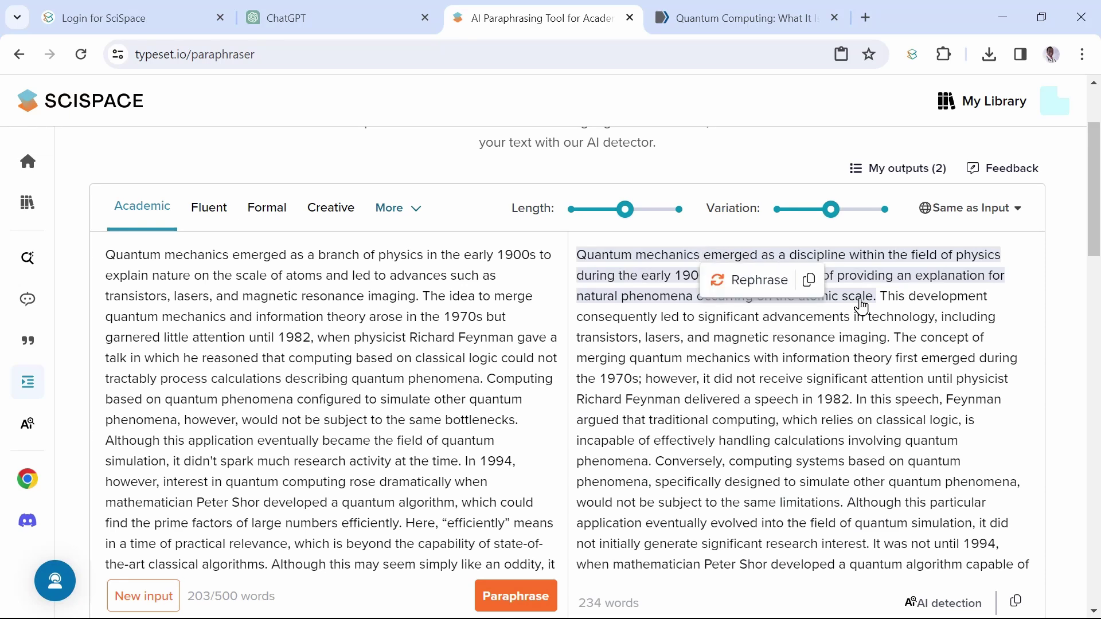
scroll(862, 308, "down", 1)
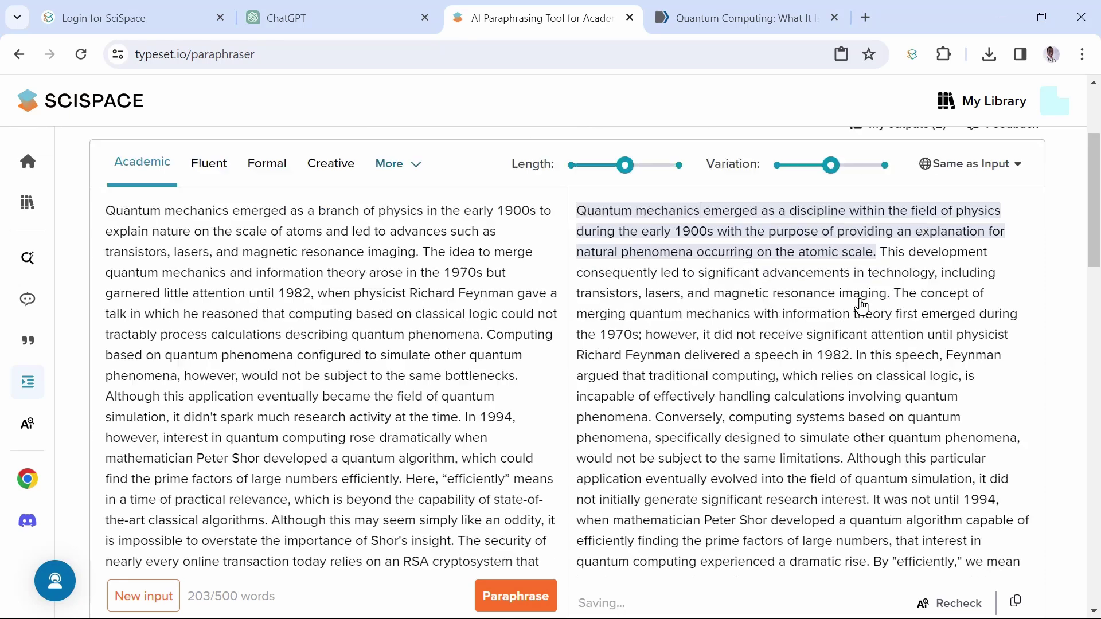
scroll(861, 307, "down", 5)
scroll(846, 300, "up", 2)
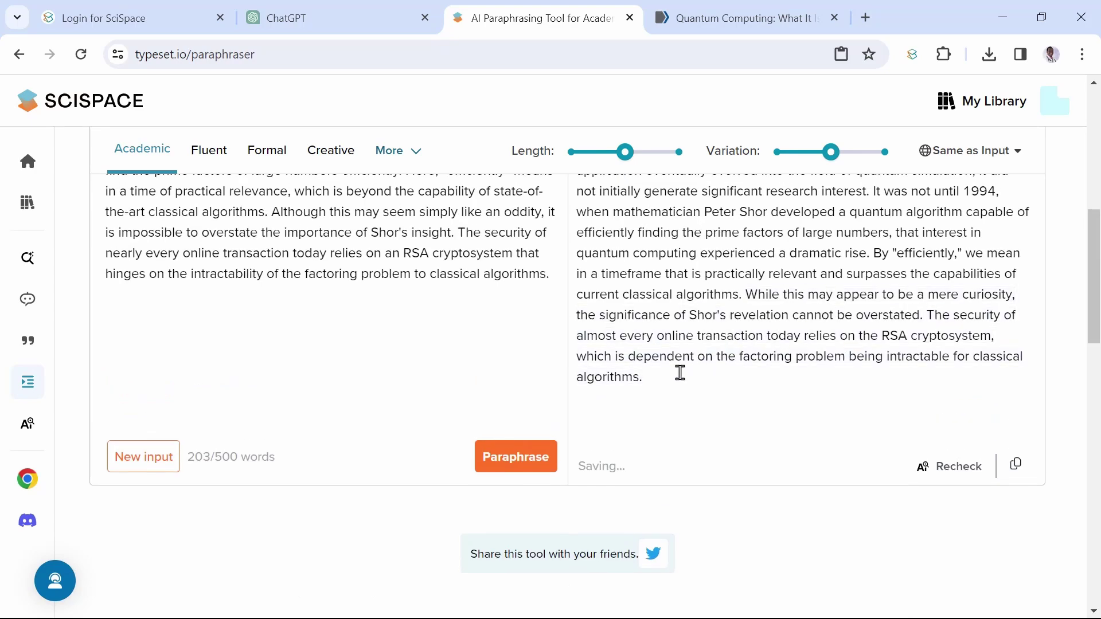
left_click_drag(666, 377, 929, 311)
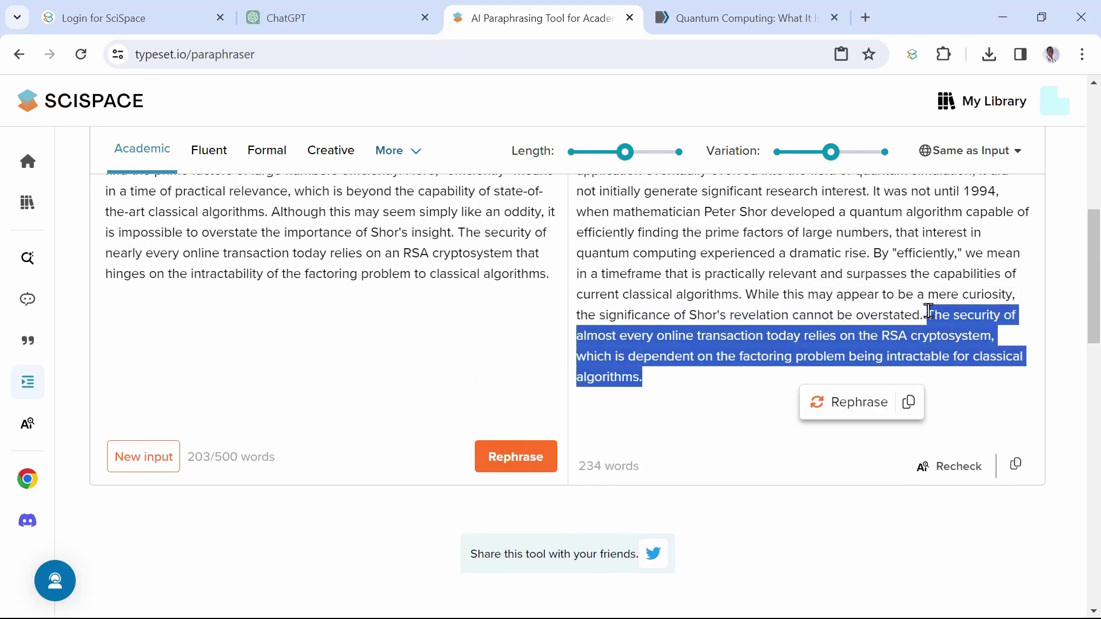
left_click(847, 403)
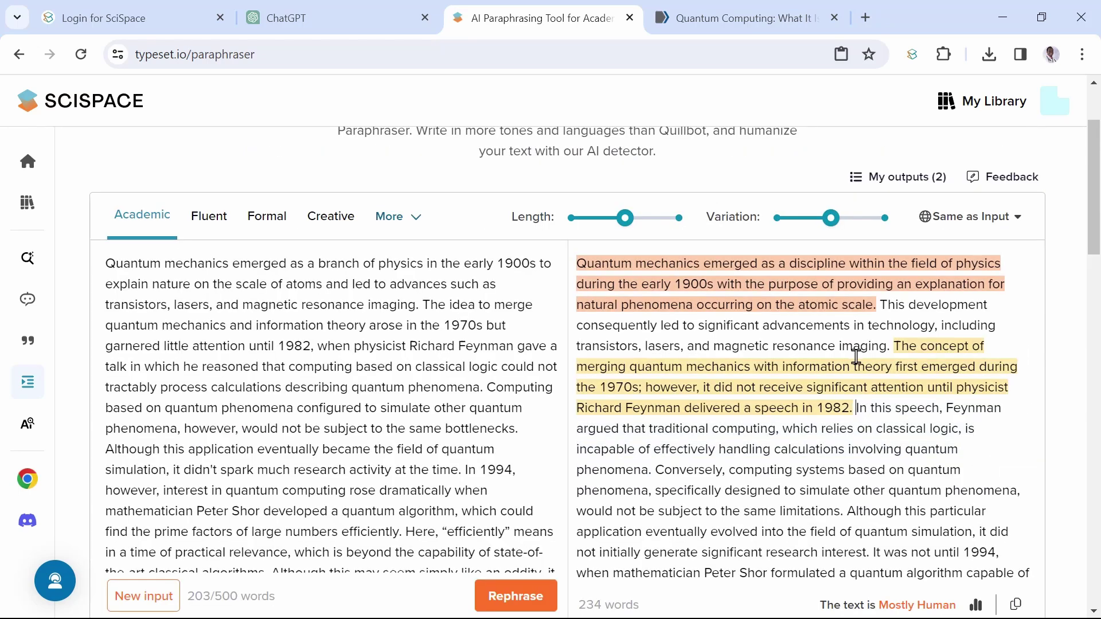
Replace the sentence on merging quantum mechanics and information theory with its suggested rewording.
left_click(856, 357)
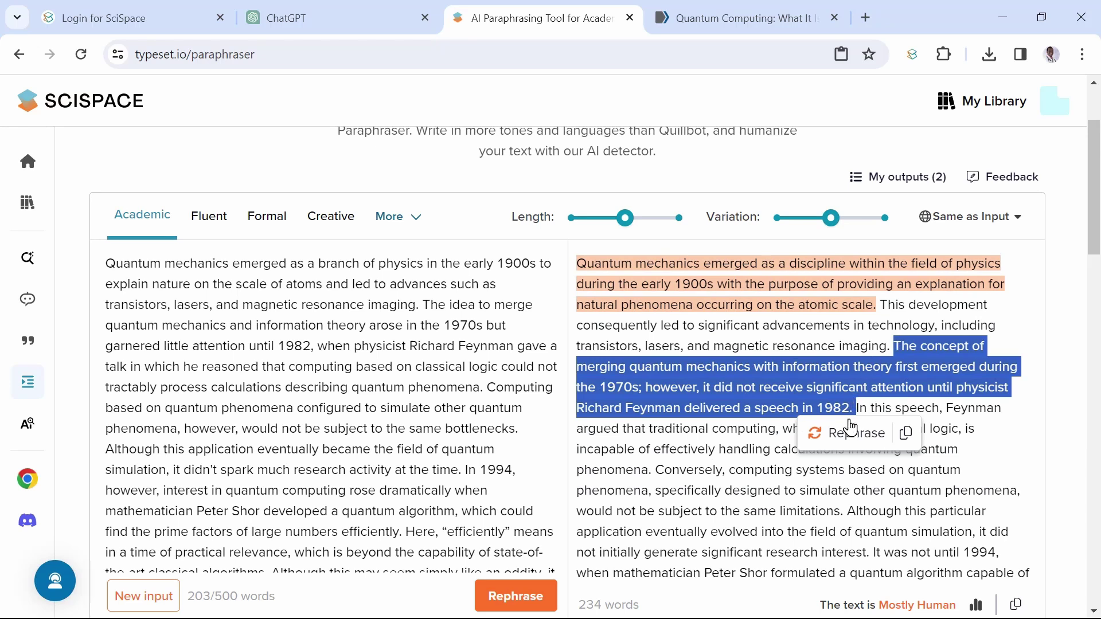
left_click(850, 430)
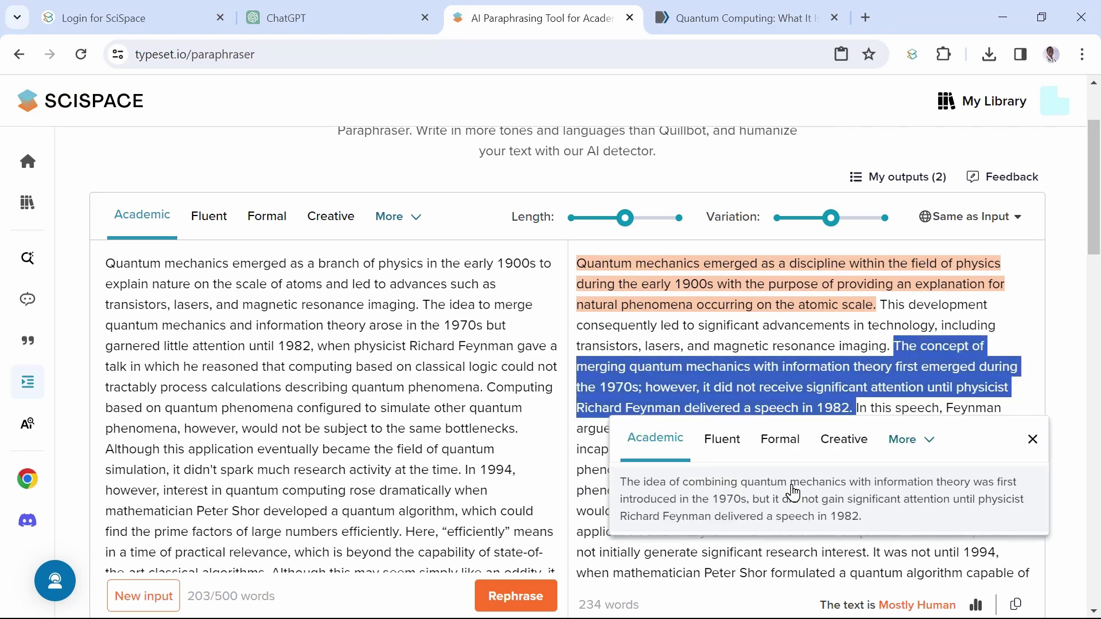
left_click(754, 497)
scroll(838, 383, "down", 5)
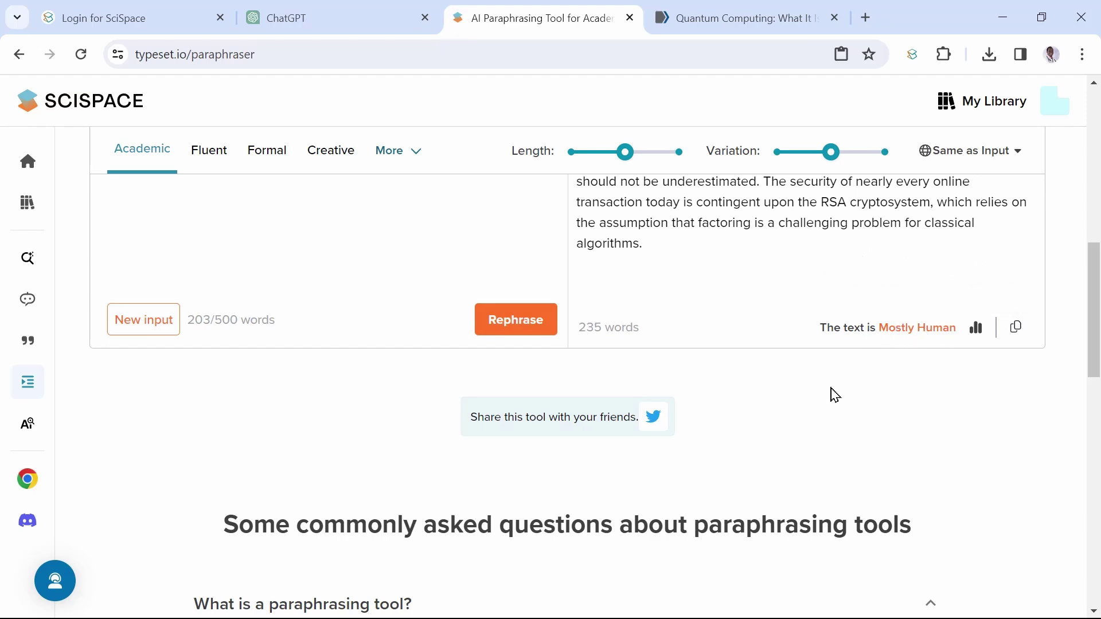
scroll(830, 393, "up", 3)
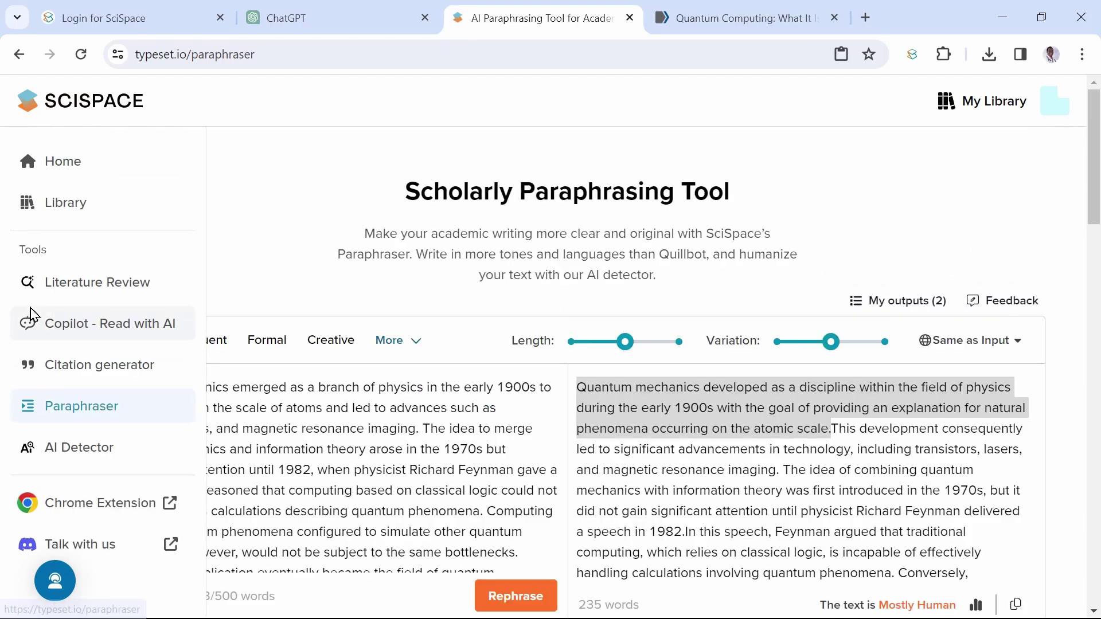
Paste the quantum optimization algorithms title into Literature Review search, then open My Library.
left_click(77, 282)
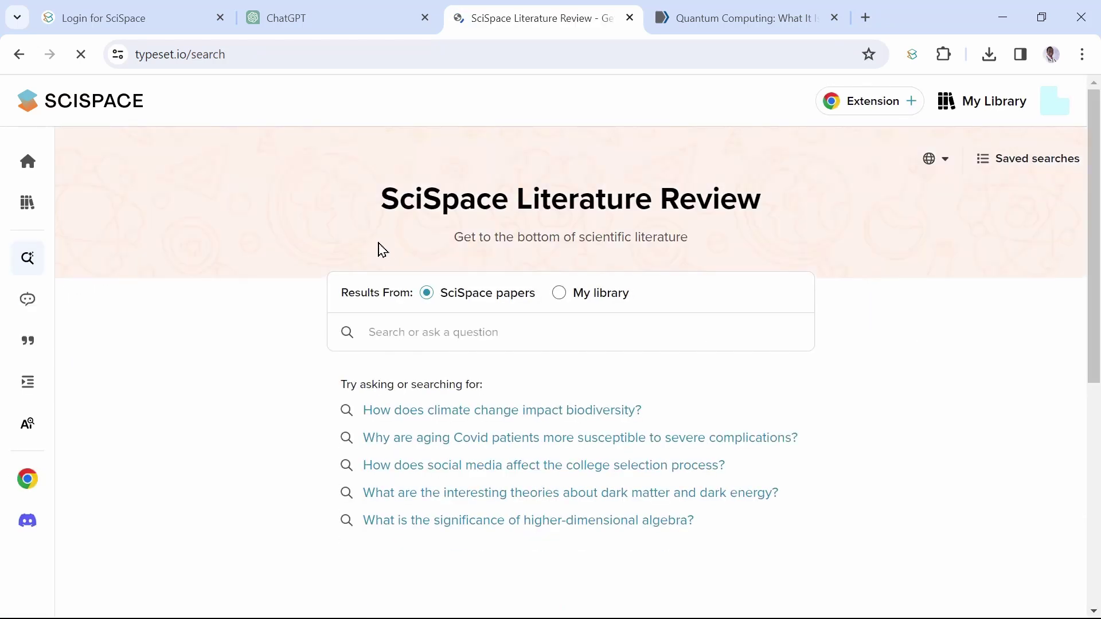
key("ctrl+v")
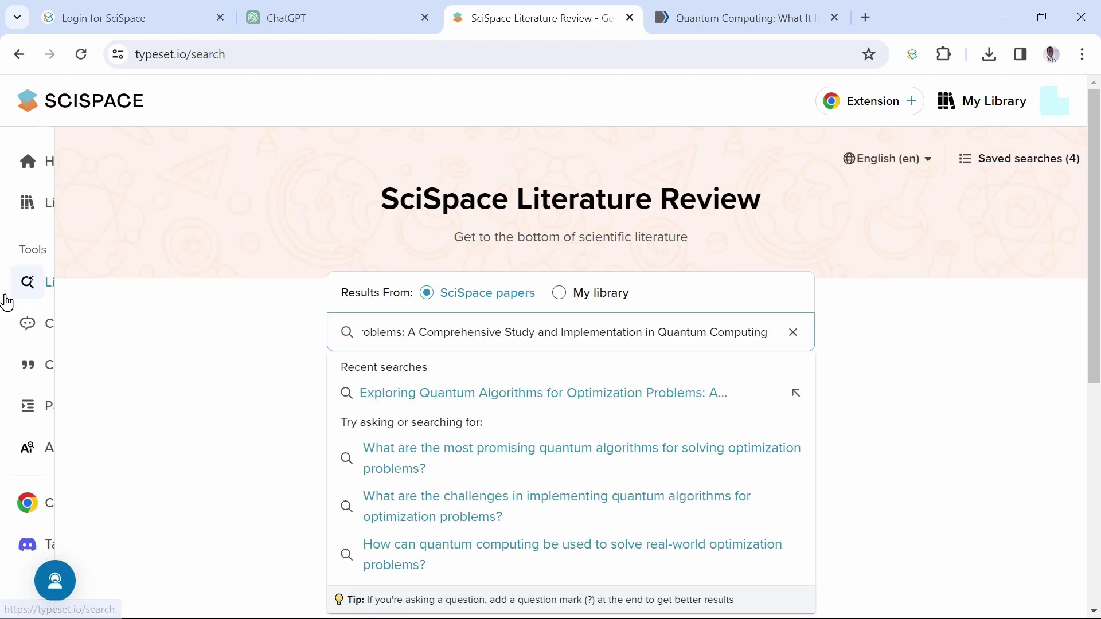
left_click(83, 378)
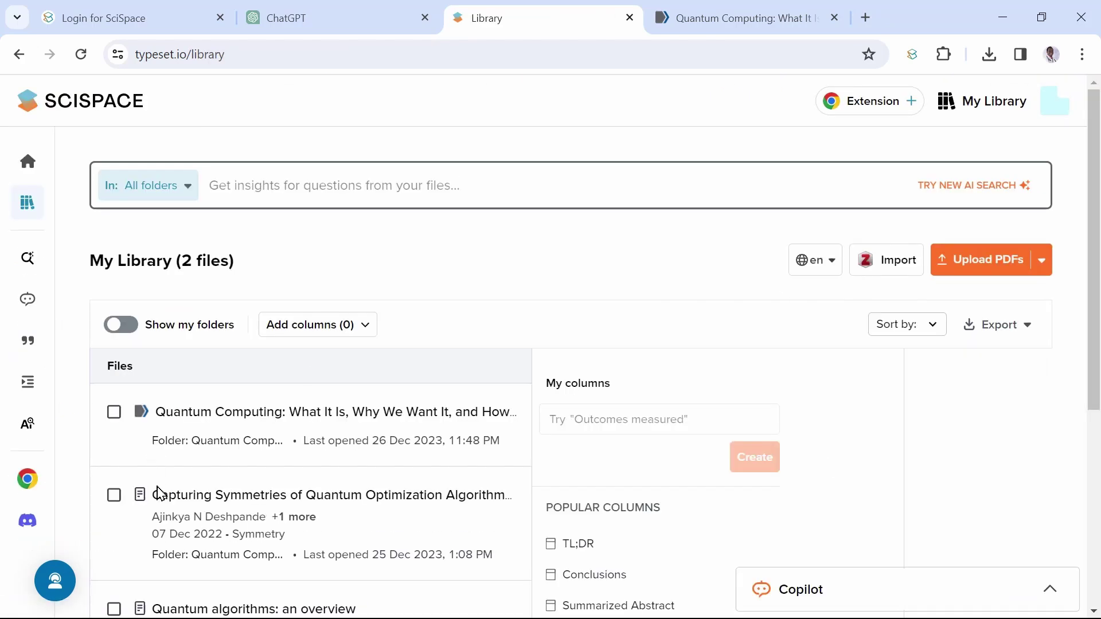
scroll(159, 493, "down", 2)
scroll(165, 442, "down", 3)
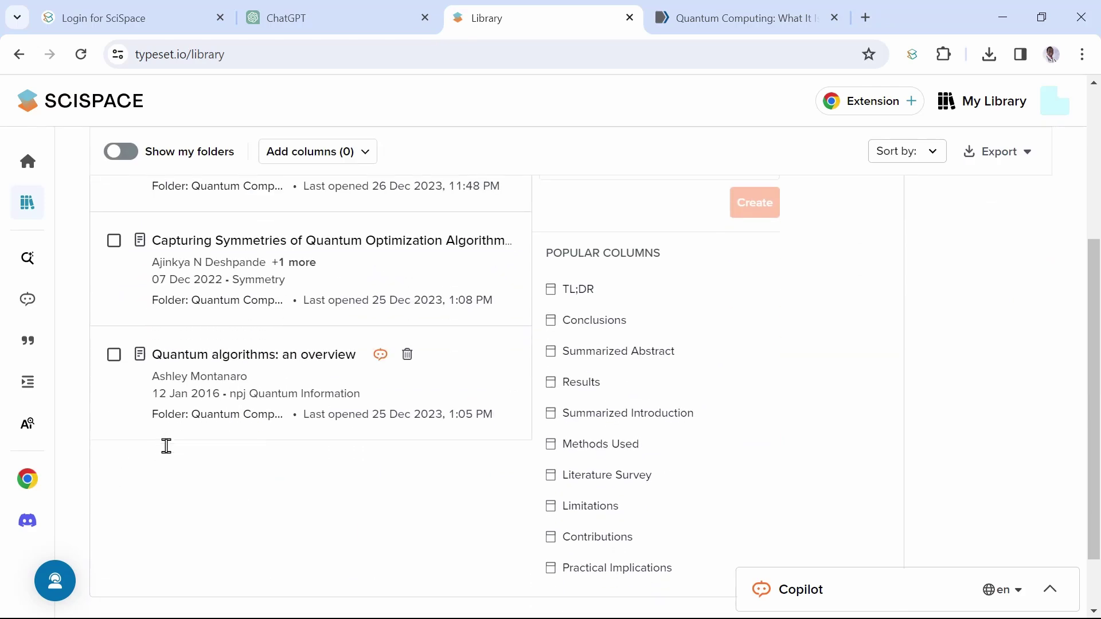
scroll(282, 385, "up", 1)
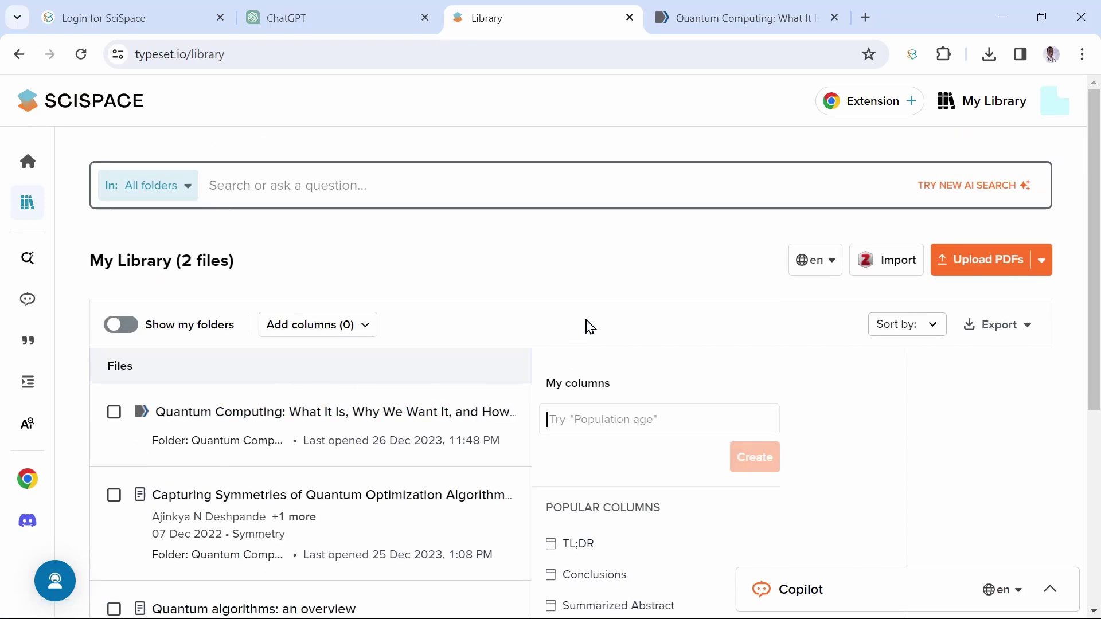
left_click(893, 262)
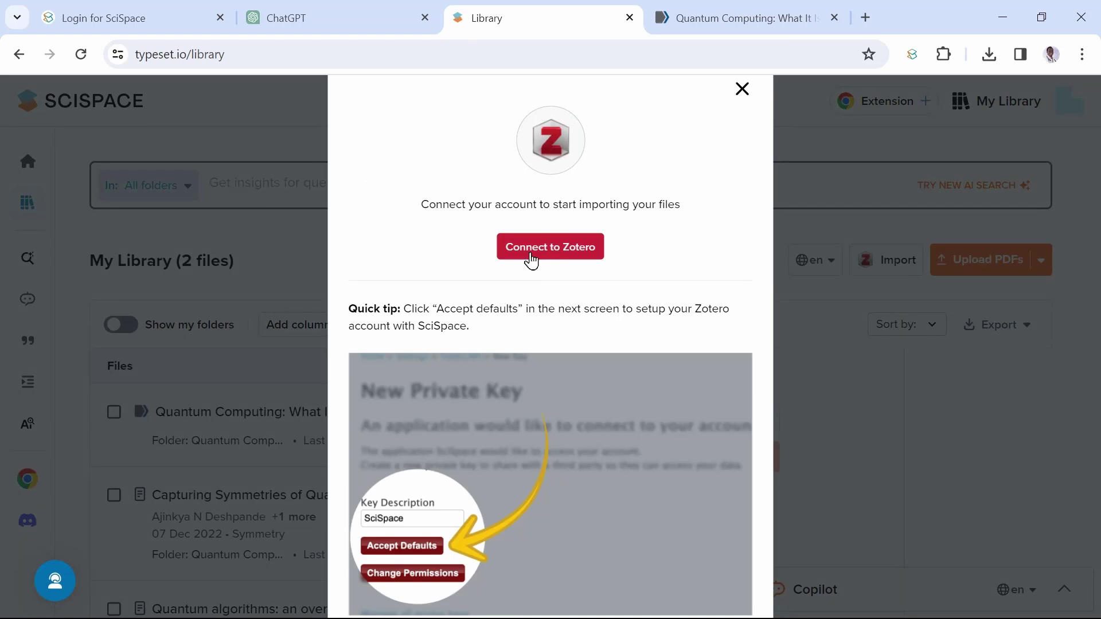
left_click(791, 241)
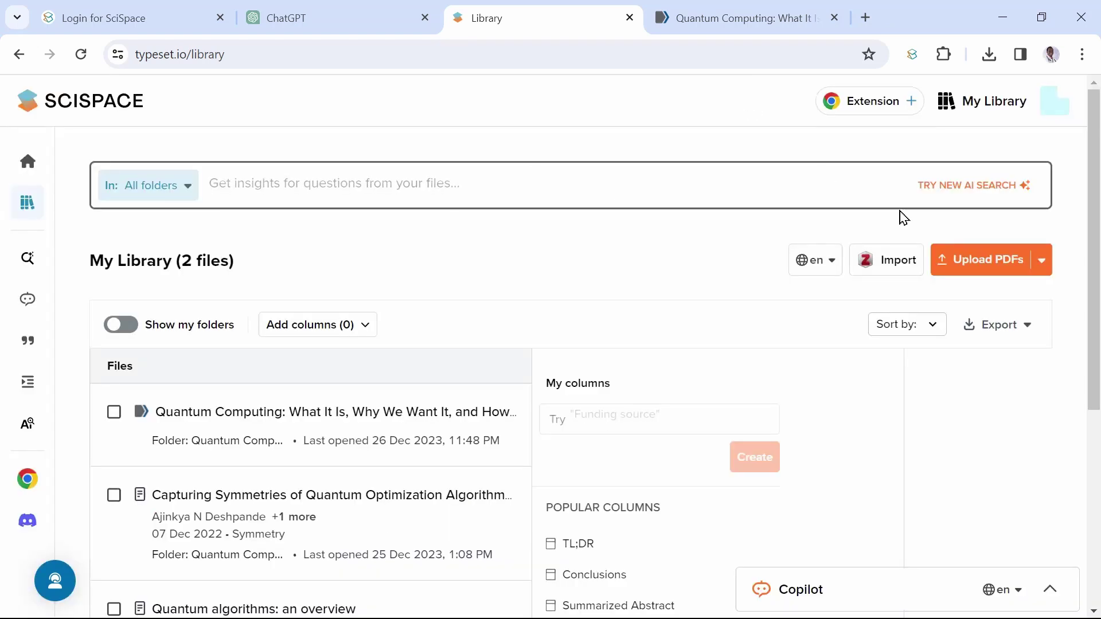
left_click(1042, 263)
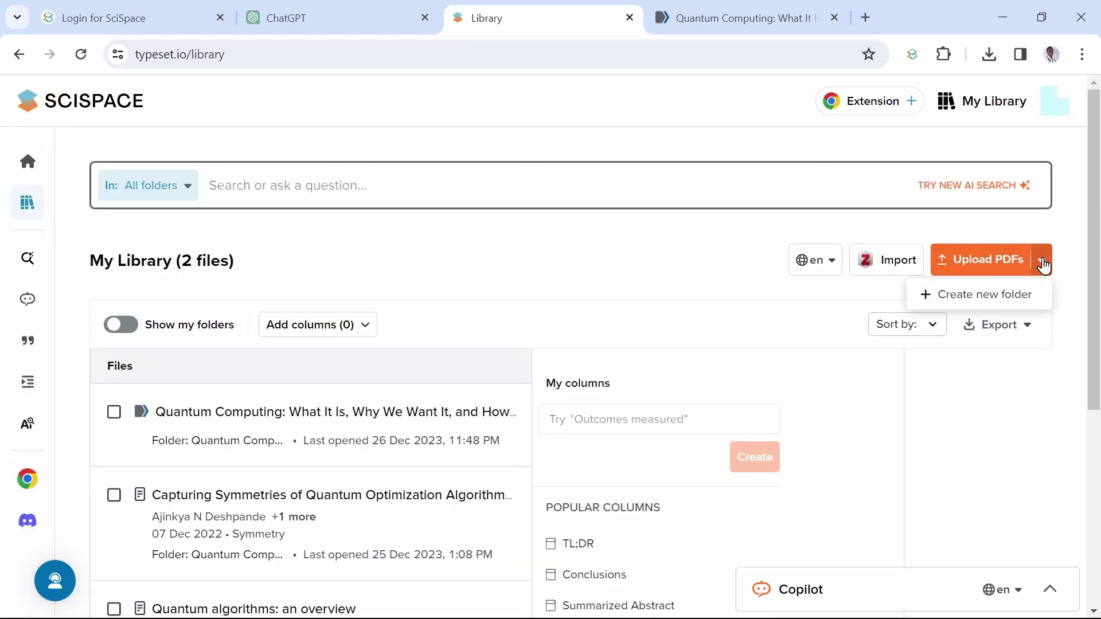
left_click(1041, 262)
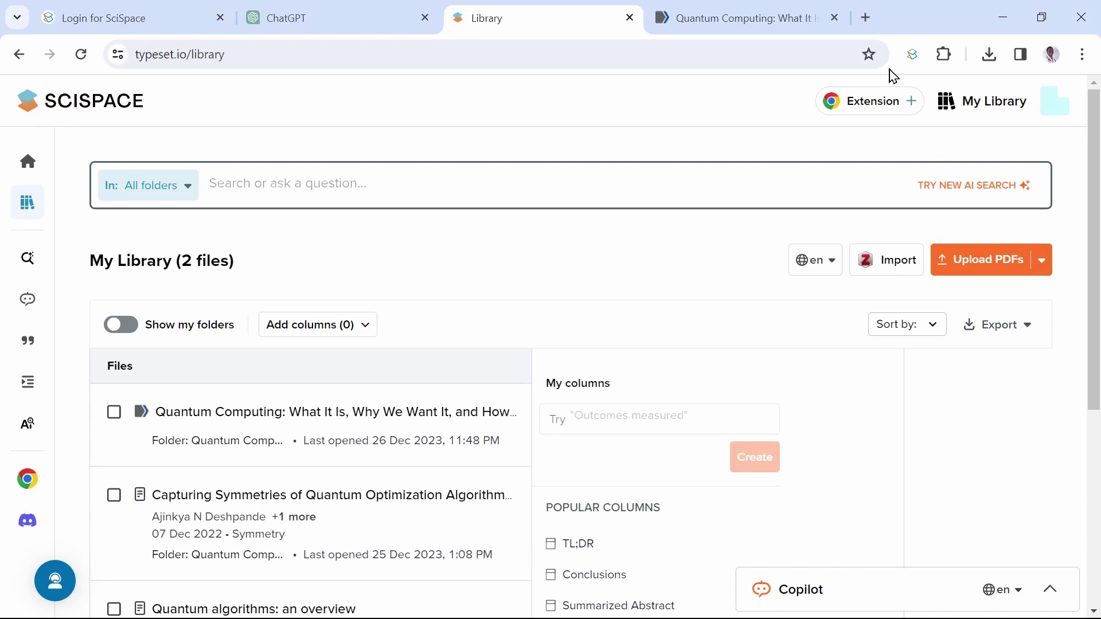
left_click(1042, 263)
left_click(1042, 264)
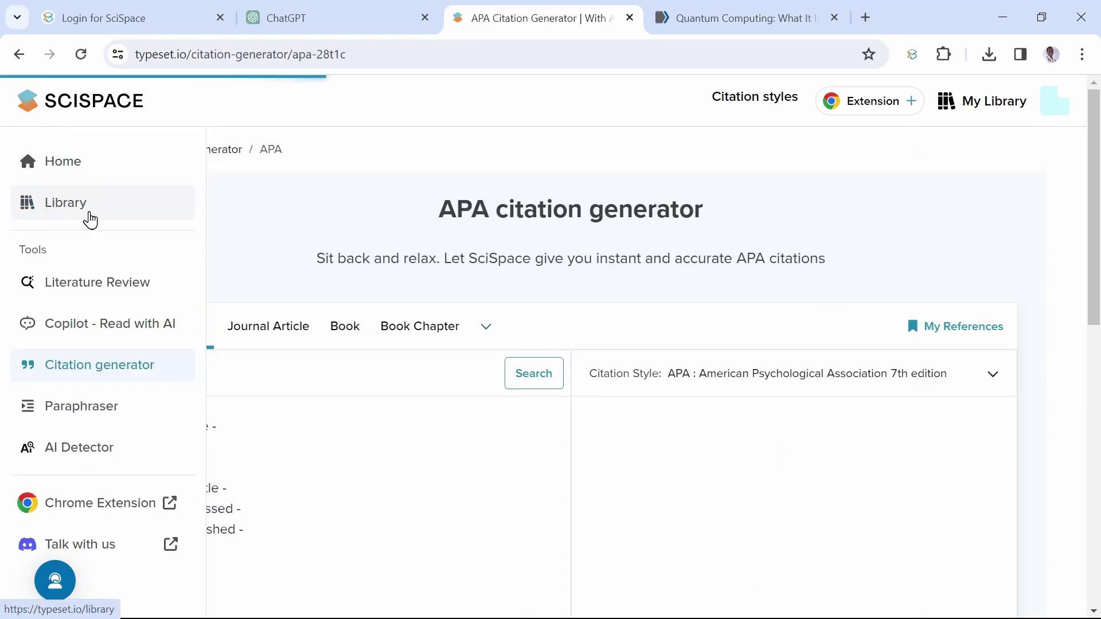
left_click(90, 213)
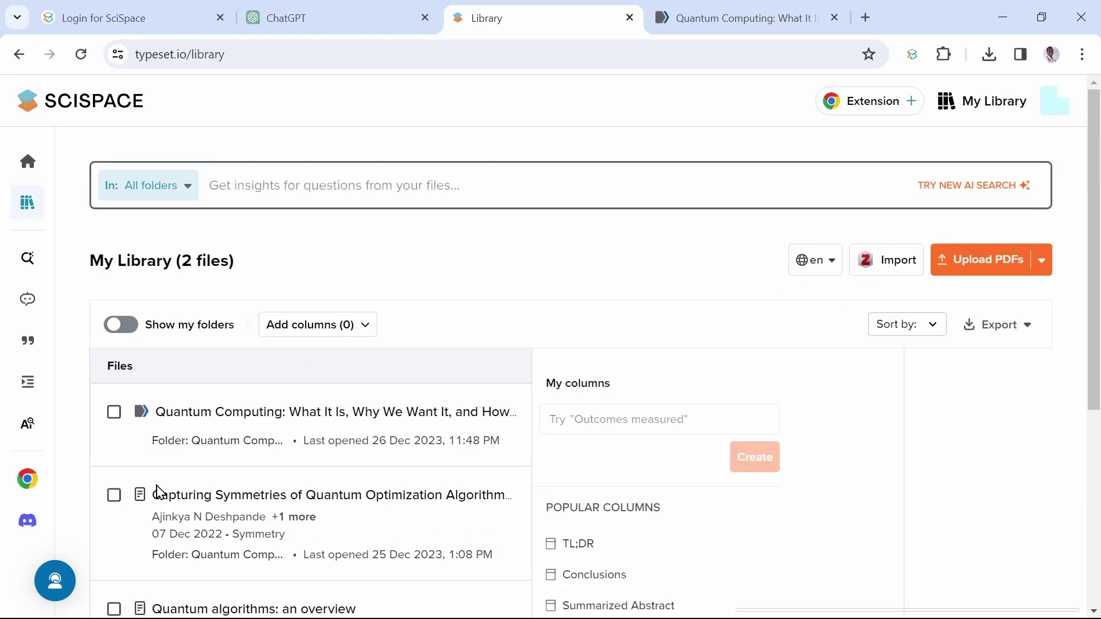
scroll(159, 492, "down", 5)
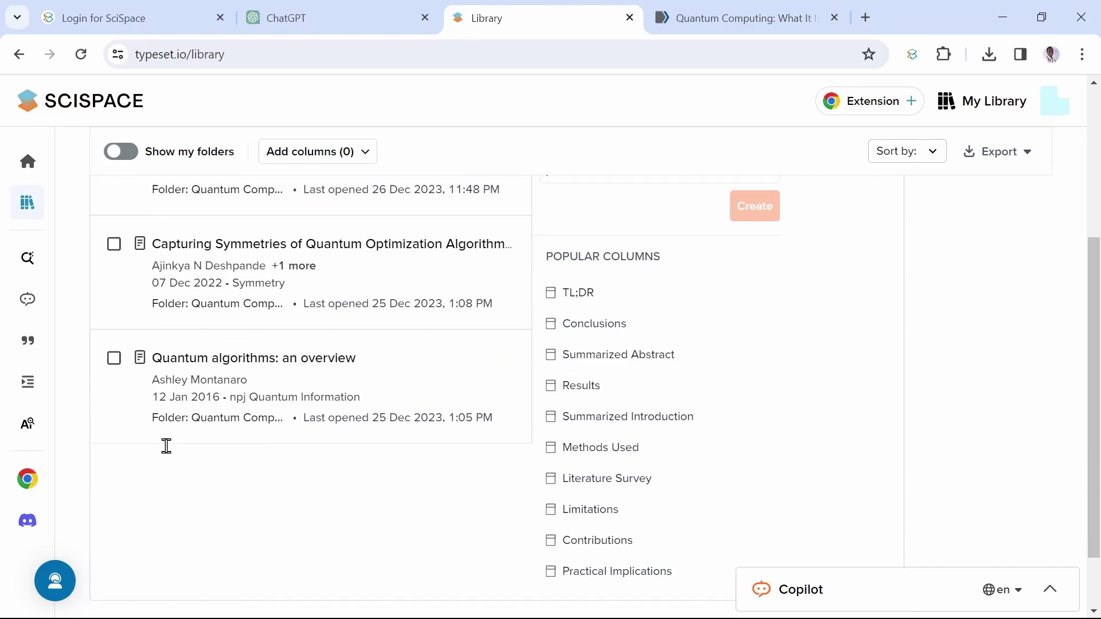
scroll(252, 373, "up", 5)
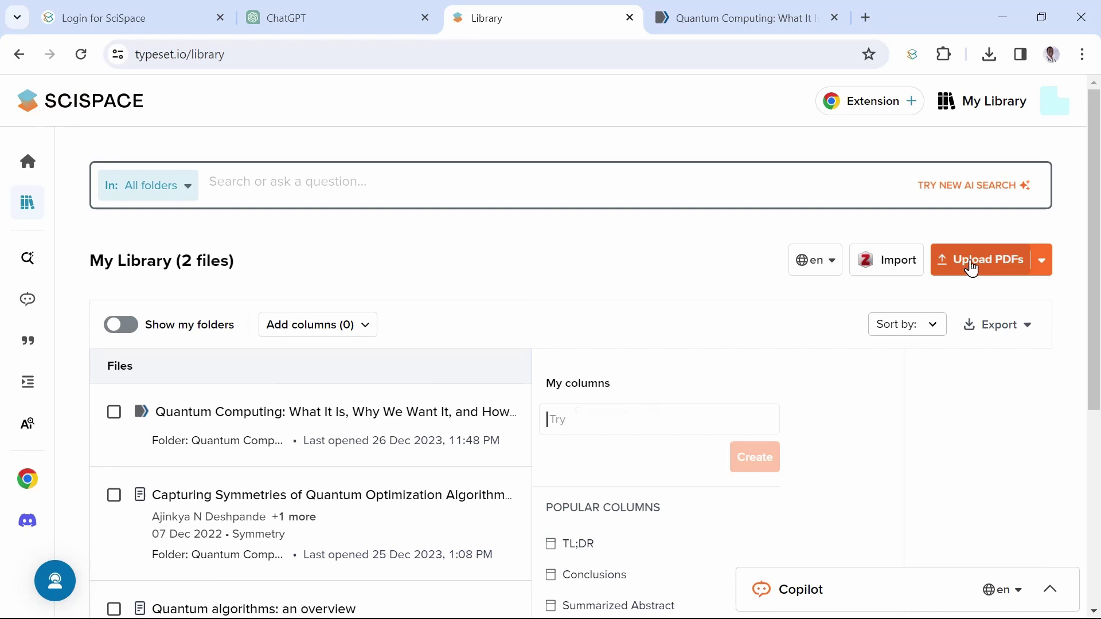
left_click(897, 269)
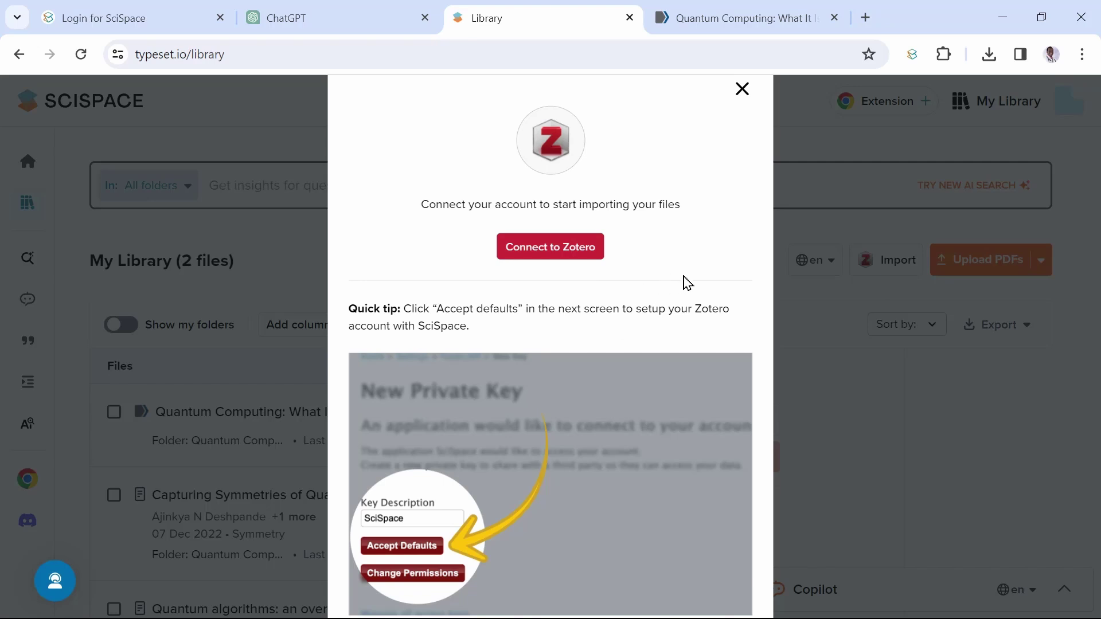
left_click(743, 97)
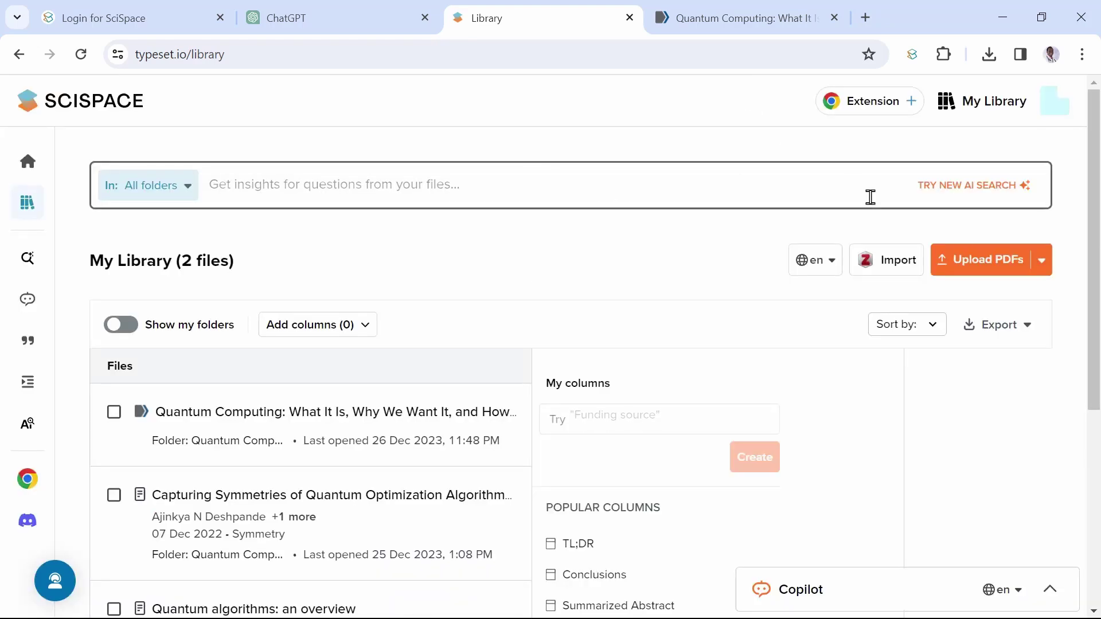
left_click(1042, 264)
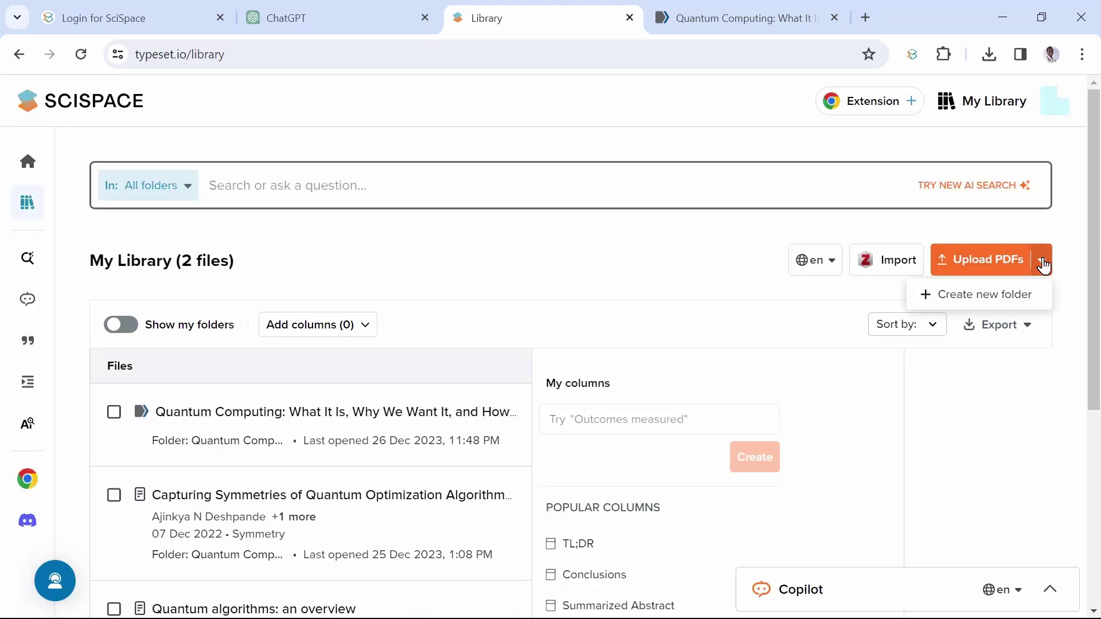
left_click(1042, 264)
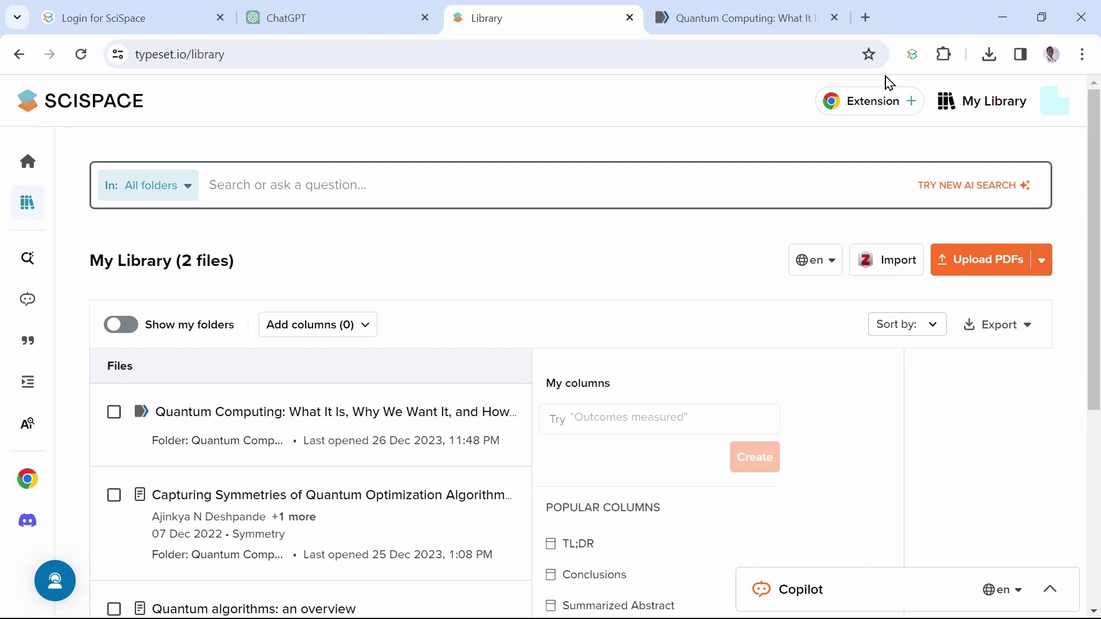